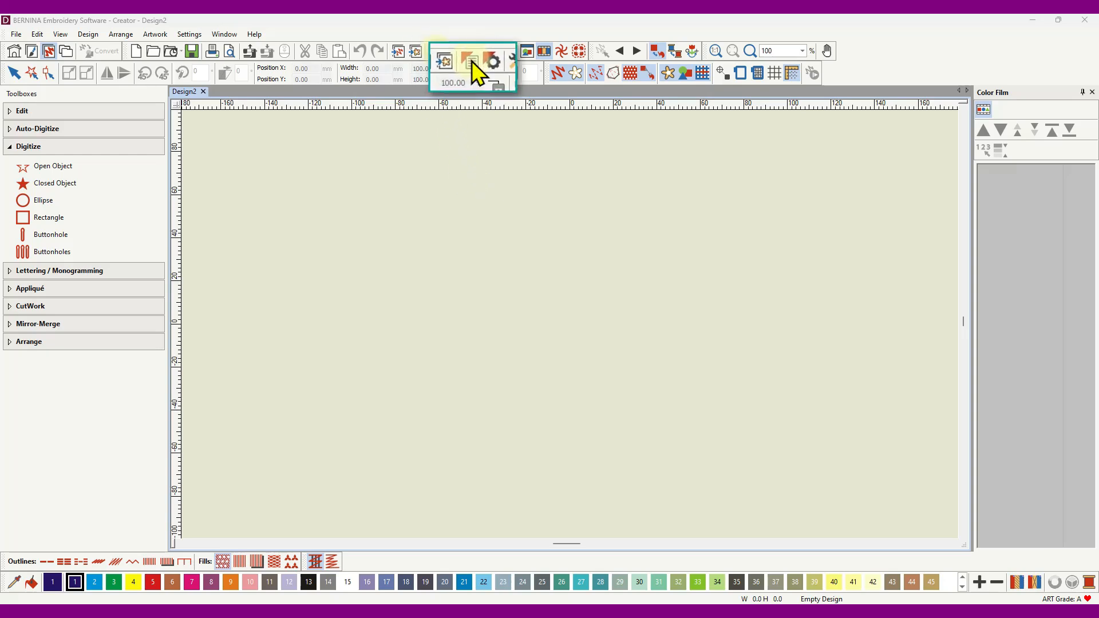
Review the Satin and Backstitch outline stitch settings in the object properties.
click(437, 51)
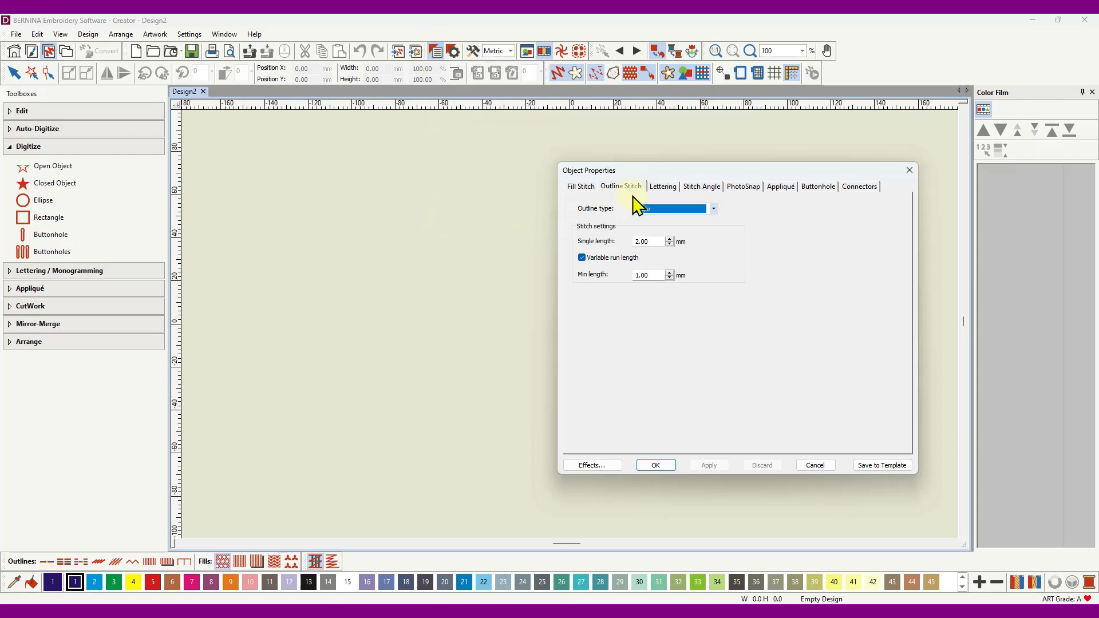
drag(732, 167, 643, 143)
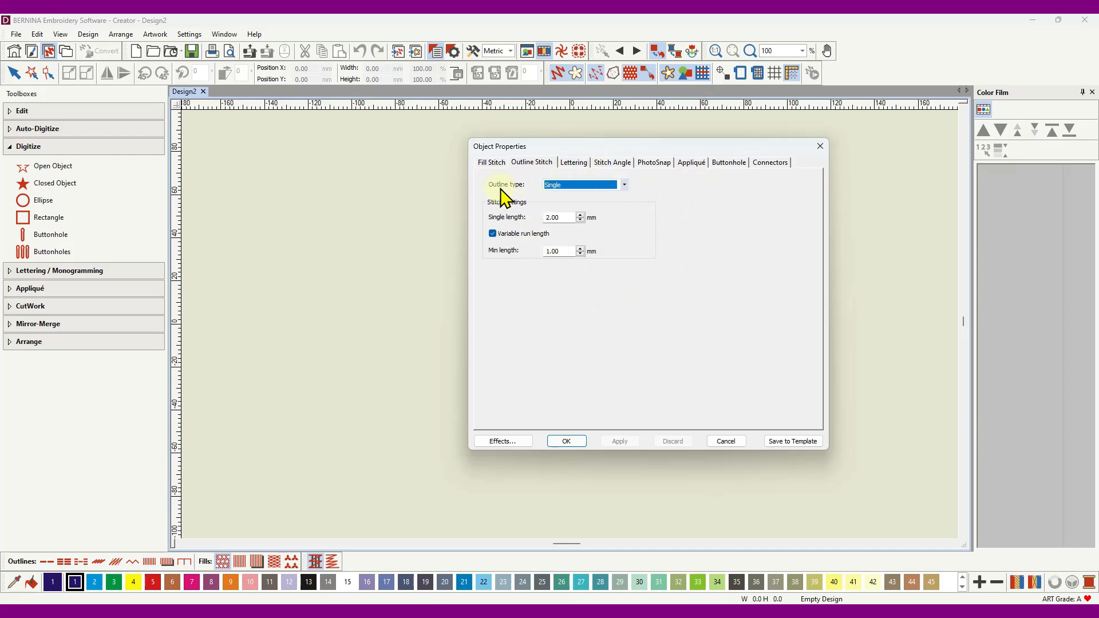
click(624, 185)
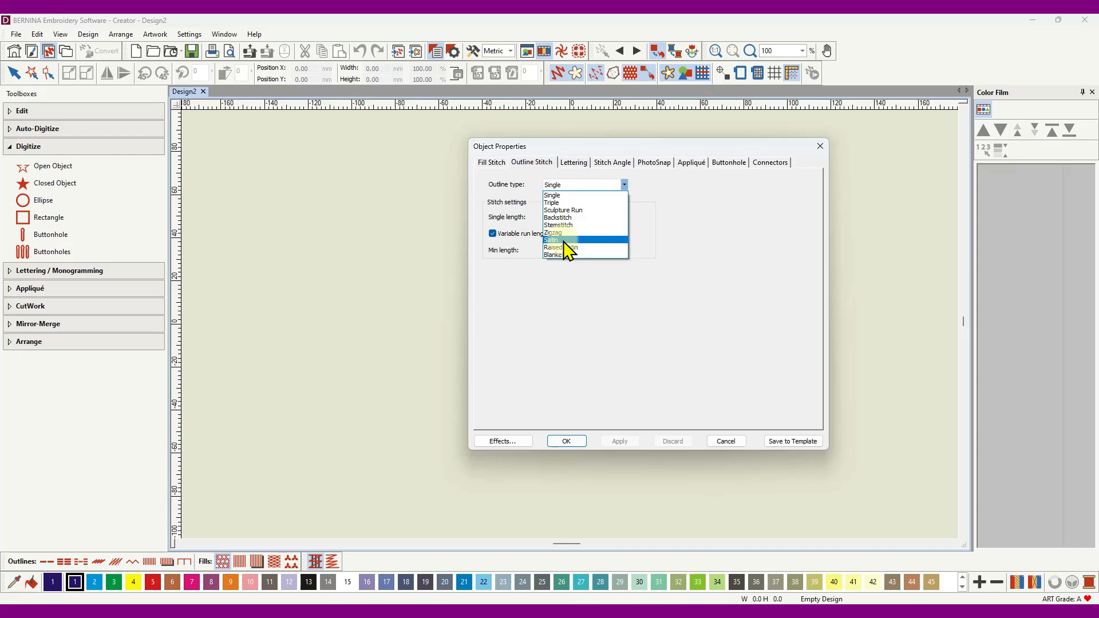
click(565, 240)
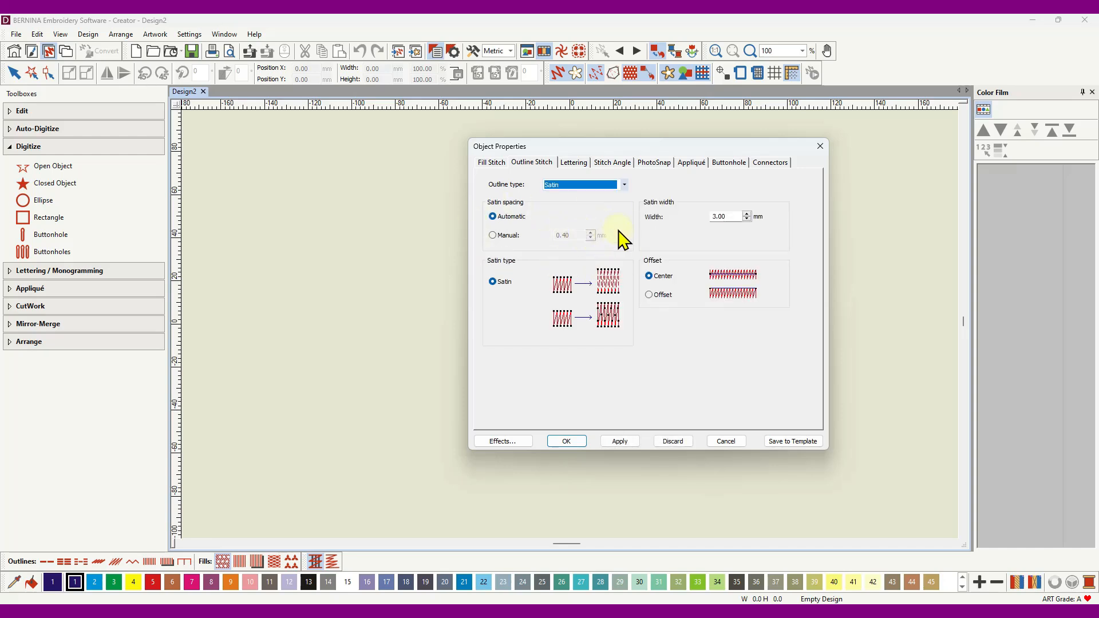
click(625, 185)
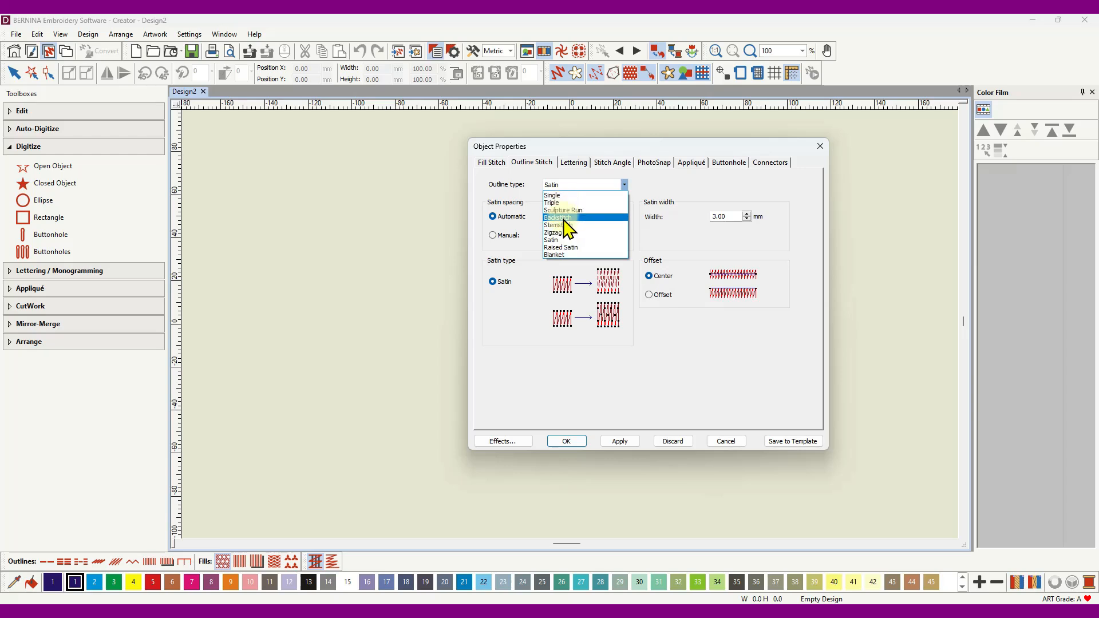
click(563, 218)
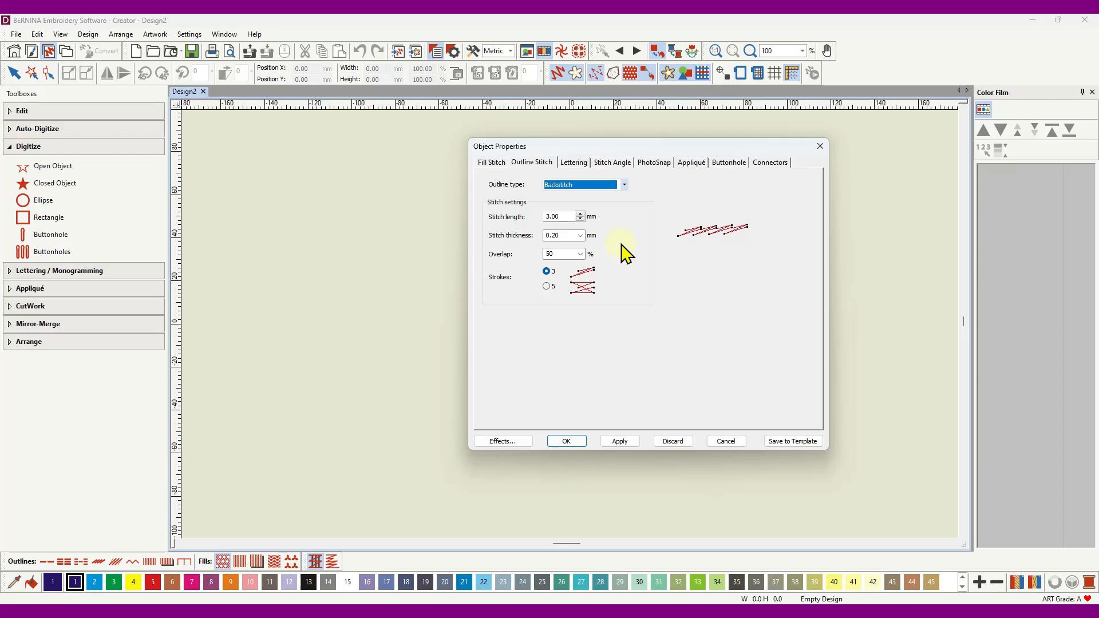
Examine the Fancy fill stitch settings and close the object properties without saving.
click(490, 163)
click(624, 185)
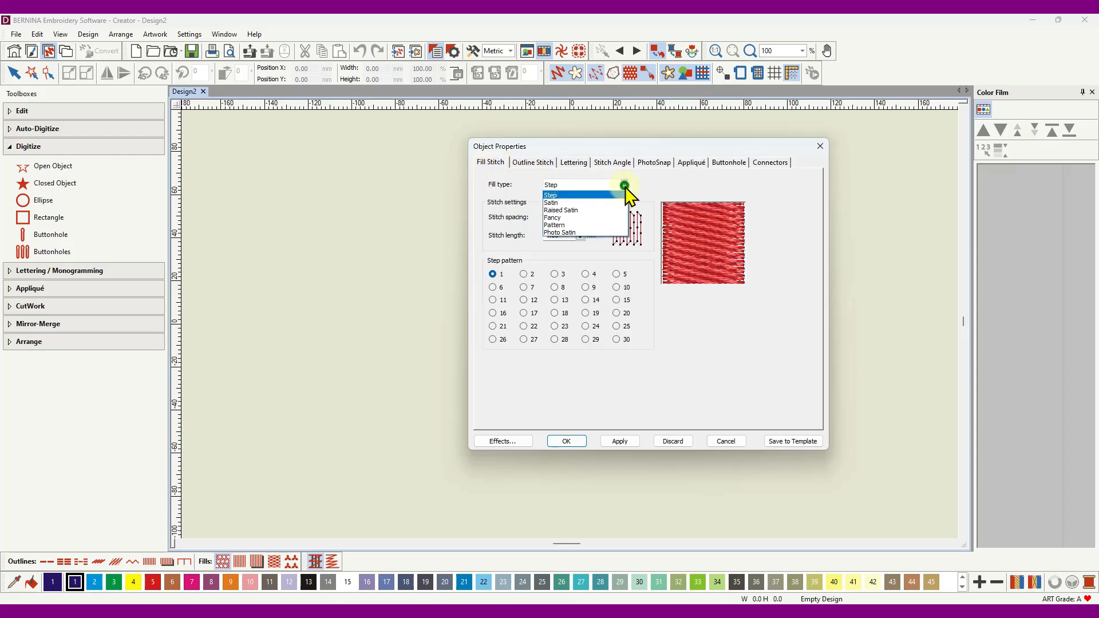
click(564, 218)
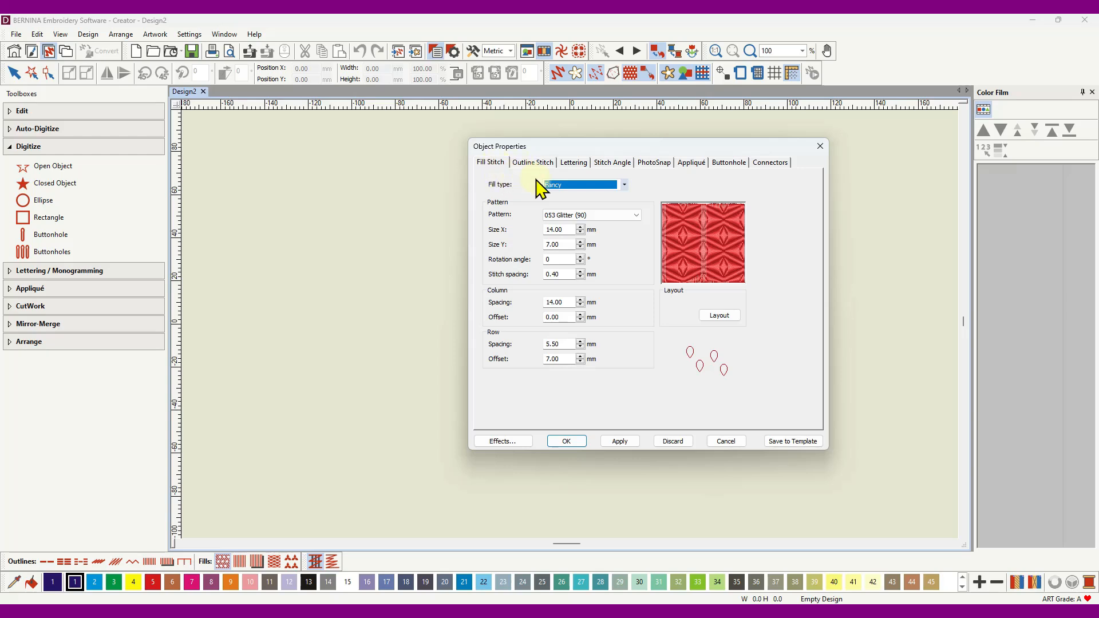
click(819, 146)
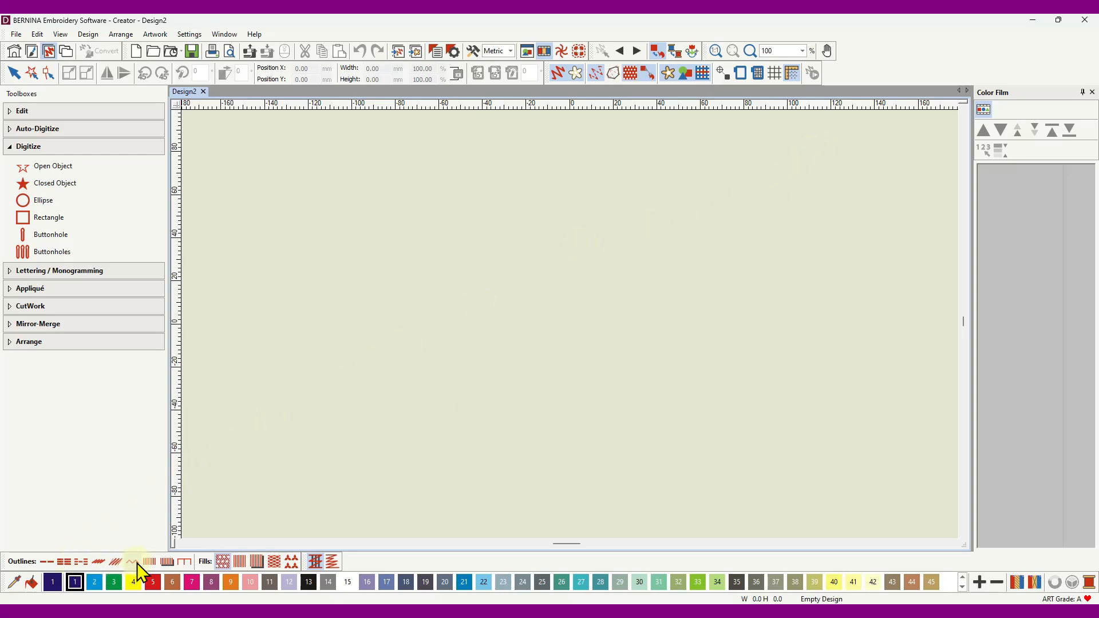
Look over the Blanket outline's stitch properties and the available outline types, leaving the settings as they are.
right_click(184, 563)
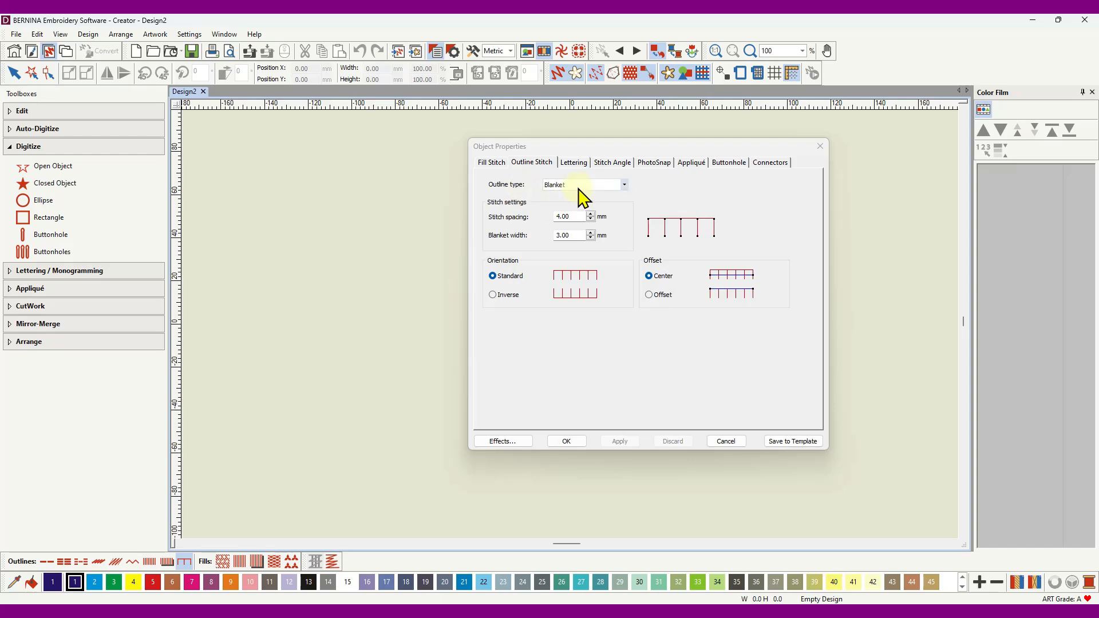
click(625, 186)
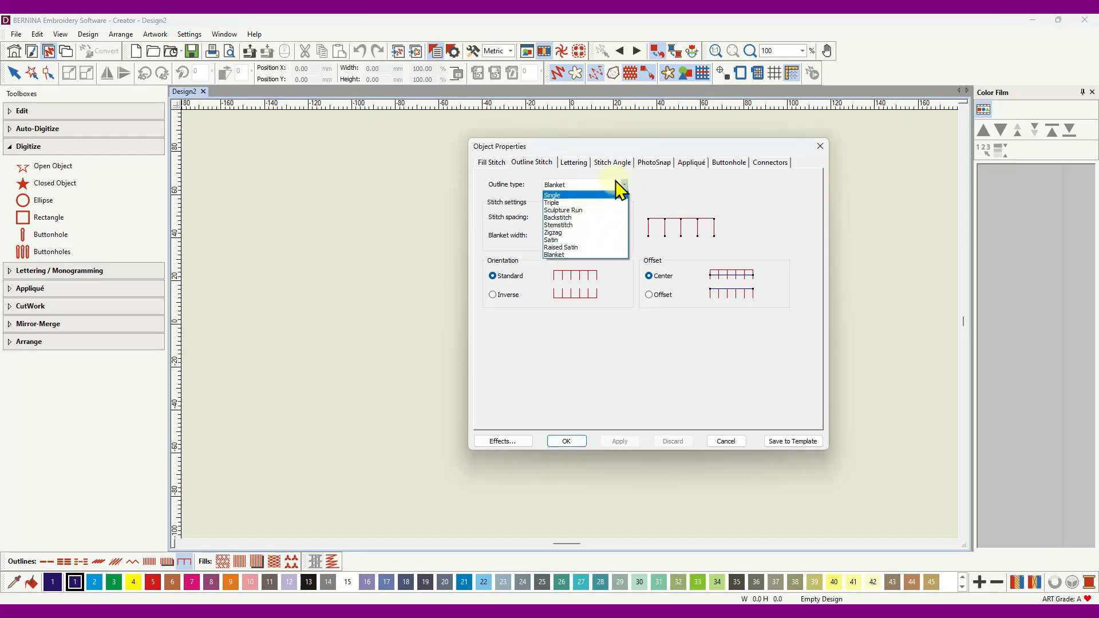
click(625, 185)
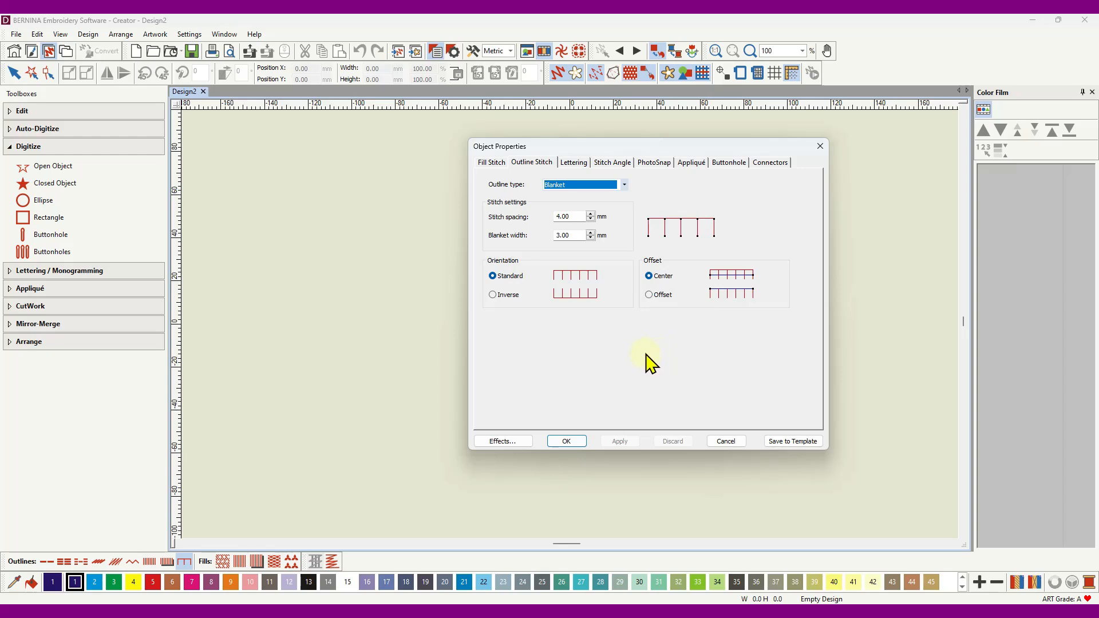
click(821, 146)
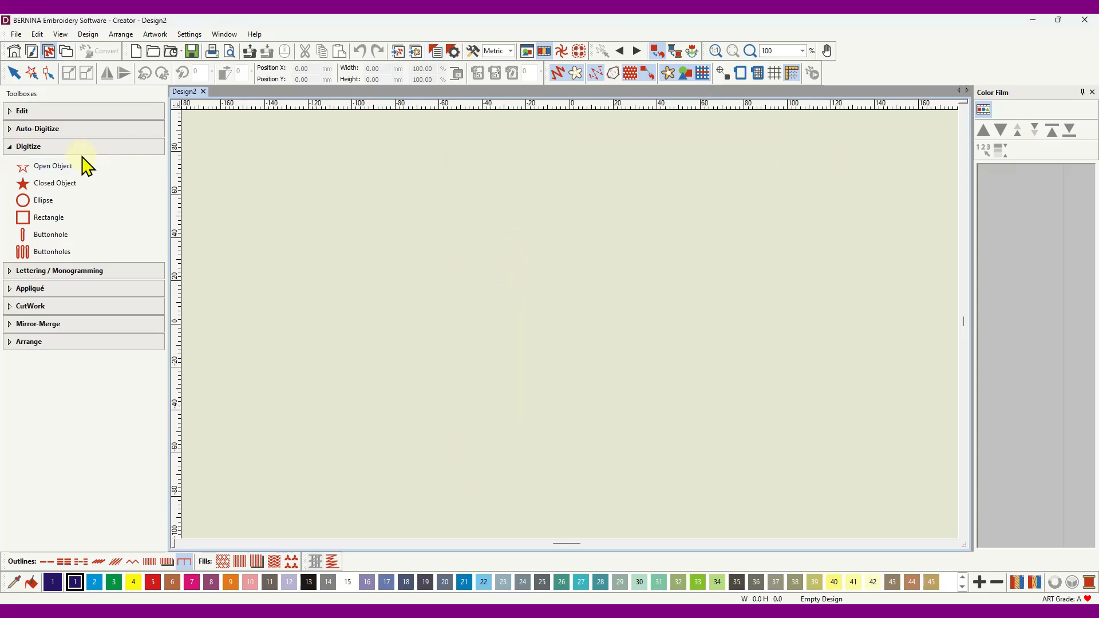
Digitize a wavy open object in red color 5 with a Single outline, about 145 mm wide and 35 mm high.
click(48, 166)
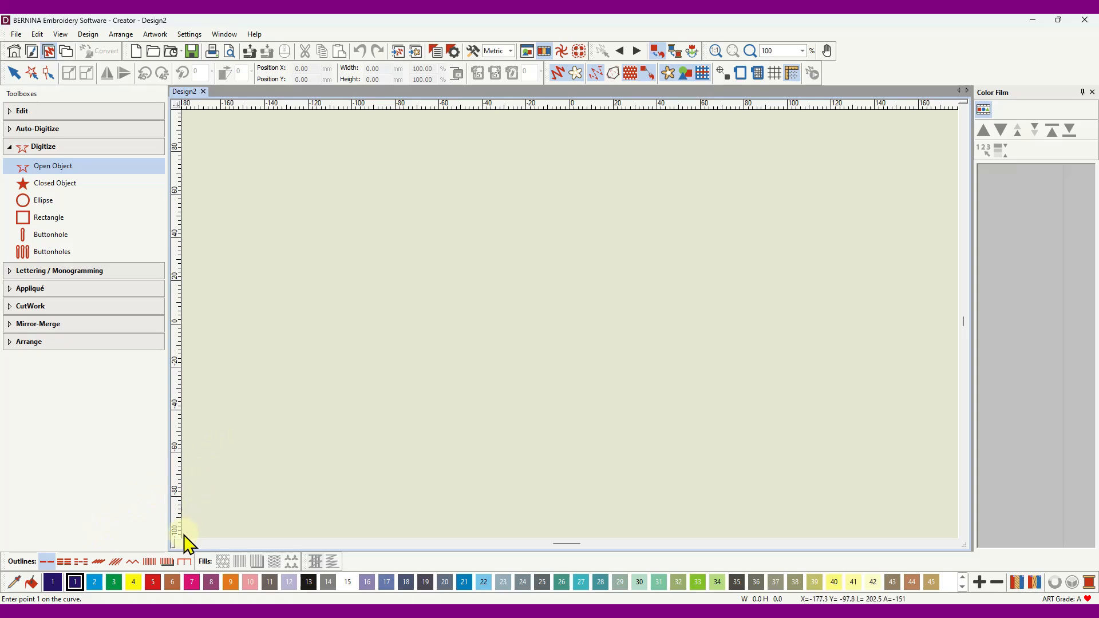
click(153, 582)
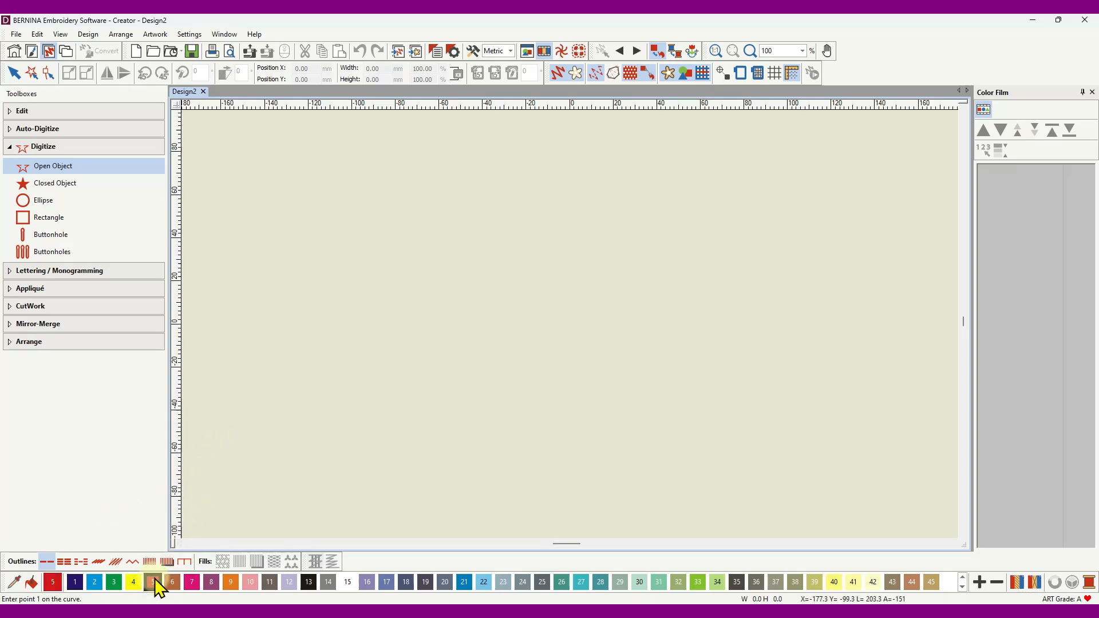
click(391, 287)
click(462, 228)
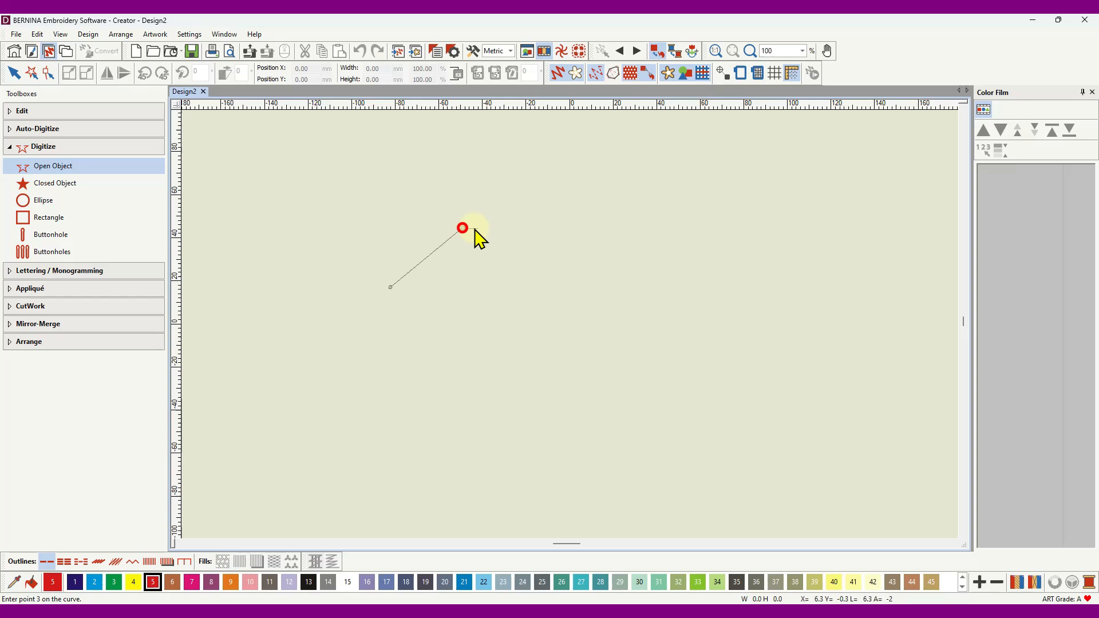
right_click(547, 252)
click(610, 302)
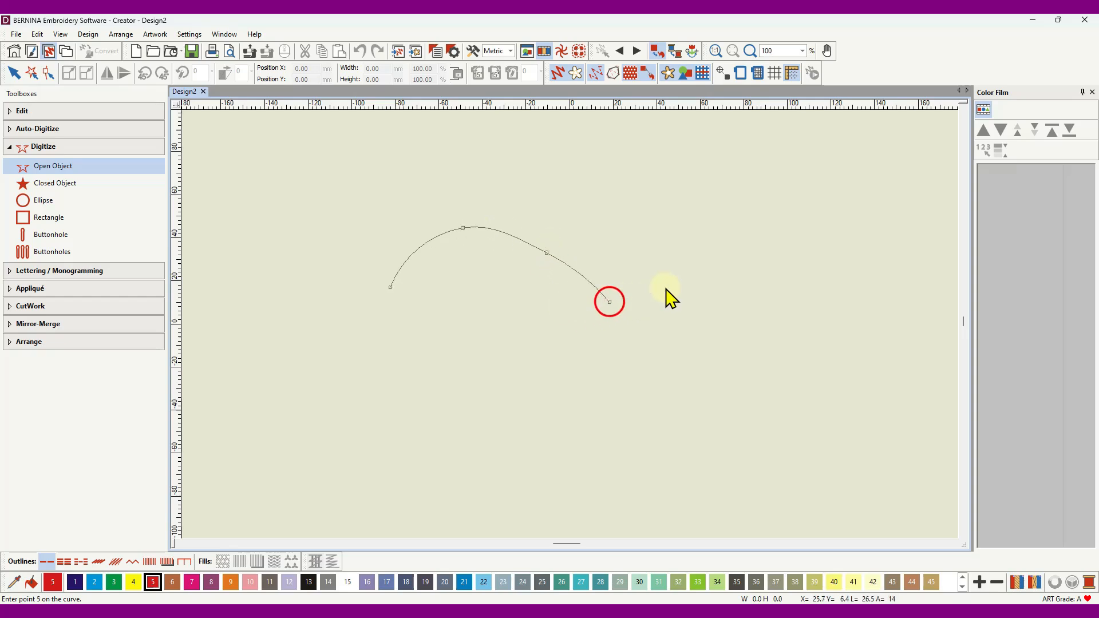
right_click(706, 251)
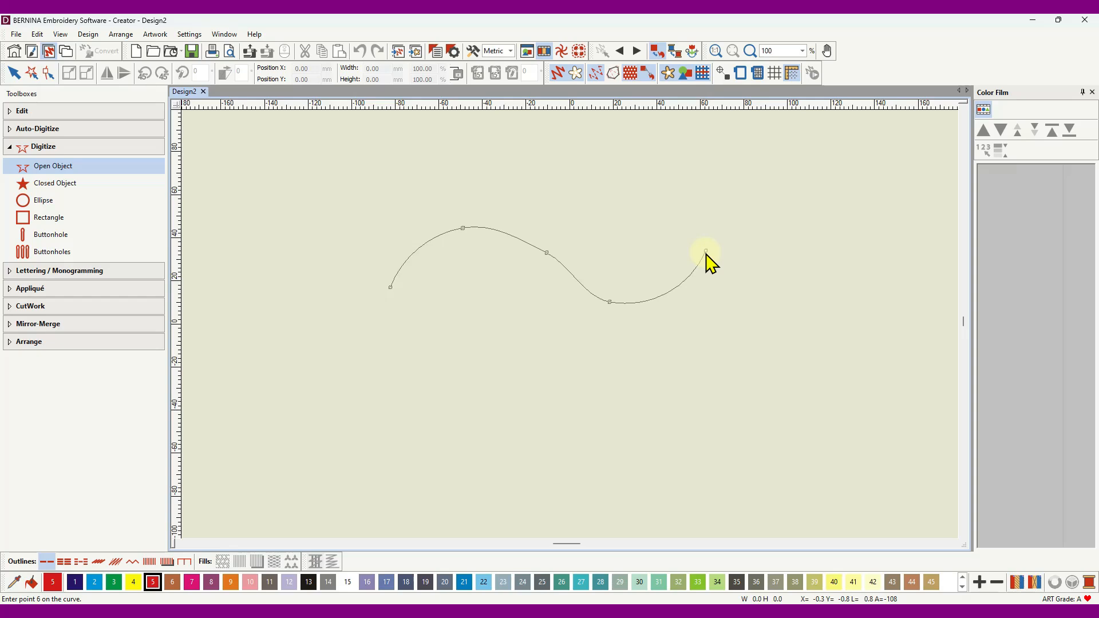
key(Return)
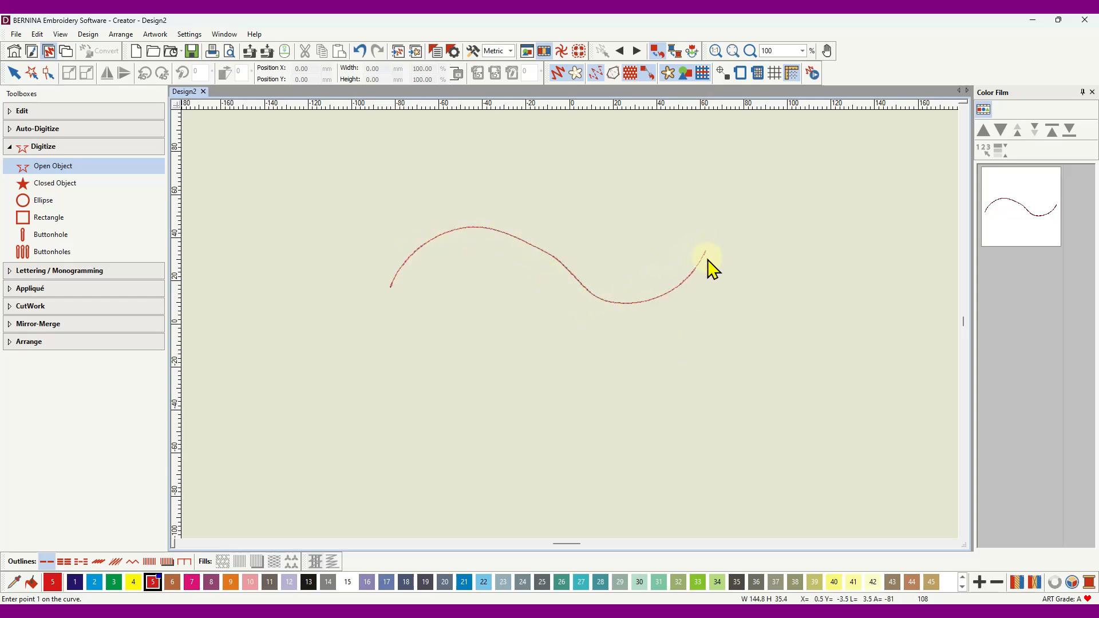
Open the wavy line's object properties and move the line to about X -67 mm, Y 27 mm, clear of the dialog.
click(1011, 237)
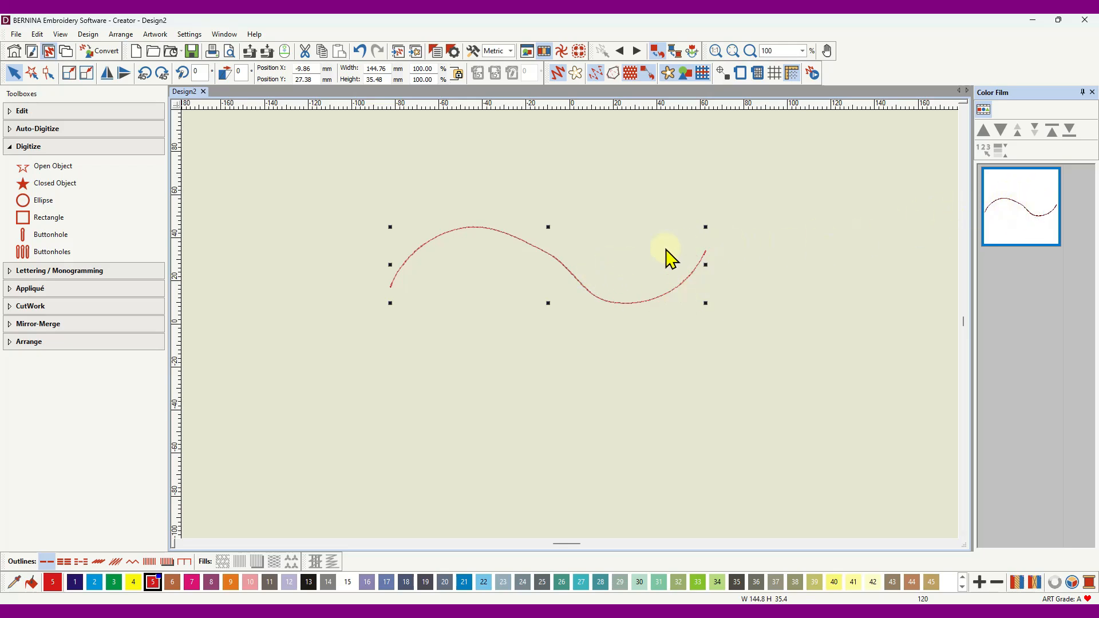
right_click(513, 257)
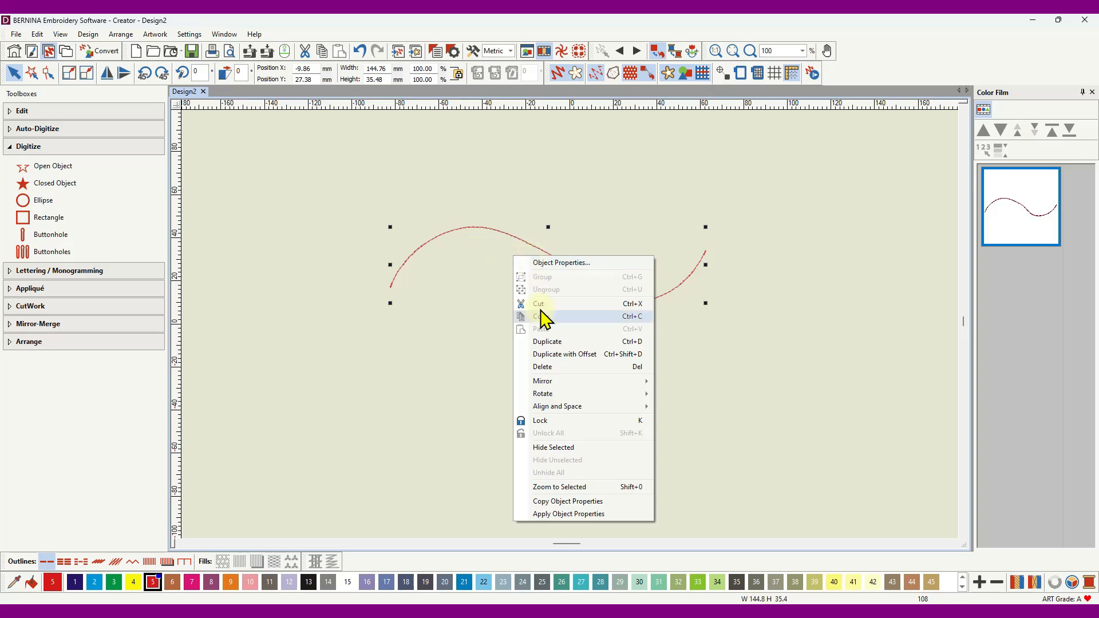
click(567, 264)
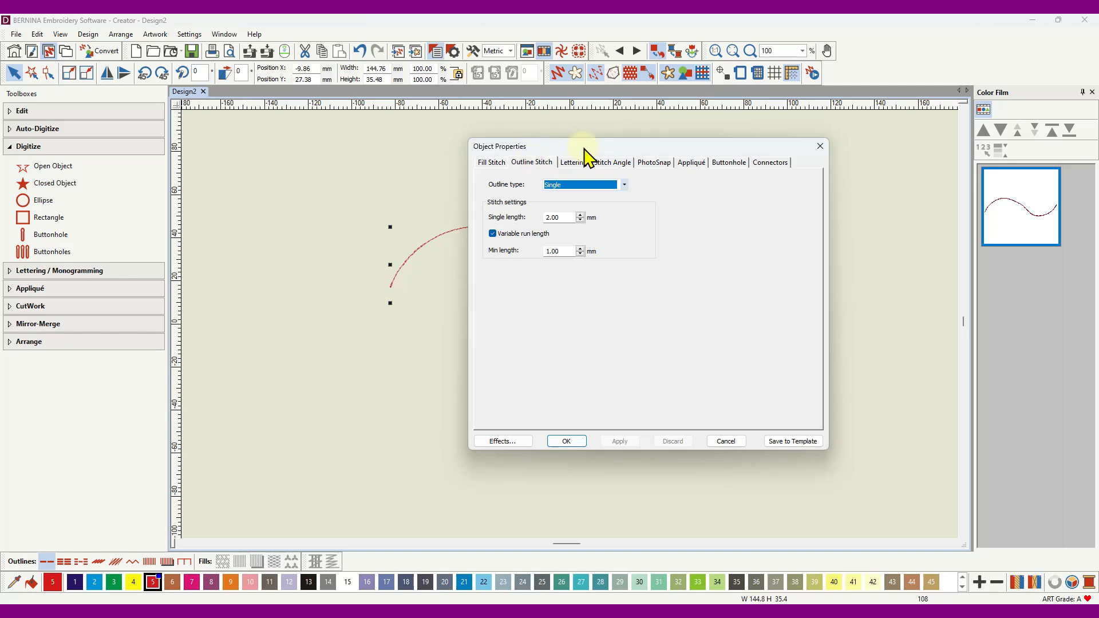
drag(582, 144, 764, 142)
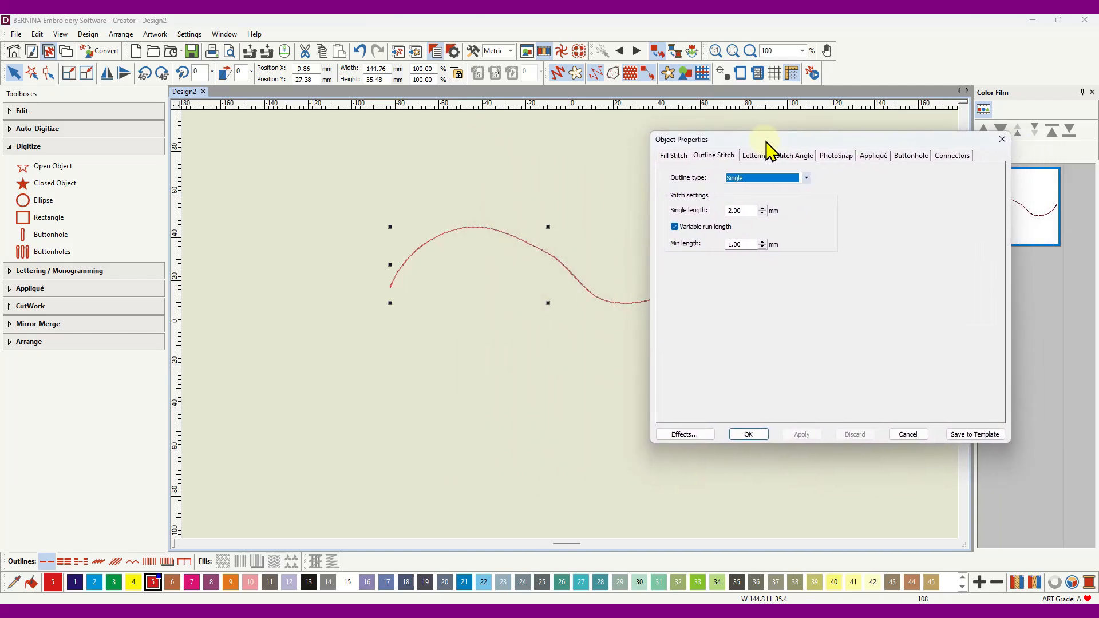
drag(538, 280, 419, 278)
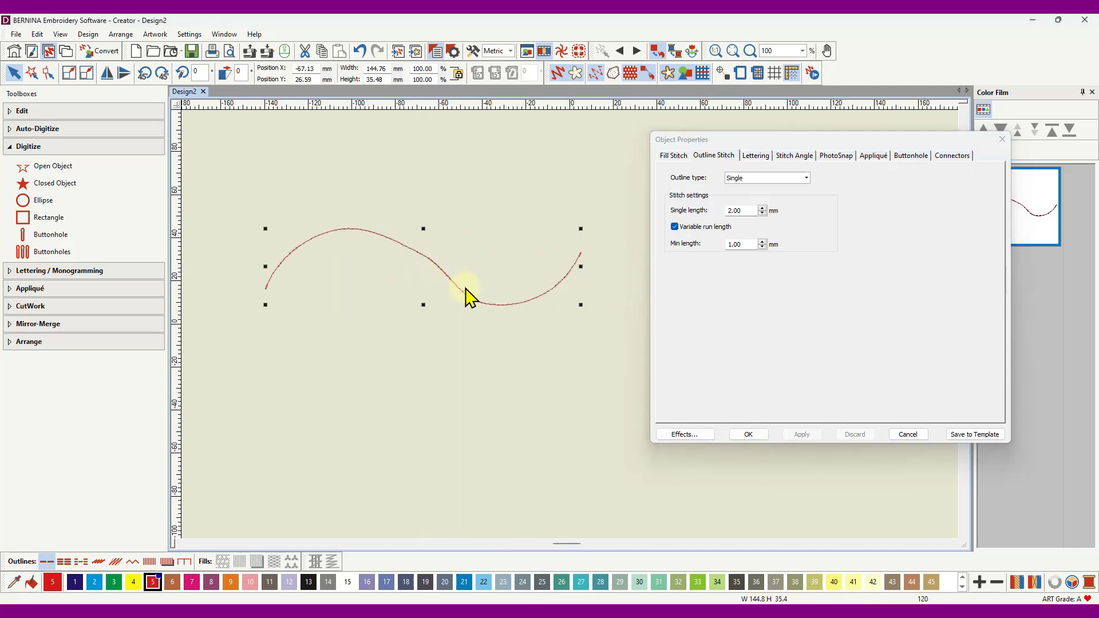
drag(827, 146, 800, 145)
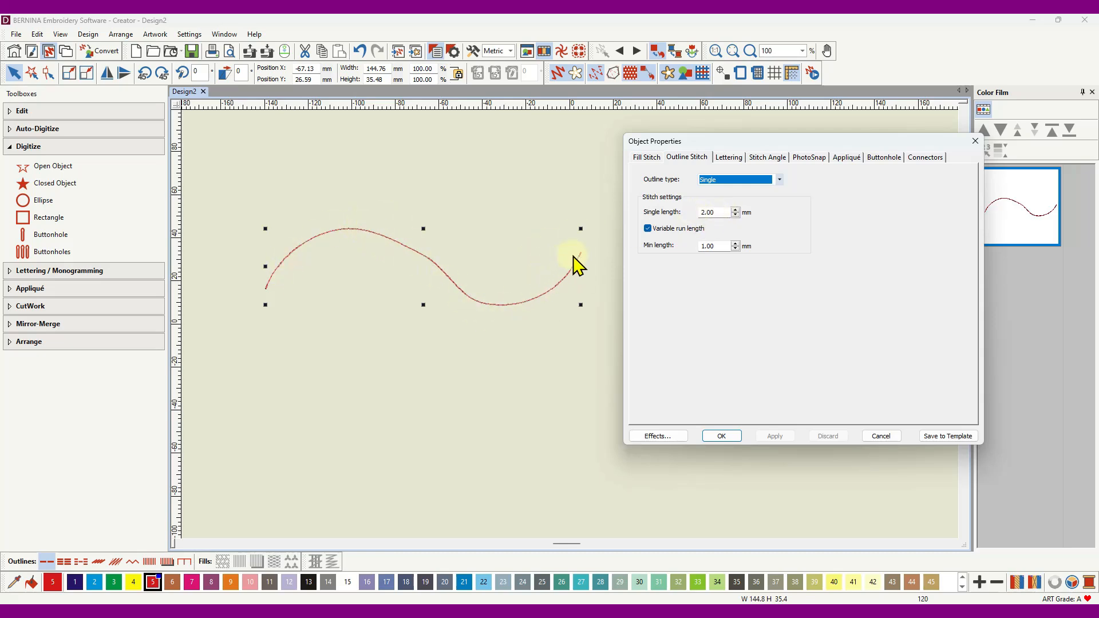
Set the wavy line's single stitch length to 4 mm and apply it.
double_click(721, 212)
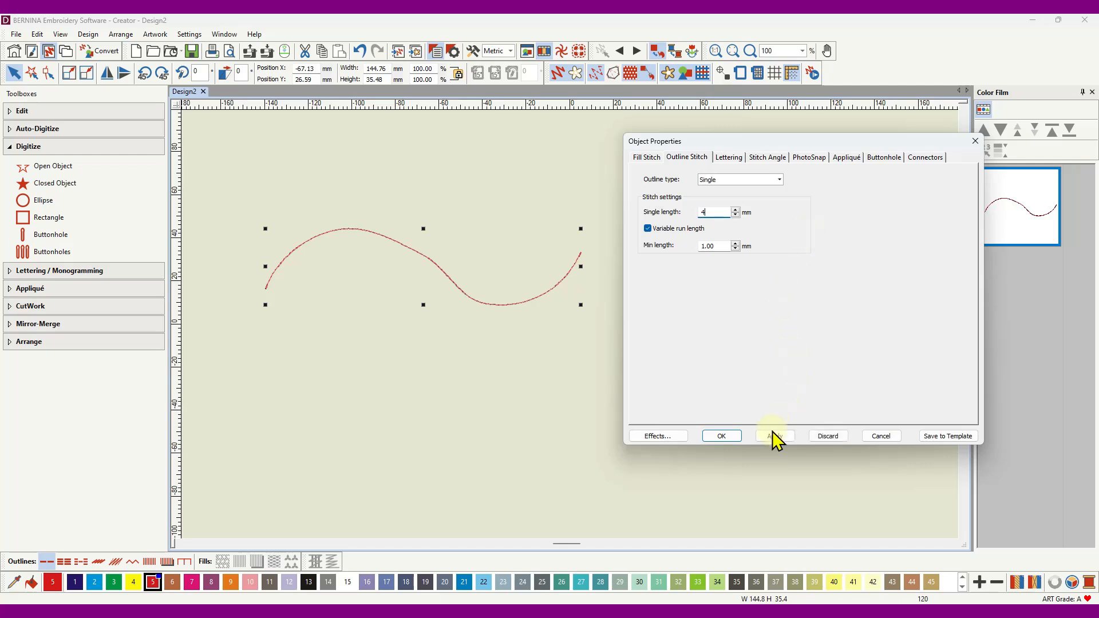
click(782, 434)
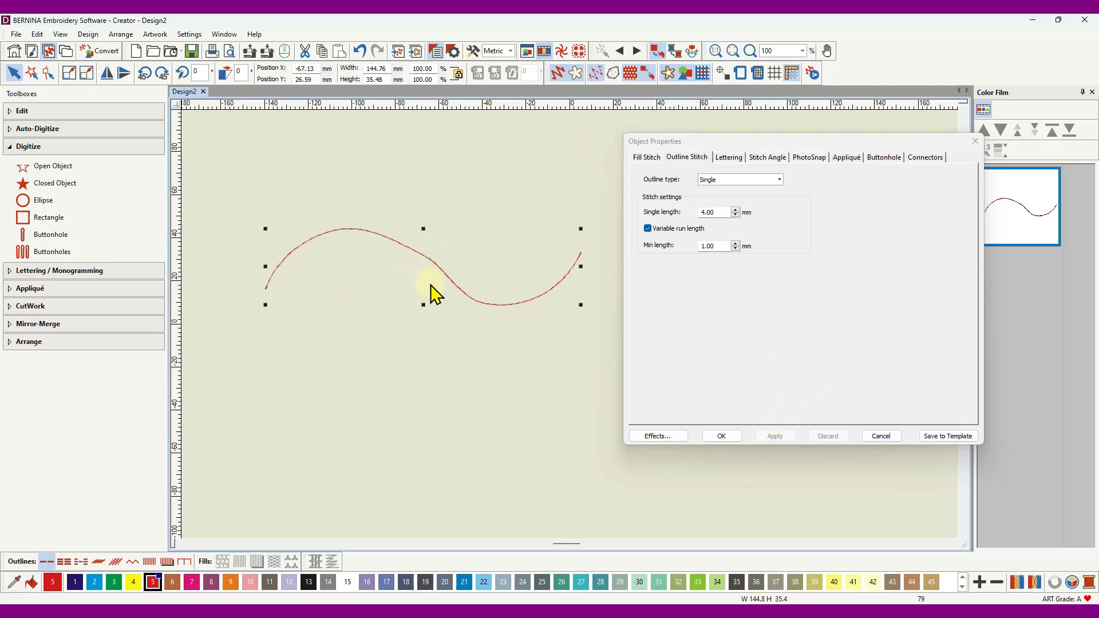
scroll(438, 270, up, 3)
scroll(558, 325, up, 1)
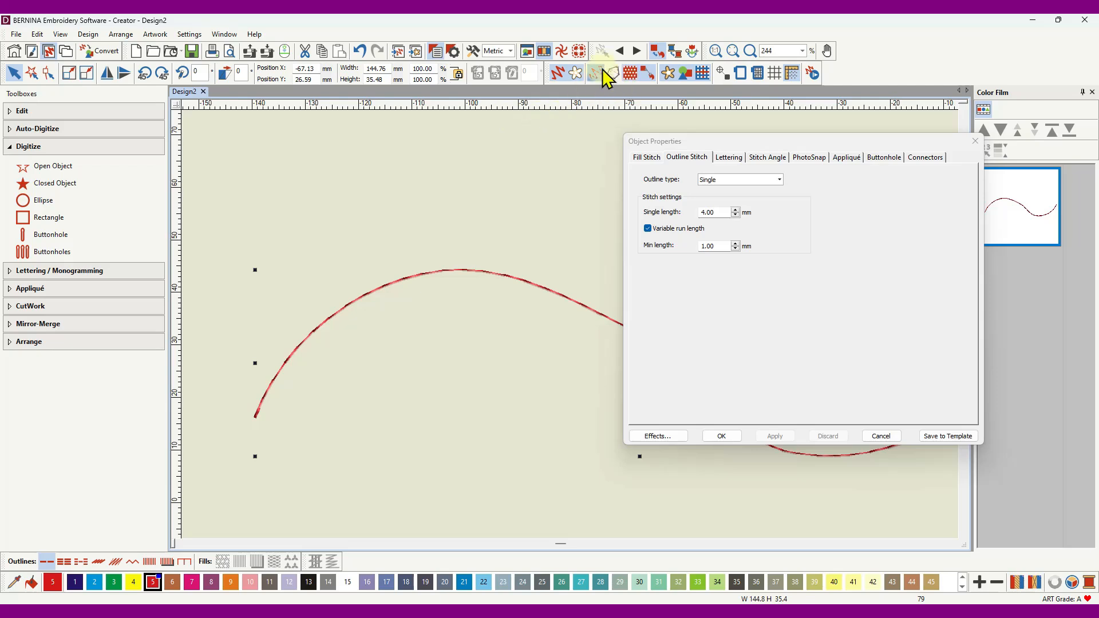
Turn off Artistic View and set the wavy line's single stitch length to 2 mm.
click(560, 73)
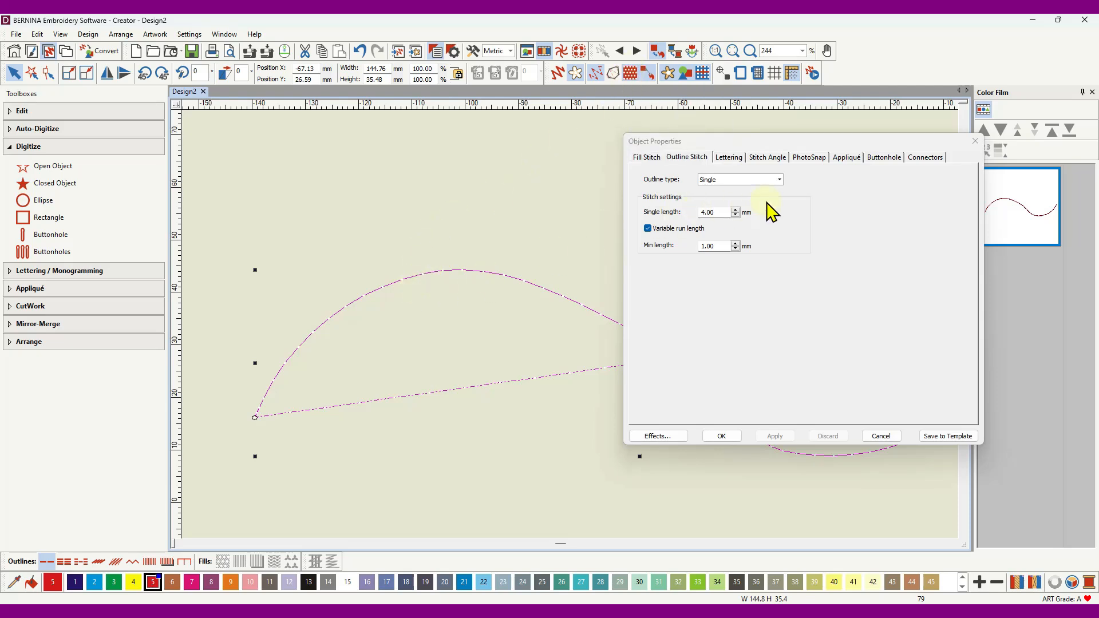
drag(719, 213, 689, 216)
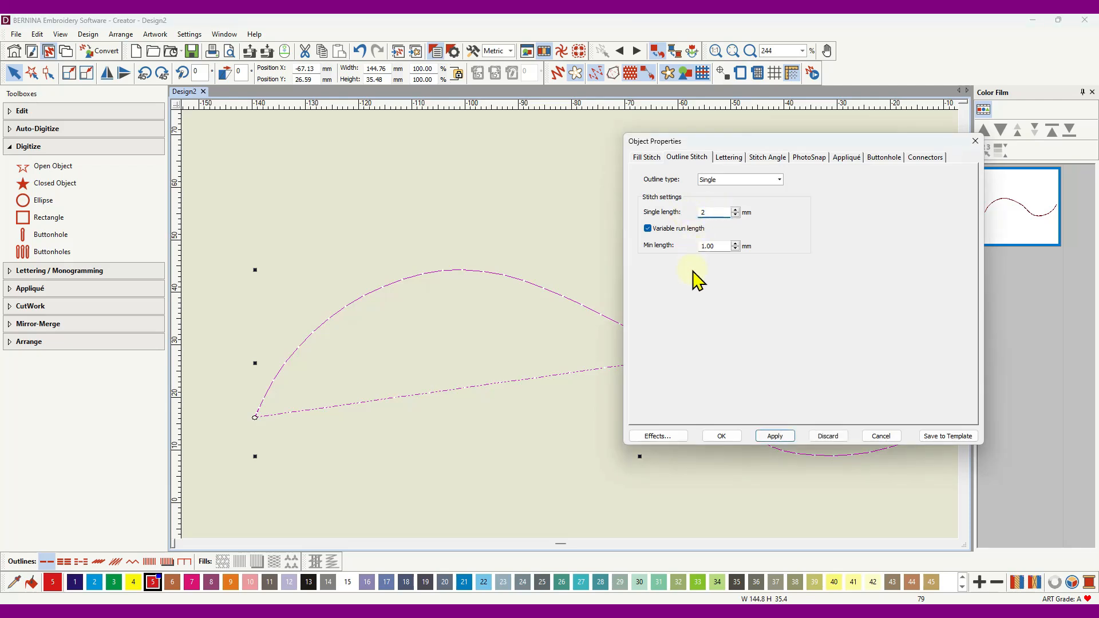
click(776, 438)
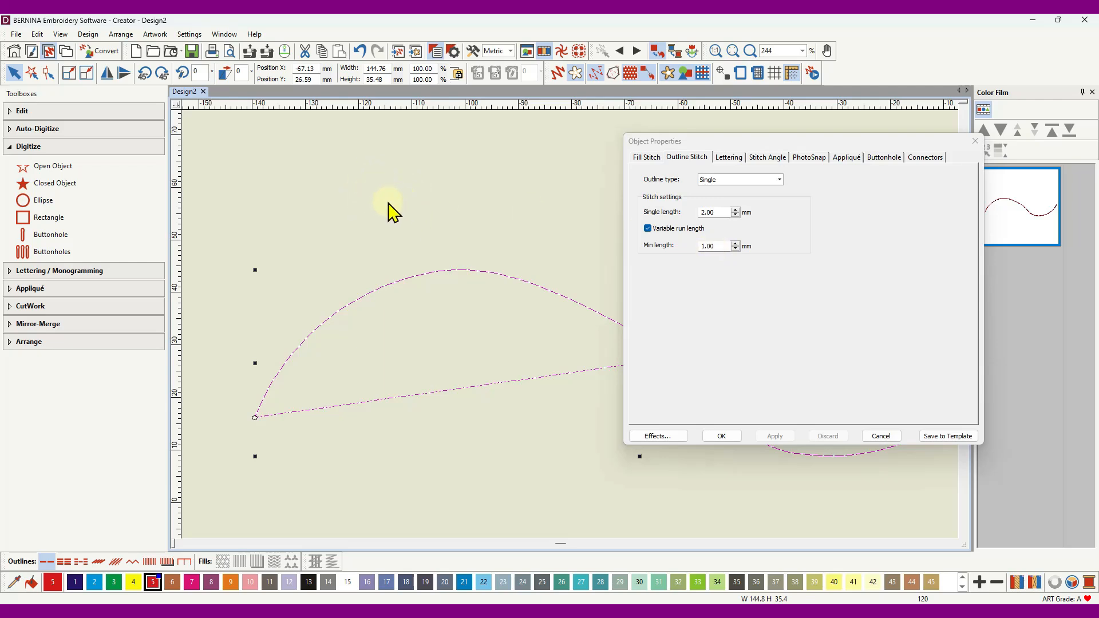
Digitize a small S-shaped open object with eight curve points above the peak of the wavy line.
click(338, 207)
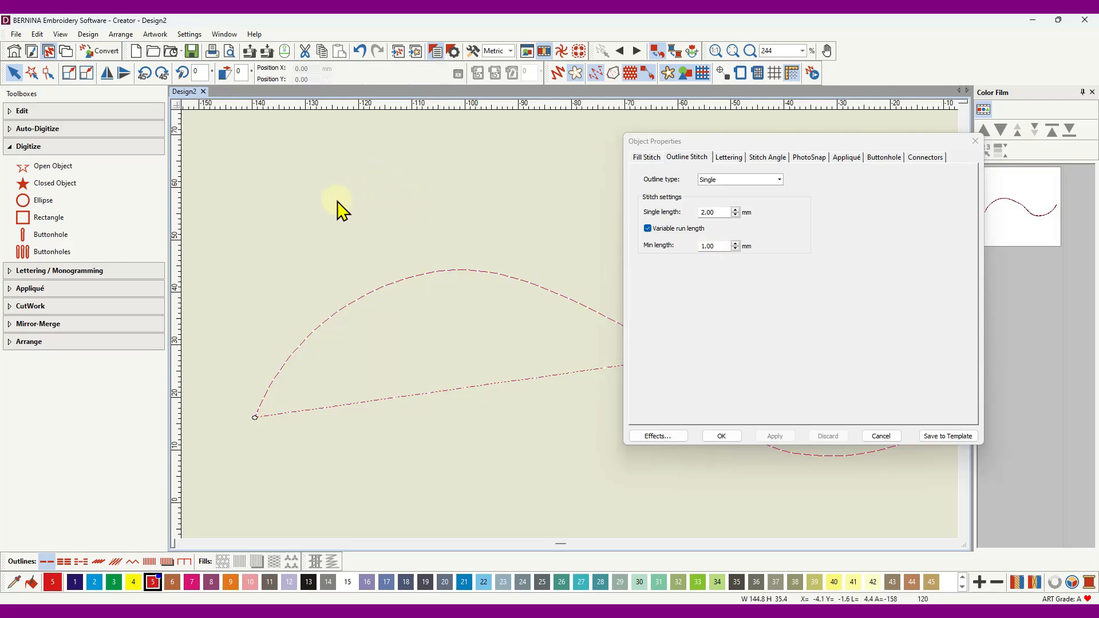
click(50, 167)
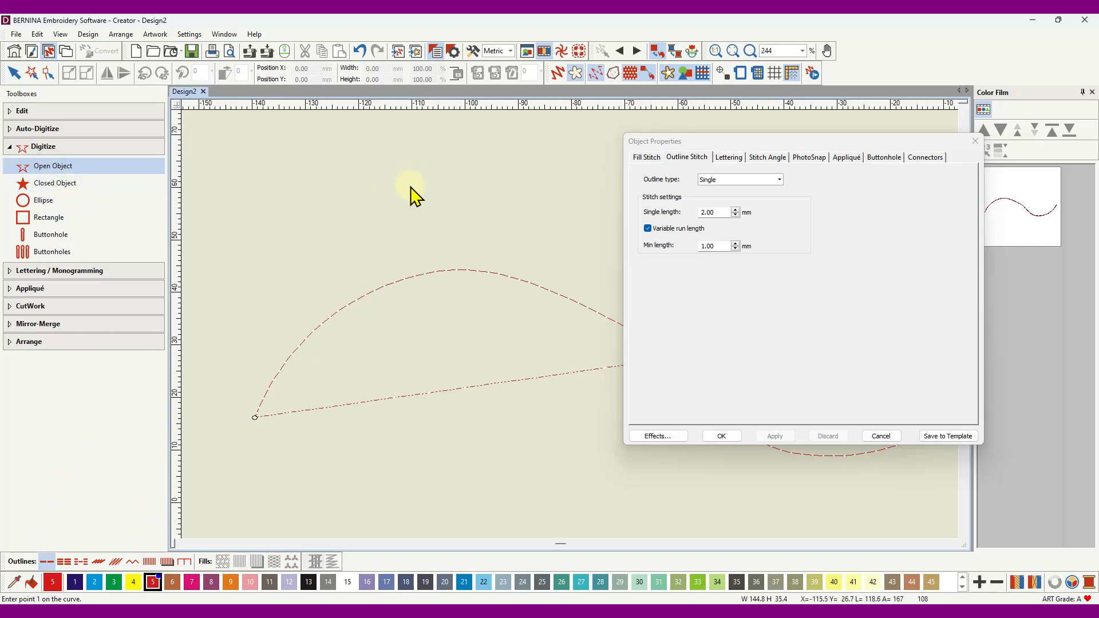
click(406, 220)
click(388, 197)
click(406, 177)
click(423, 194)
click(420, 212)
click(438, 229)
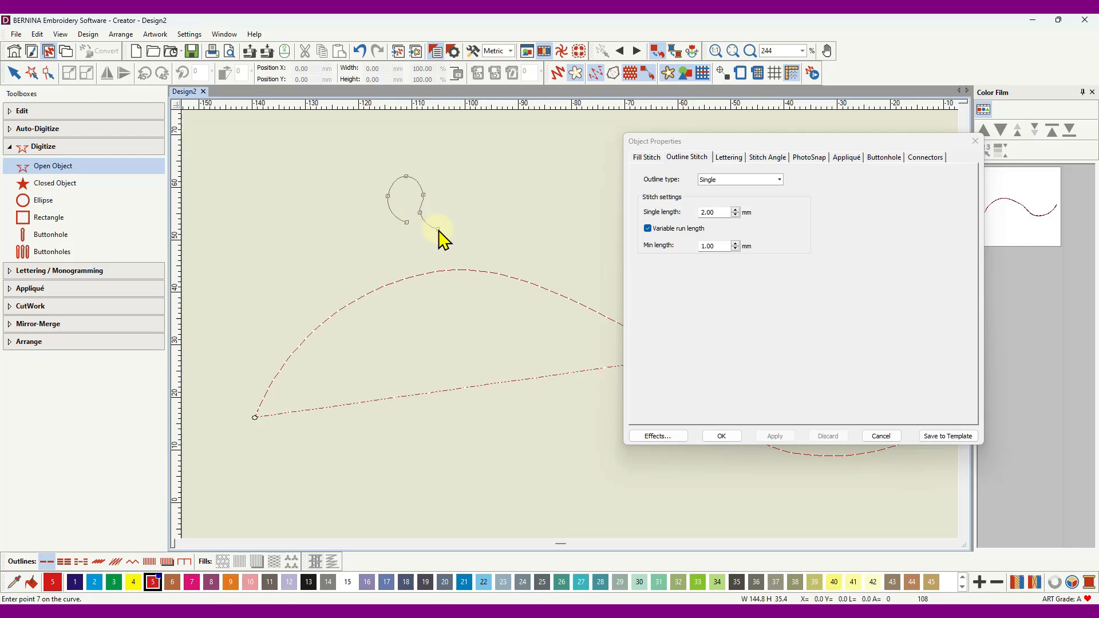
click(460, 209)
click(447, 173)
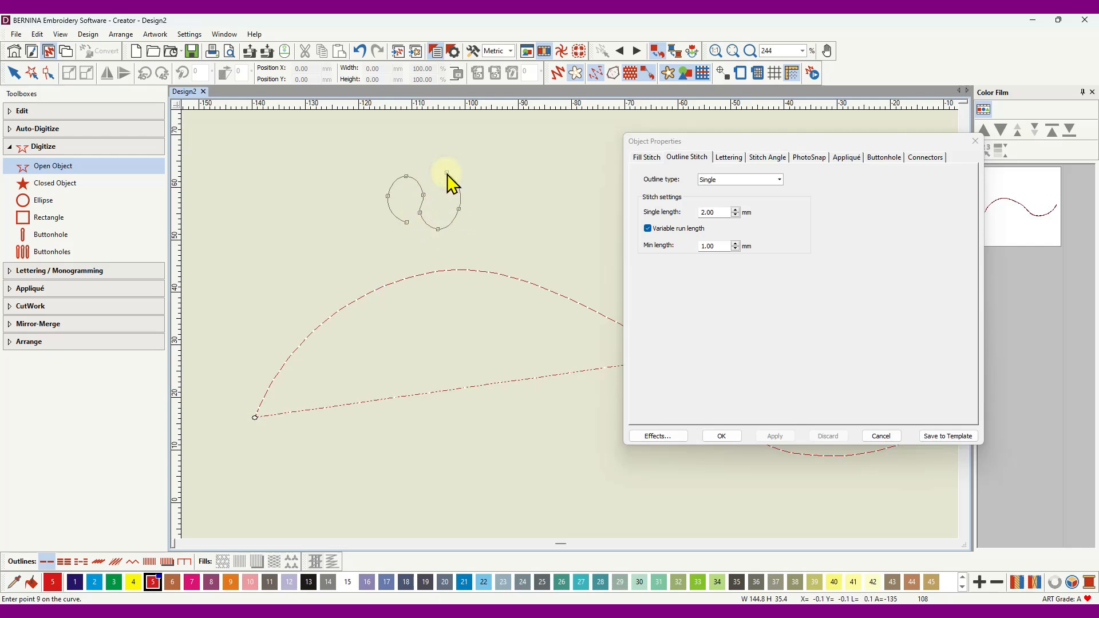
key(Return)
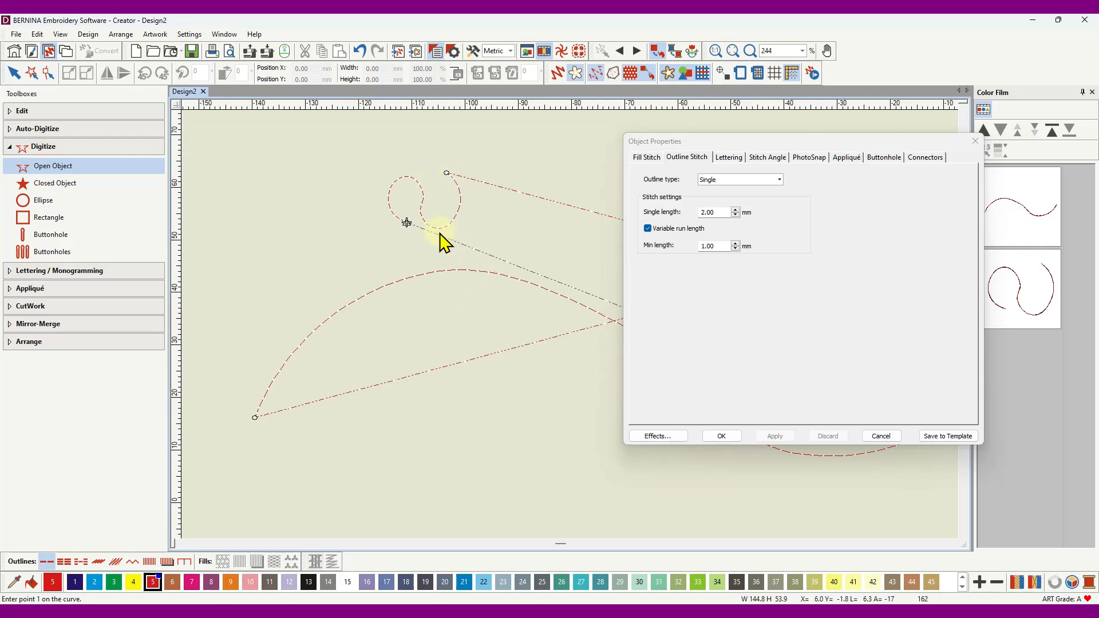
Try the Single outline without variable run length, applying the setting, and restore the option.
scroll(572, 332, up, 4)
scroll(577, 317, up, 1)
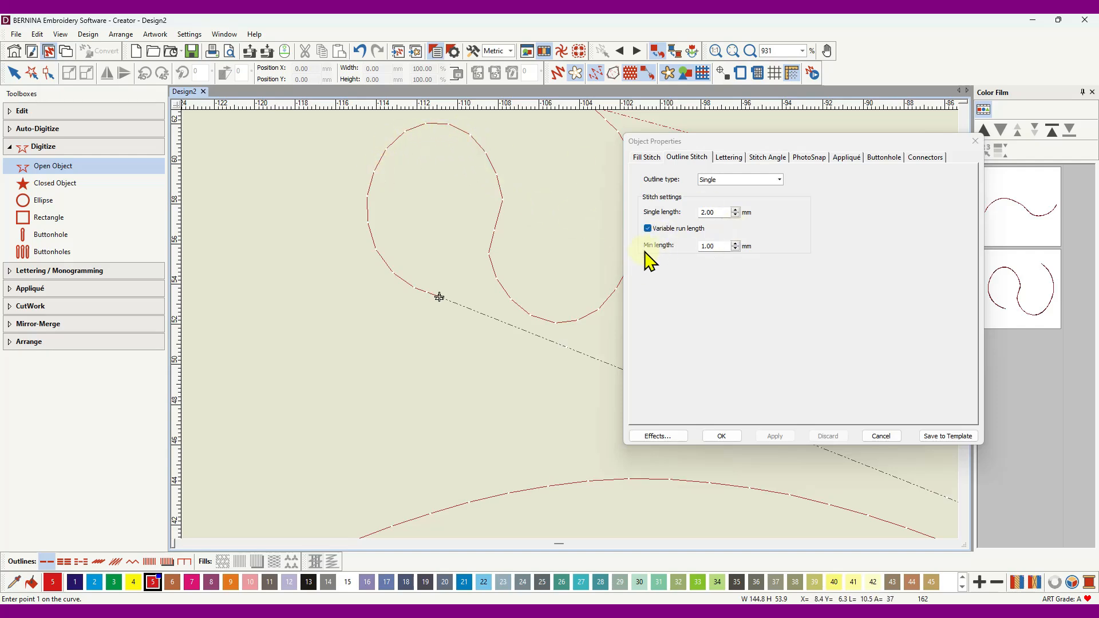
click(649, 229)
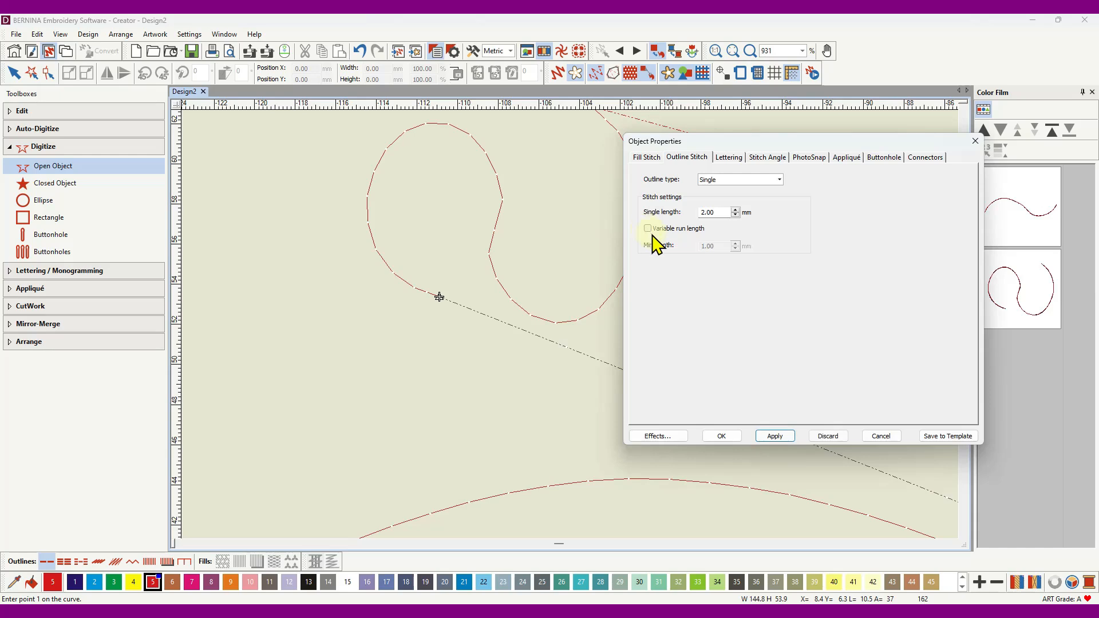
click(790, 436)
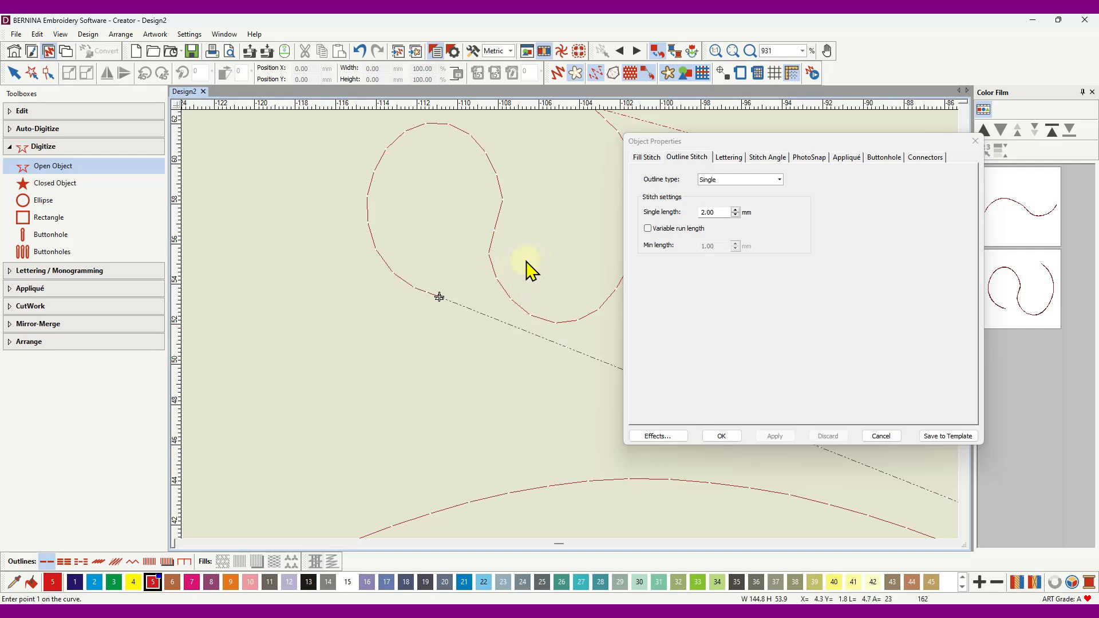
click(648, 229)
click(777, 436)
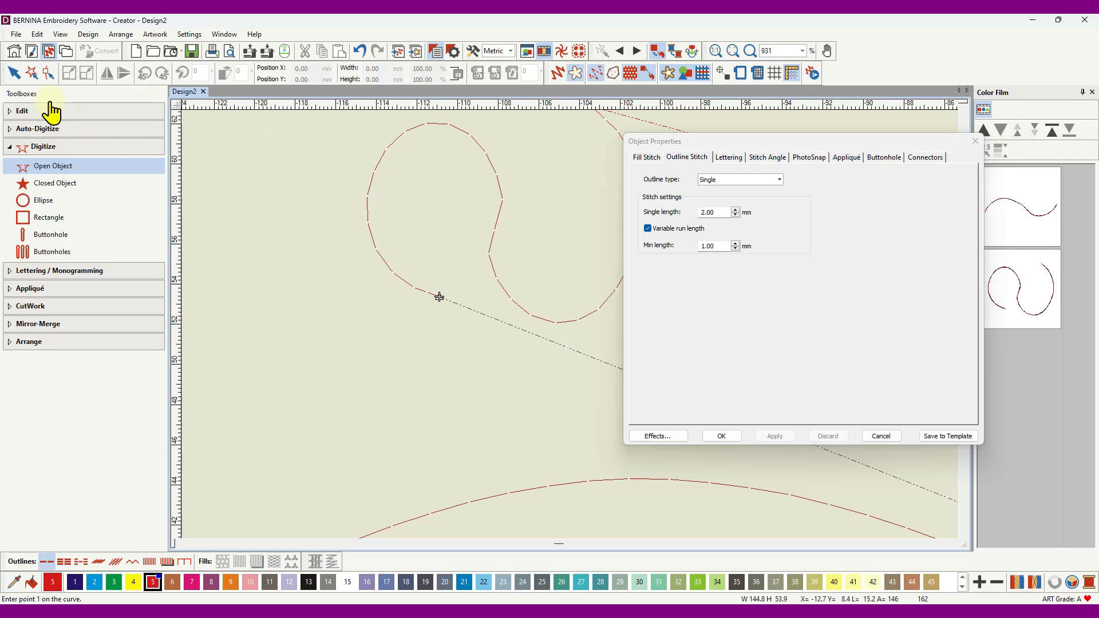
Reshape the small curve by moving its lower middle node up to about X -106 mm, Y 58 mm, forming a tight bend.
click(48, 73)
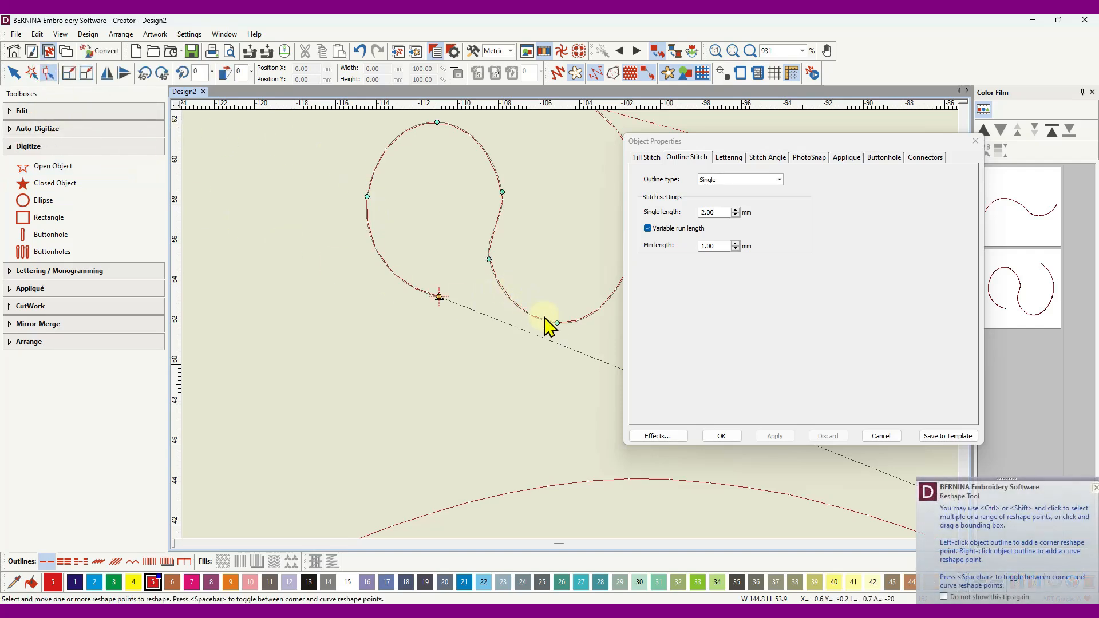
drag(559, 322, 539, 192)
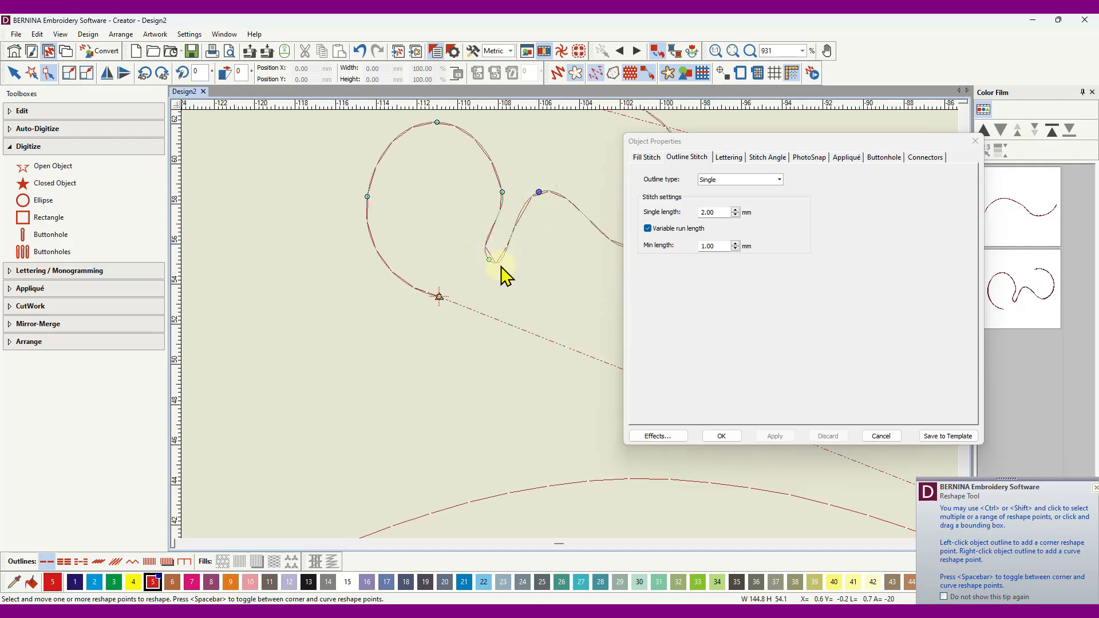
scroll(571, 332, up, 5)
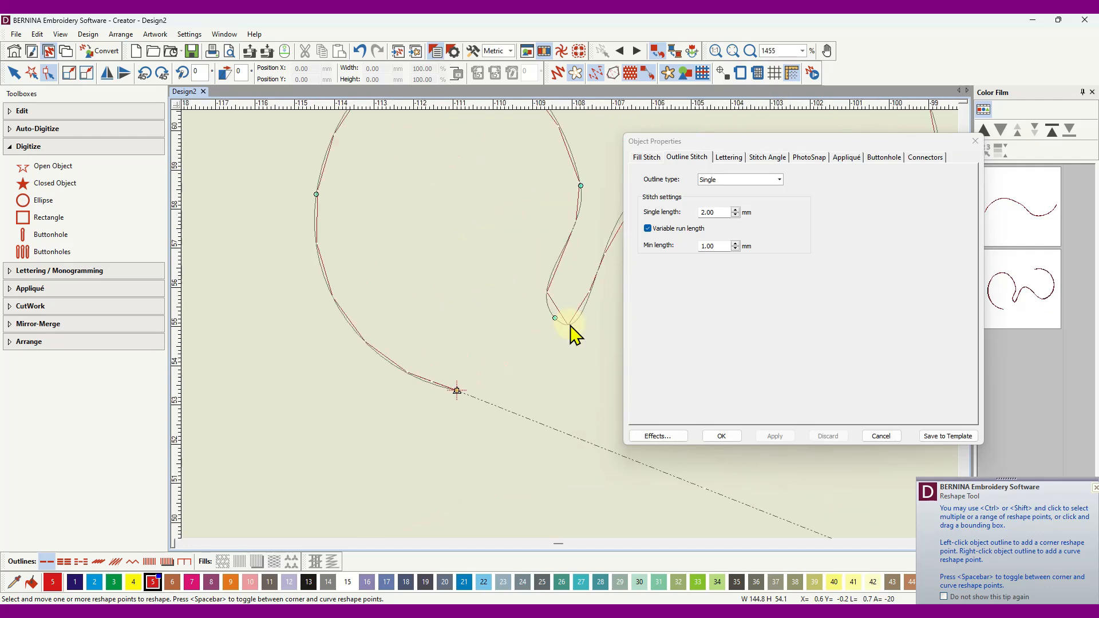
scroll(572, 331, up, 1)
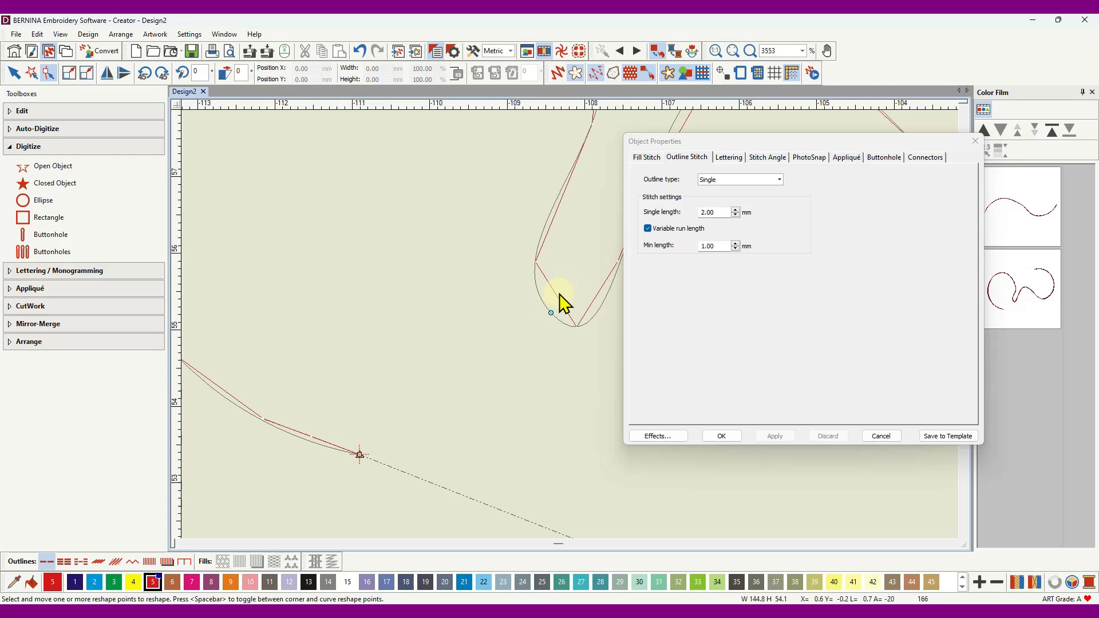
scroll(559, 304, down, 2)
scroll(574, 335, down, 5)
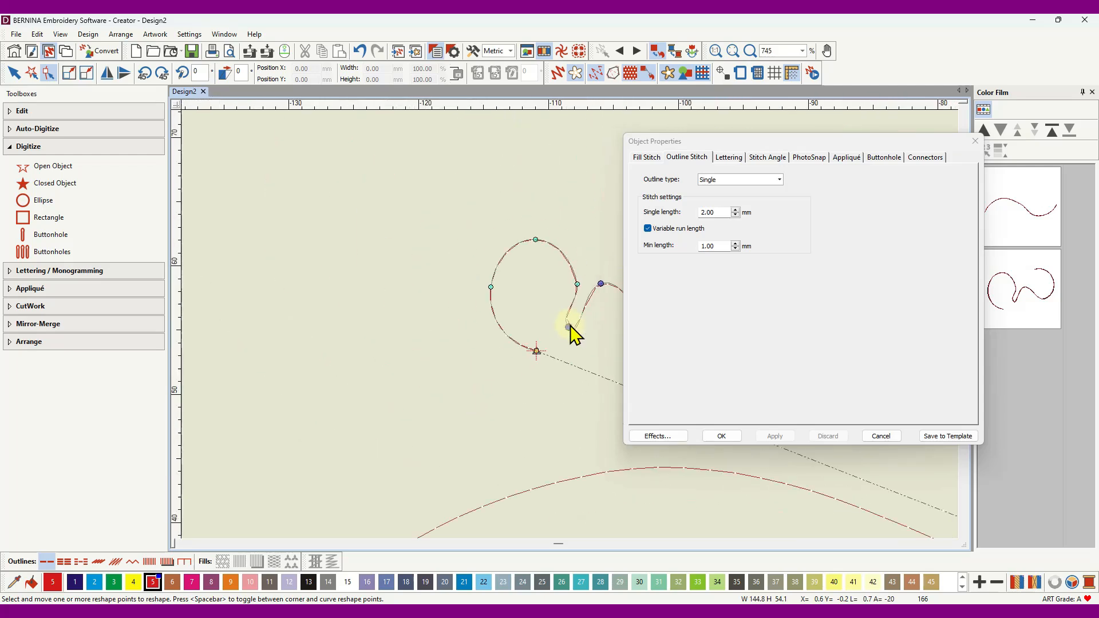
scroll(575, 343, down, 1)
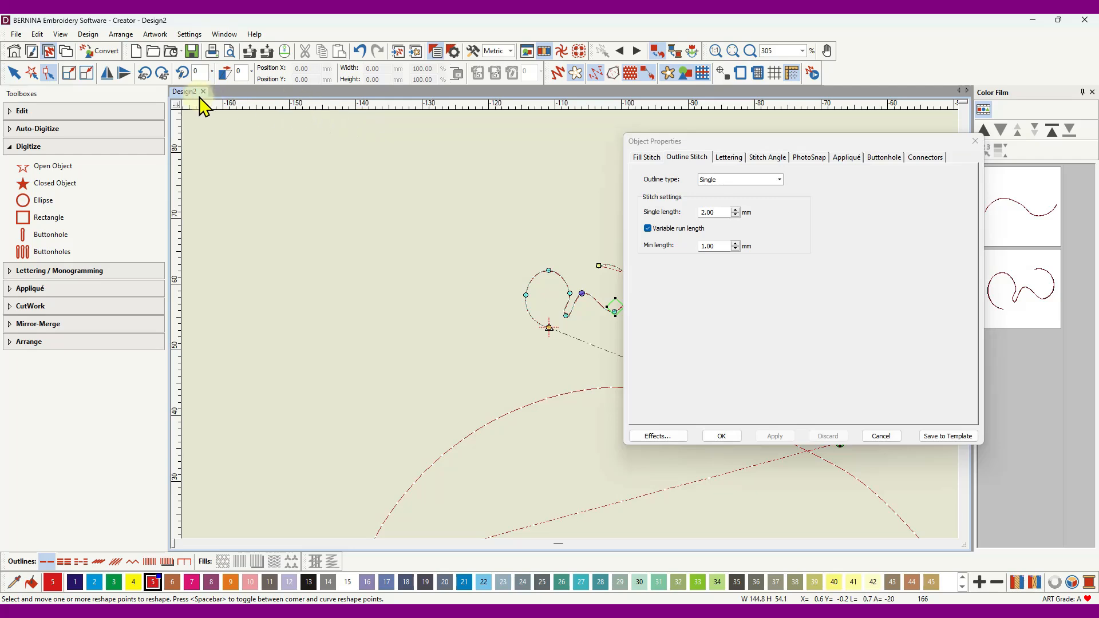
View the design at 100% in Artistic View with nothing selected.
click(13, 73)
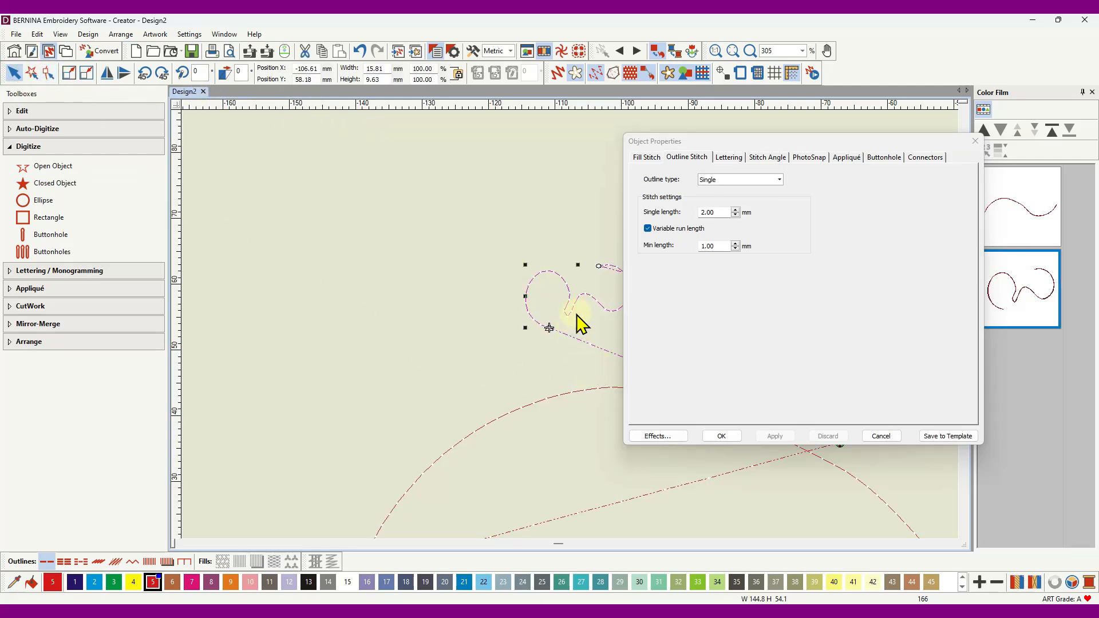
click(715, 51)
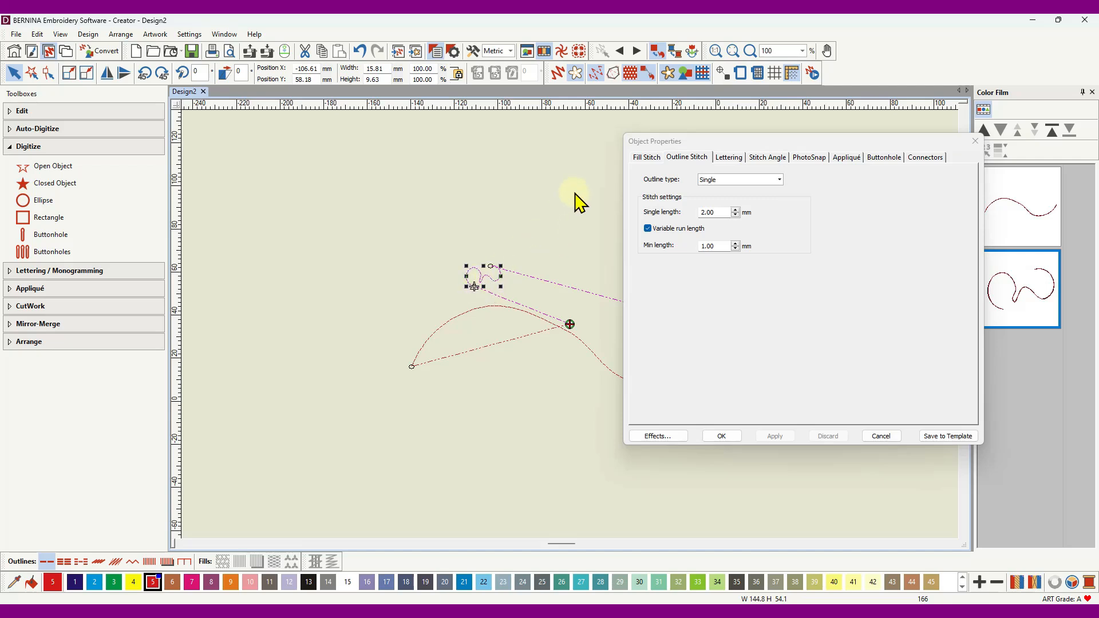
click(556, 73)
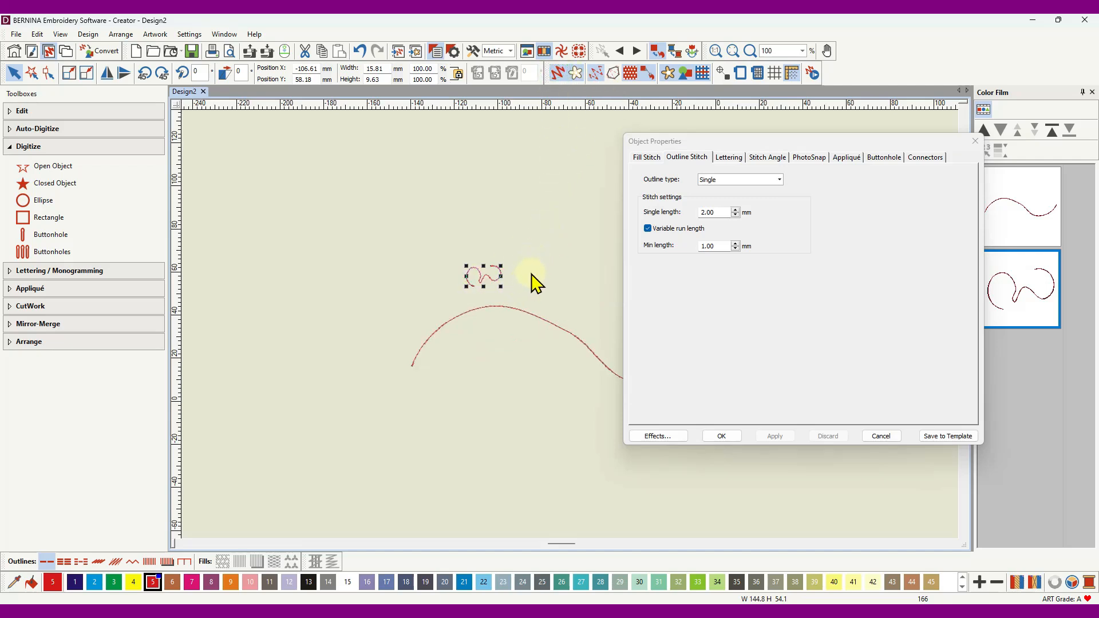
click(530, 281)
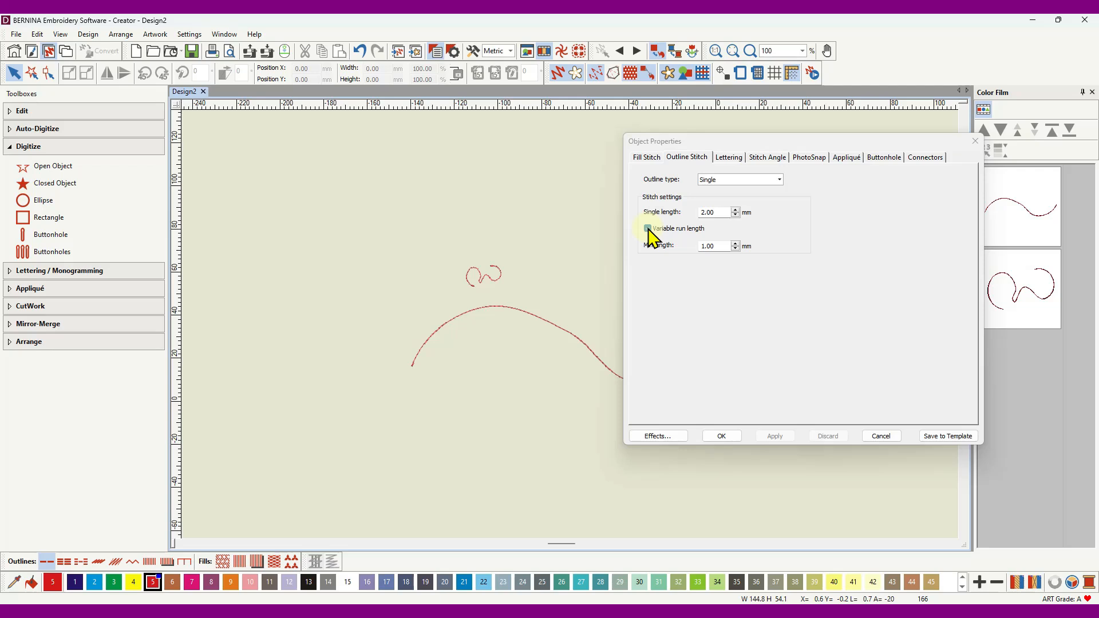
Turn off variable run length for the small curve, apply it, and inspect the stitches around the tight bend.
click(501, 280)
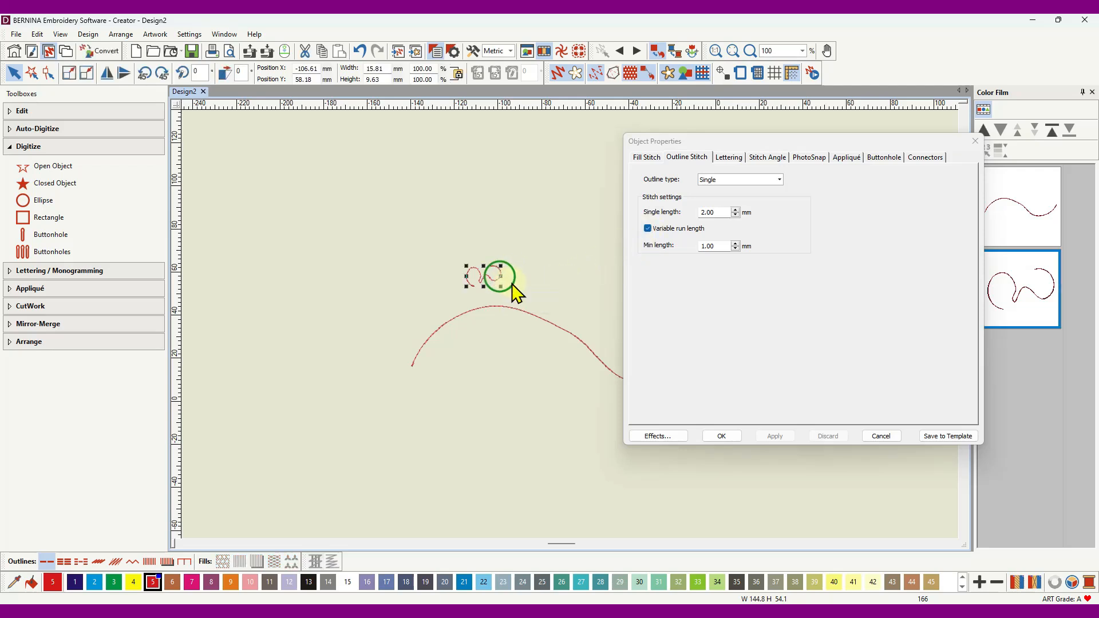
click(648, 228)
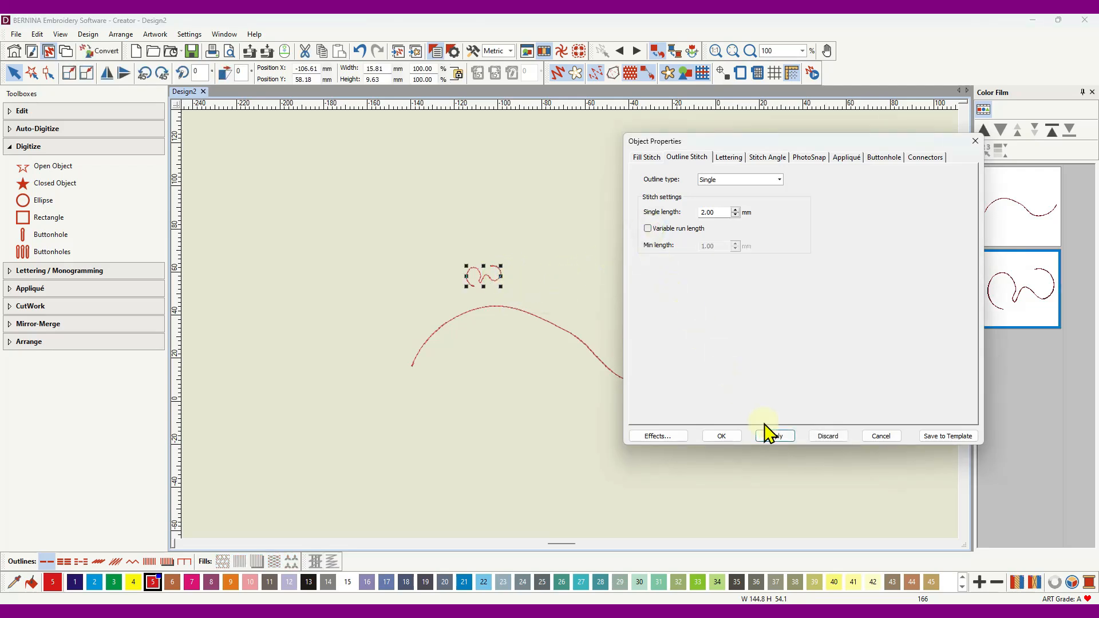
click(776, 437)
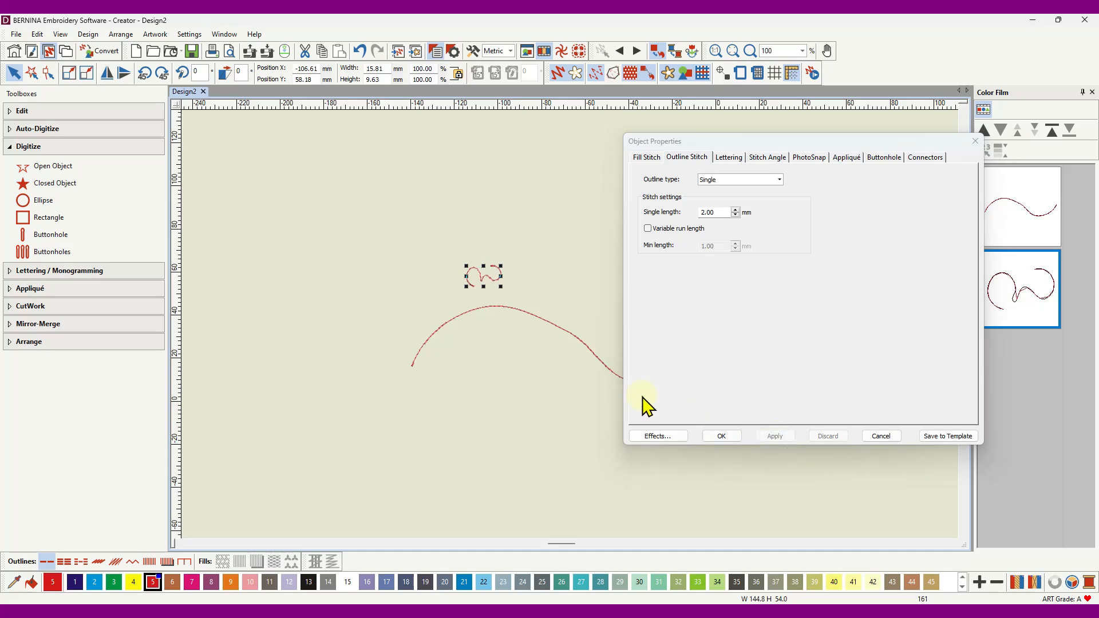
click(486, 279)
scroll(496, 296, up, 5)
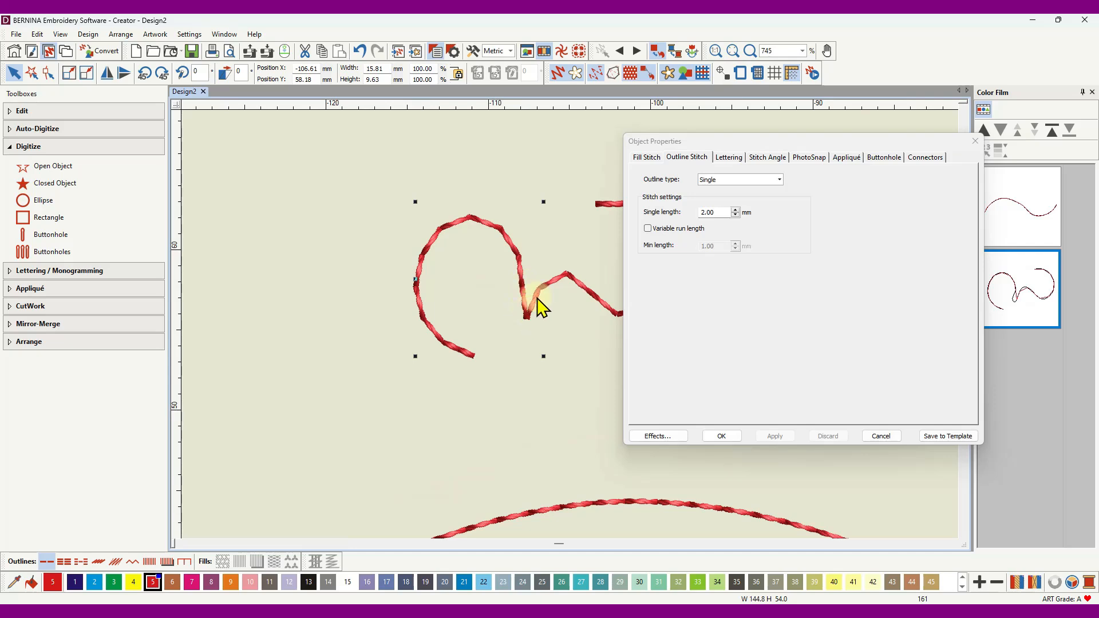
scroll(564, 321, up, 2)
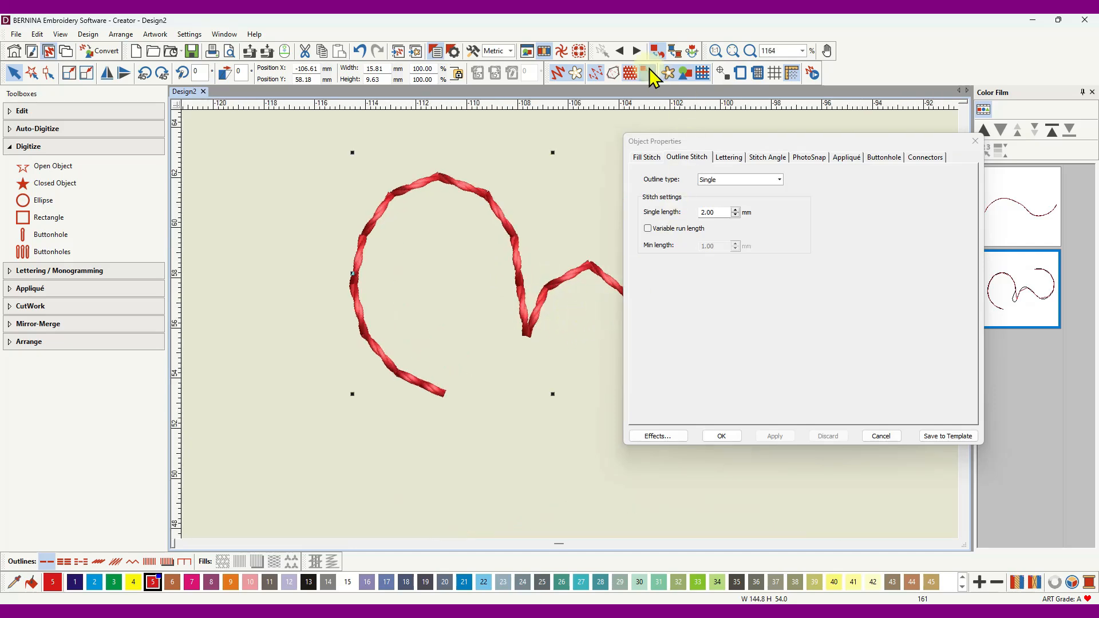
Turn off Artistic View and, with the small curve in reshape mode, turn its variable run length back on and apply it.
click(560, 73)
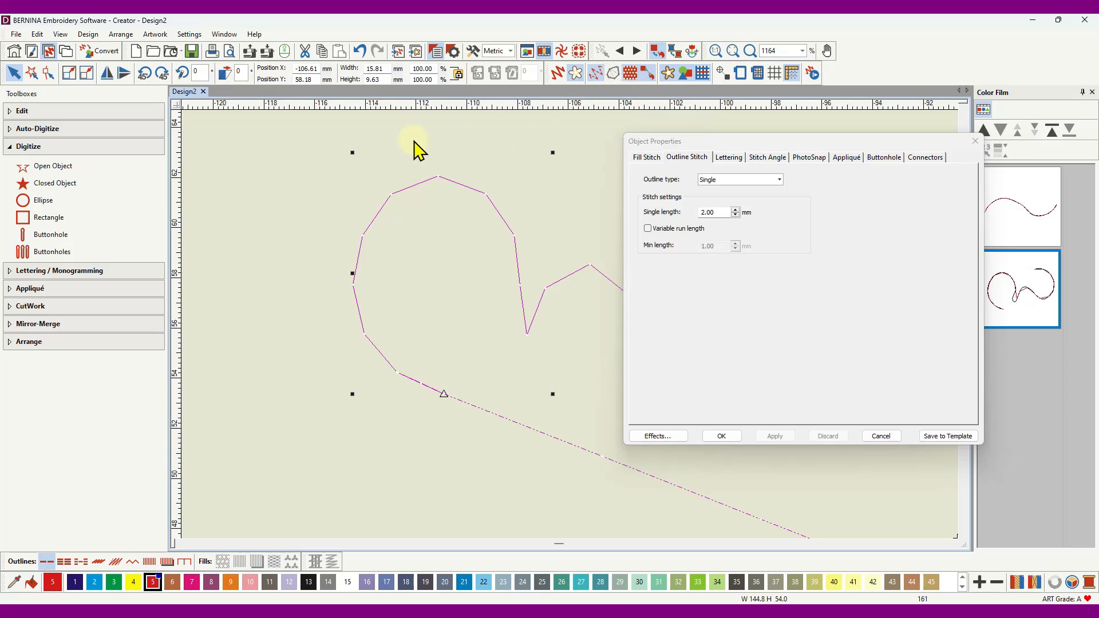
click(48, 73)
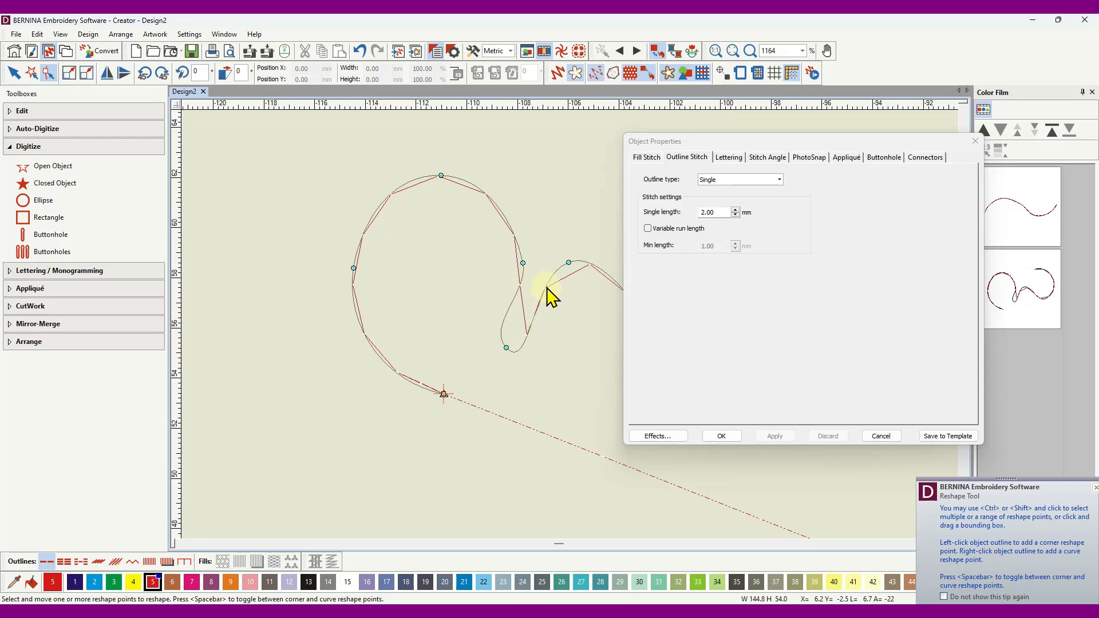
click(648, 228)
click(774, 436)
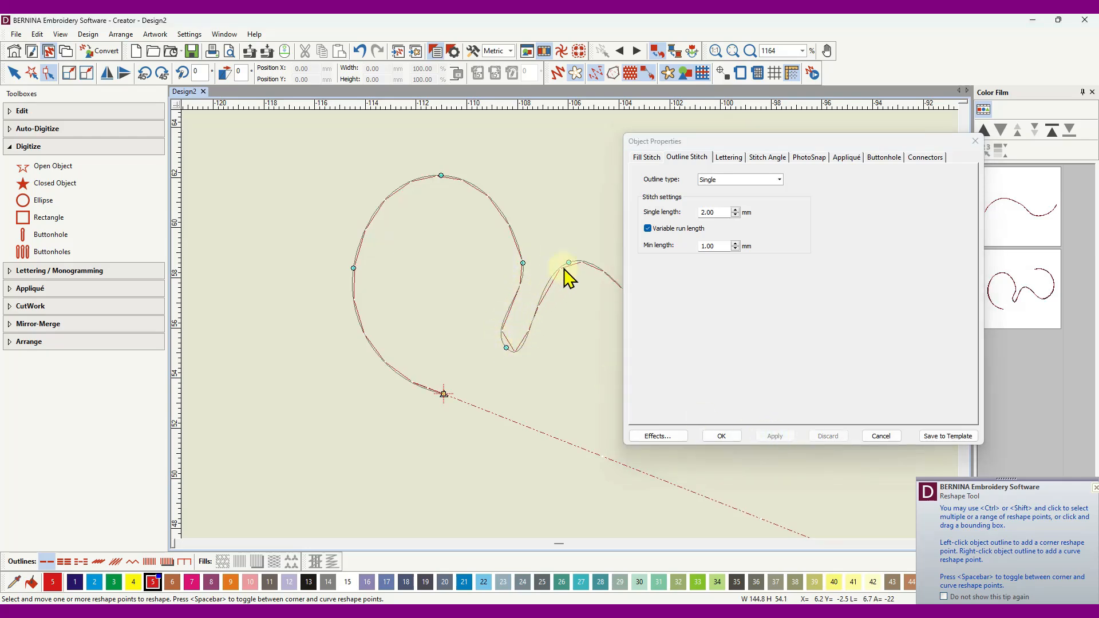
click(506, 348)
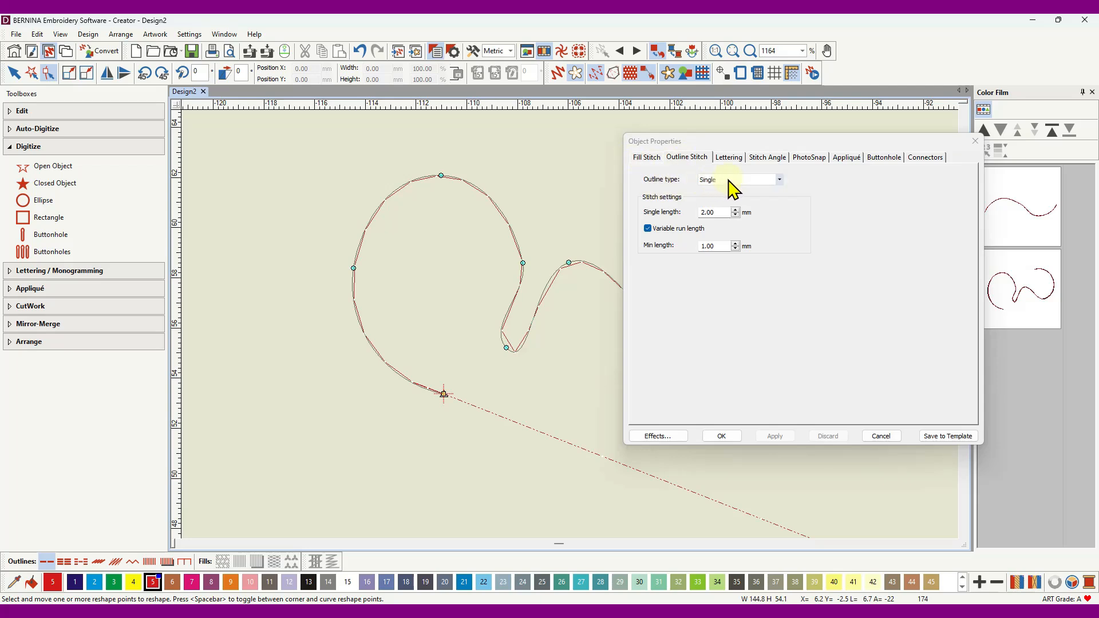
Change the small curve's outline type to Triple and apply it.
click(779, 180)
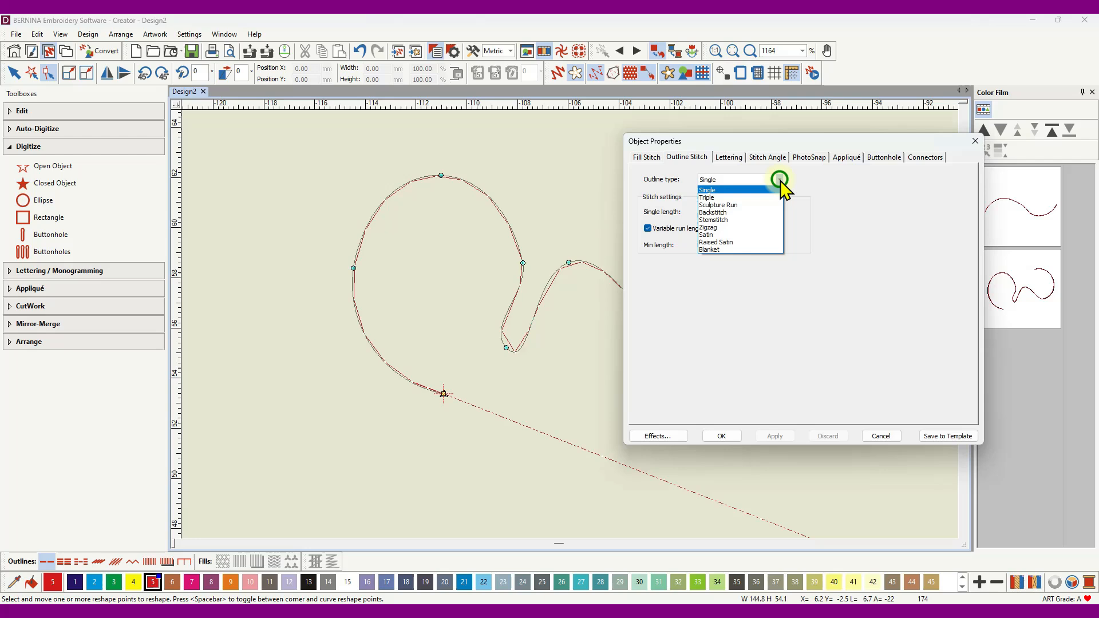
click(709, 198)
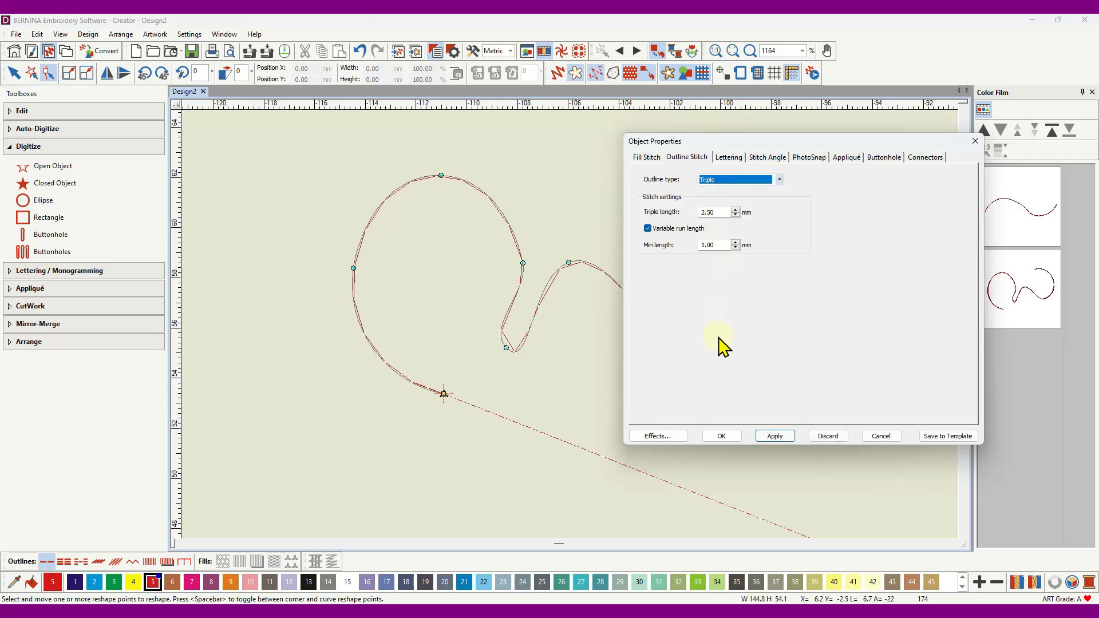
click(773, 437)
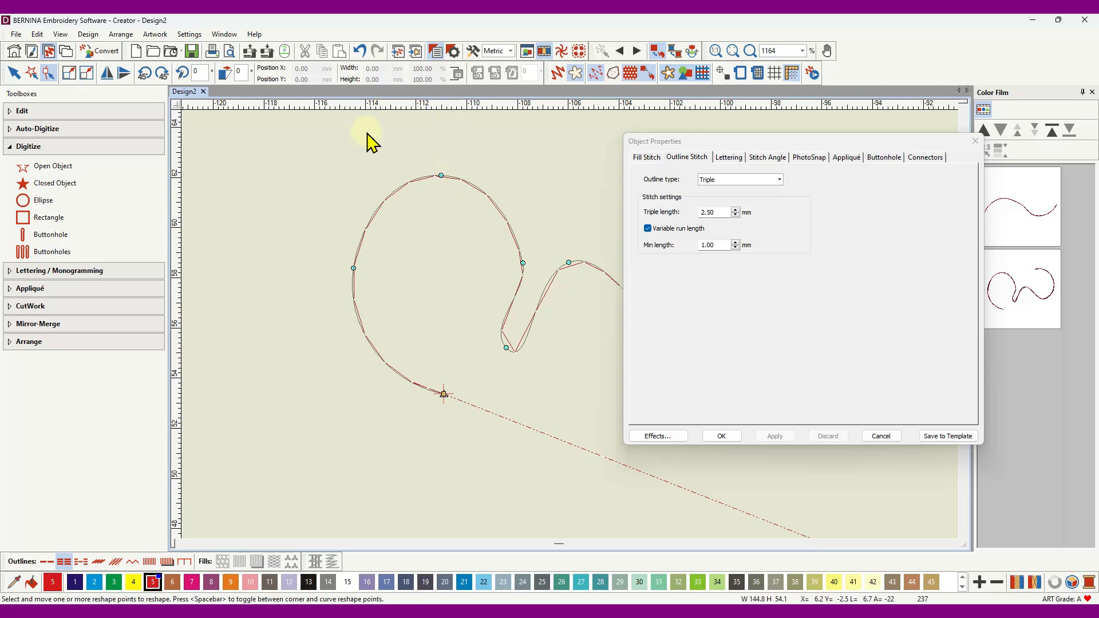
Preview the triple outline in Artistic View and return to the plain stitch view with the curve's reshape nodes shown.
click(14, 73)
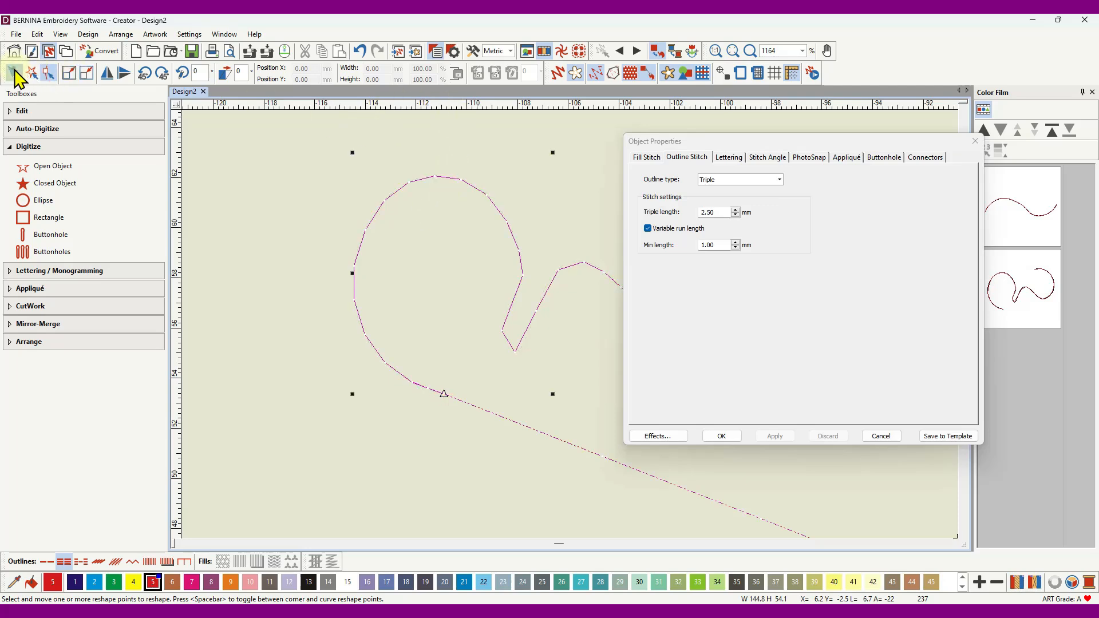
click(555, 74)
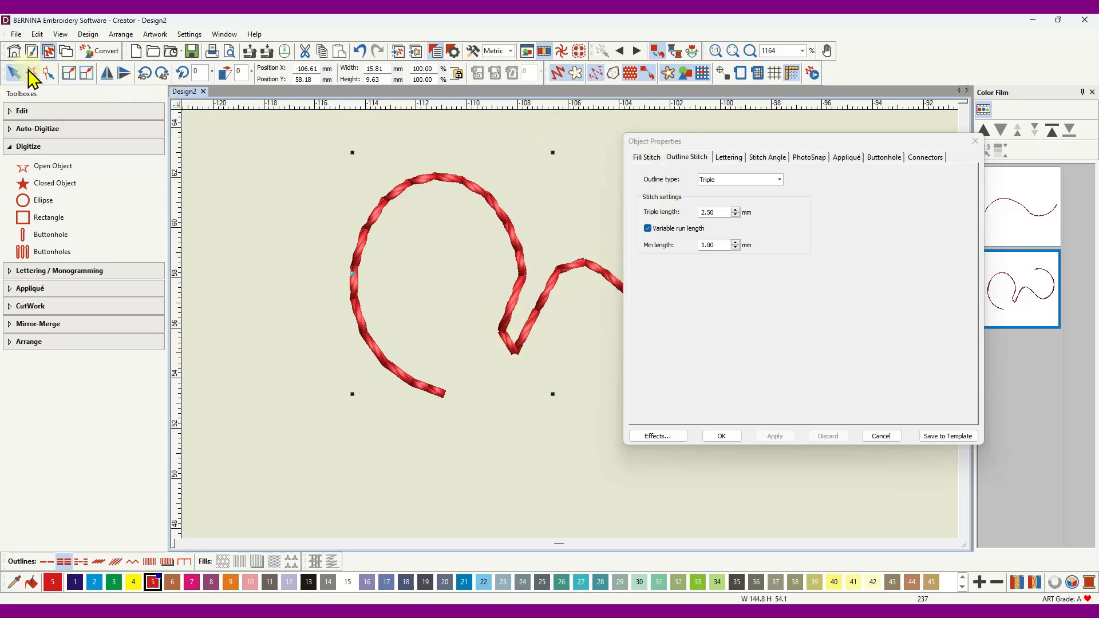
click(553, 72)
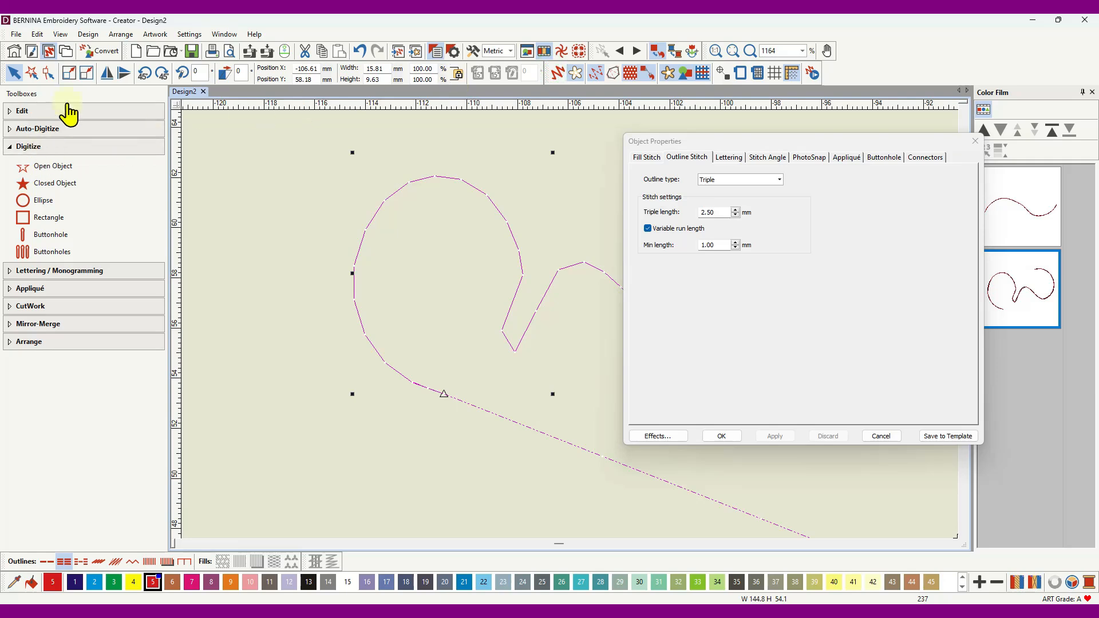
click(48, 73)
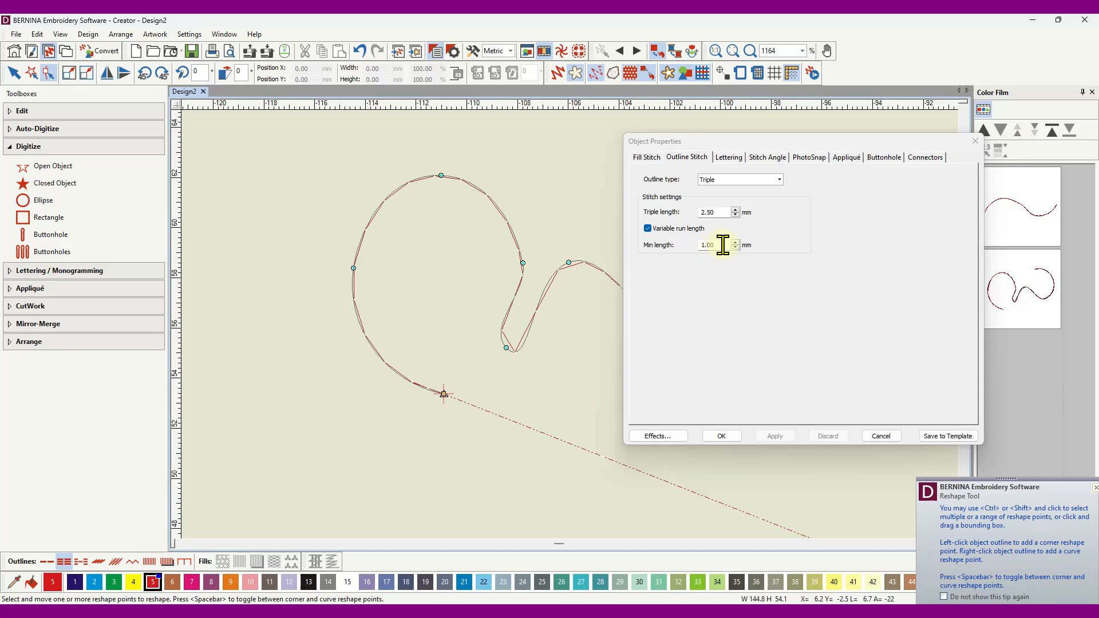
Compare the small curve's triple outline with variable run length turned off and applied, then turned back on and applied.
click(647, 229)
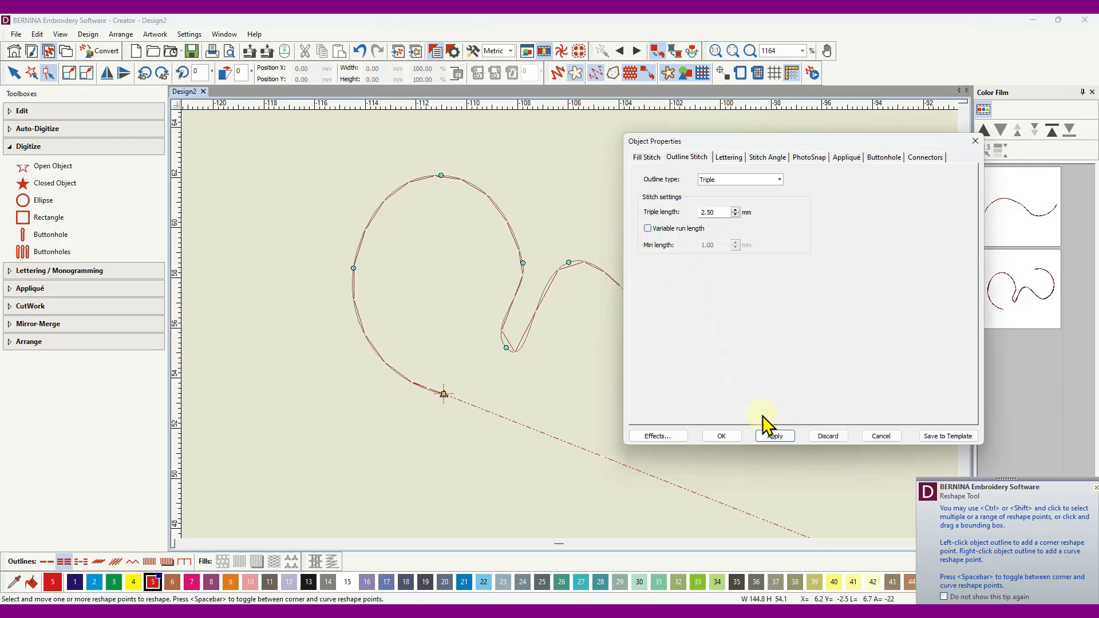
click(774, 437)
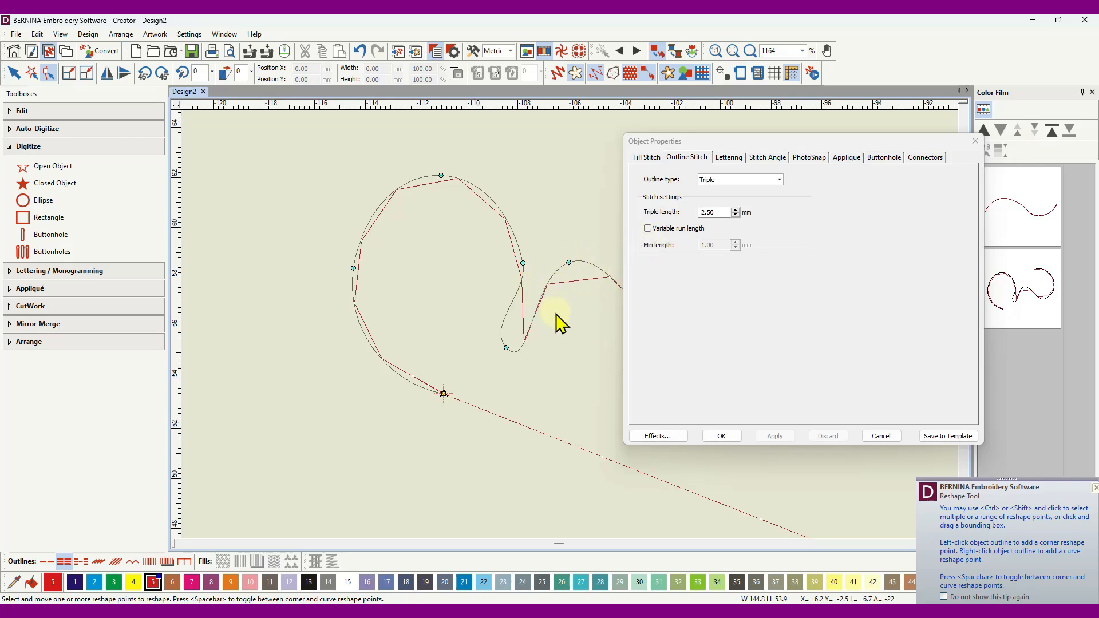
click(647, 228)
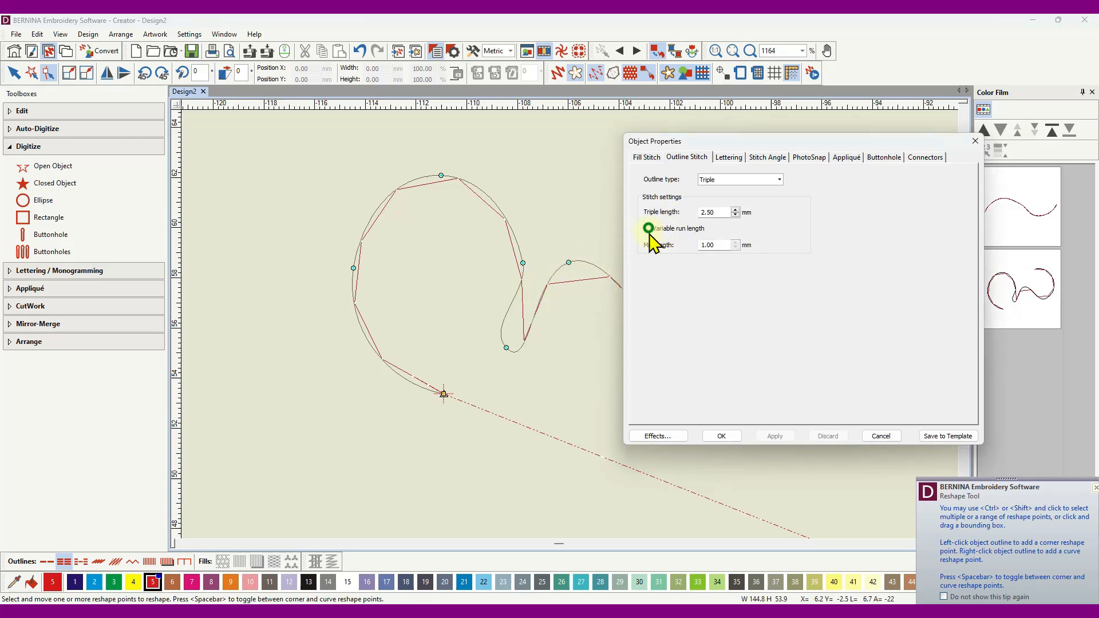
click(774, 436)
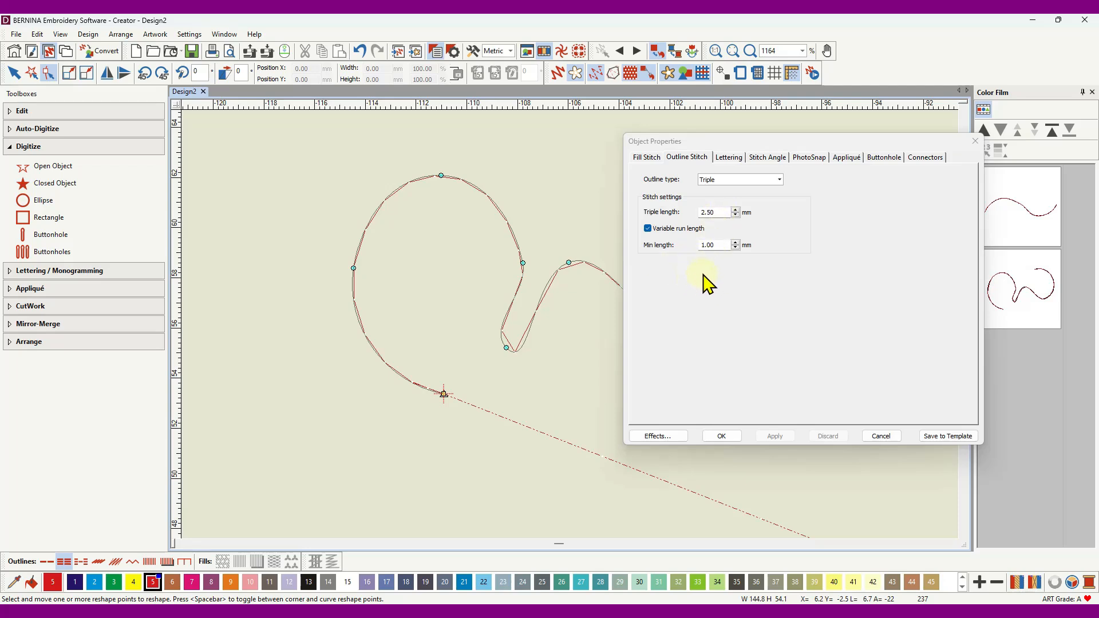
Change the small curve's outline type to Sculpture Run, apply it, and turn on and apply variable run length.
click(779, 179)
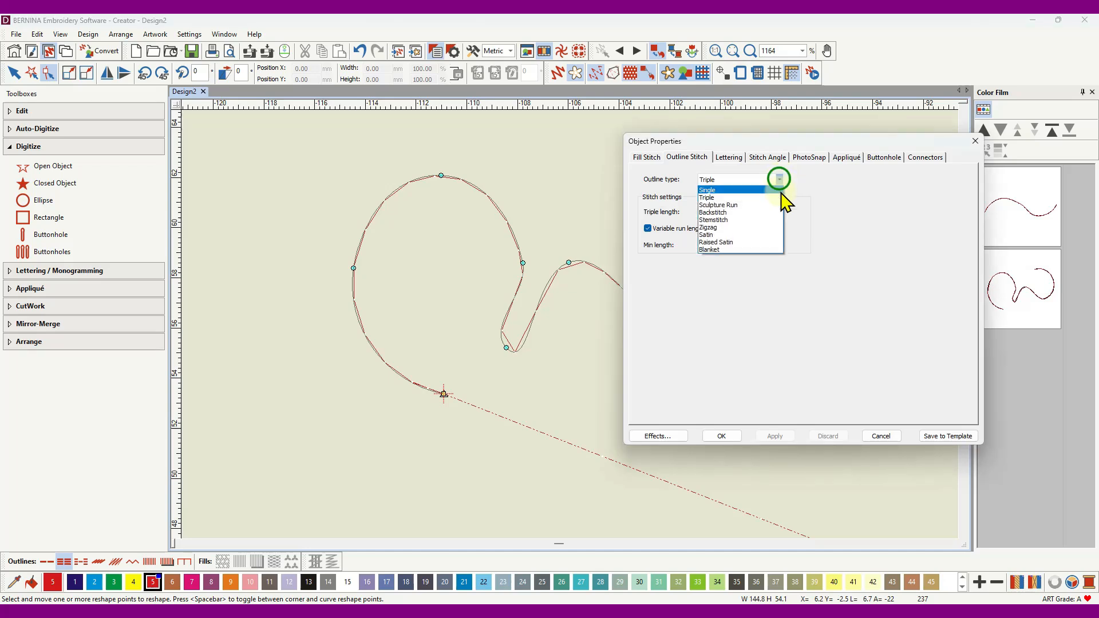
click(731, 207)
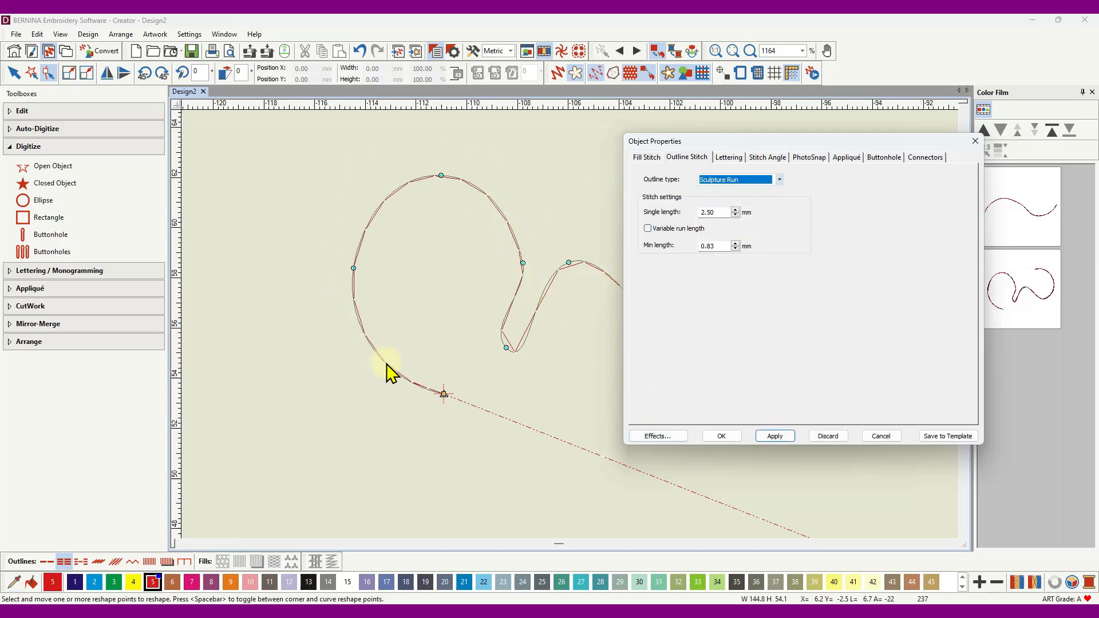
click(767, 438)
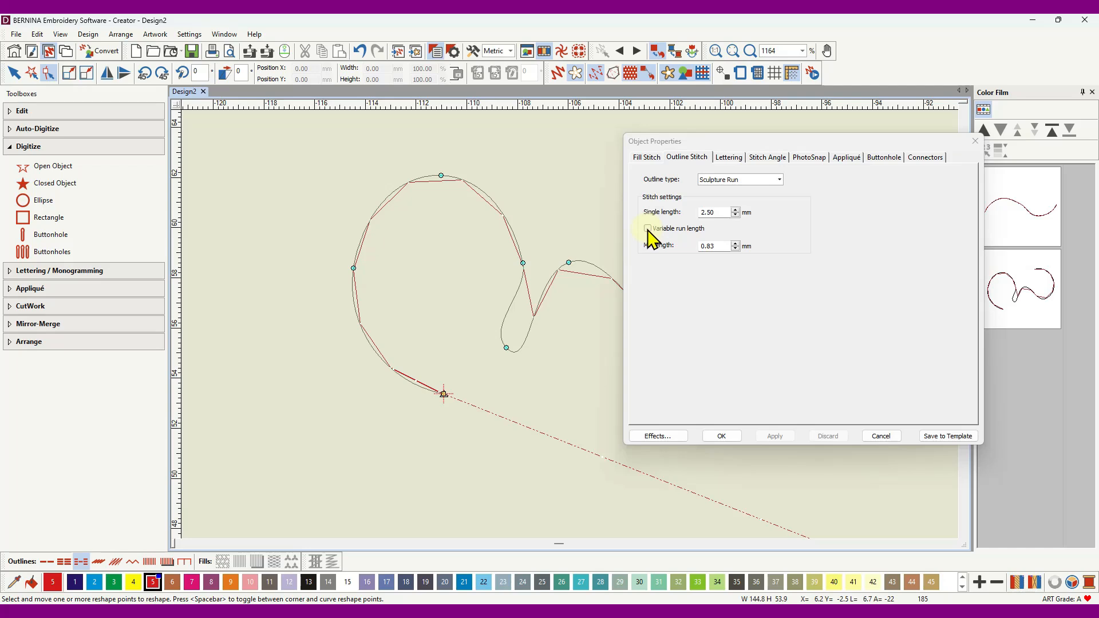
click(648, 229)
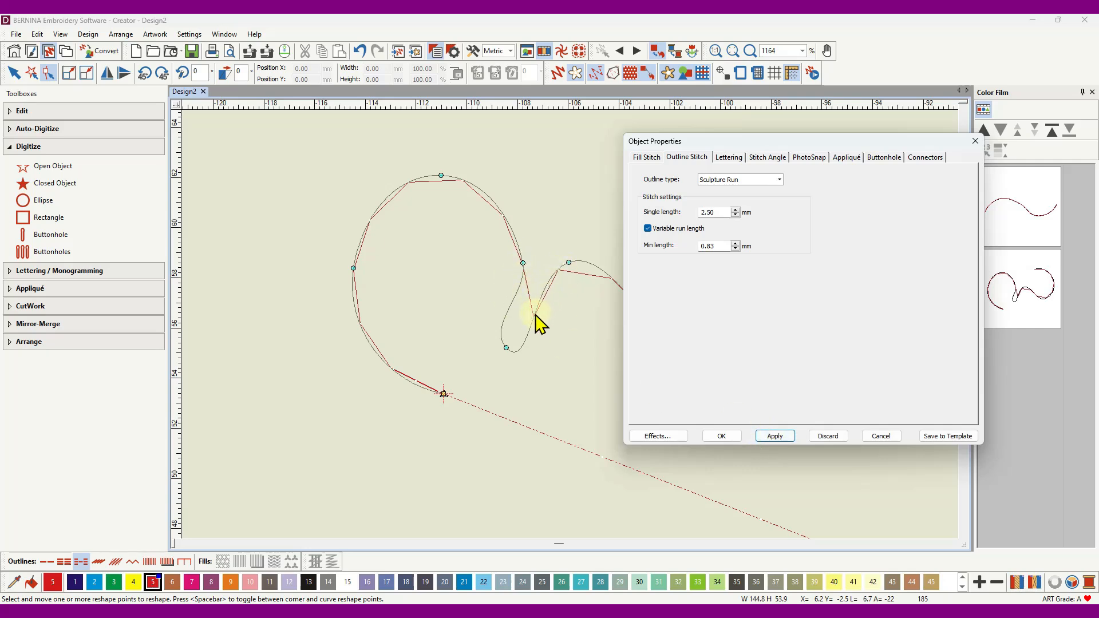
click(775, 437)
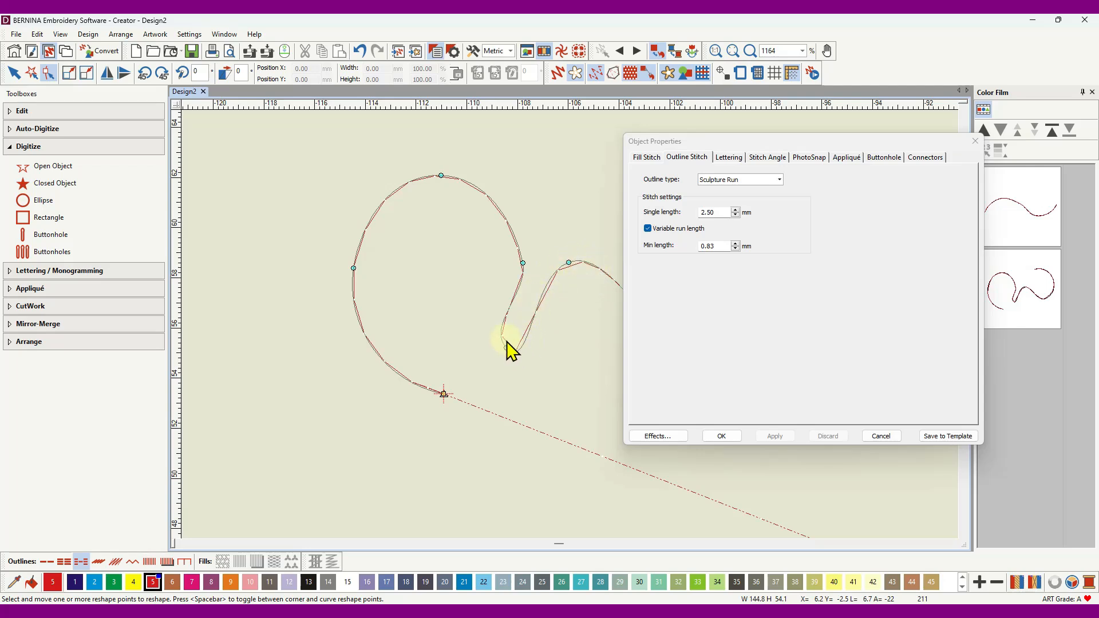
Preview the small curve's Sculpture Run outline in Artistic View, up close and alongside the large curve.
click(557, 73)
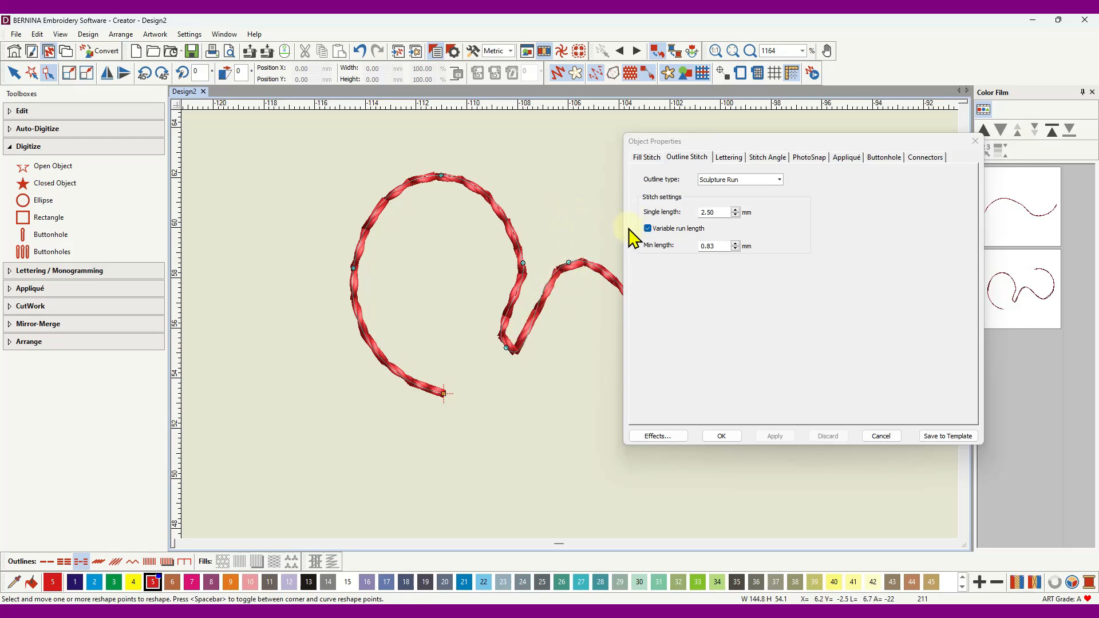
click(648, 228)
scroll(569, 332, down, 8)
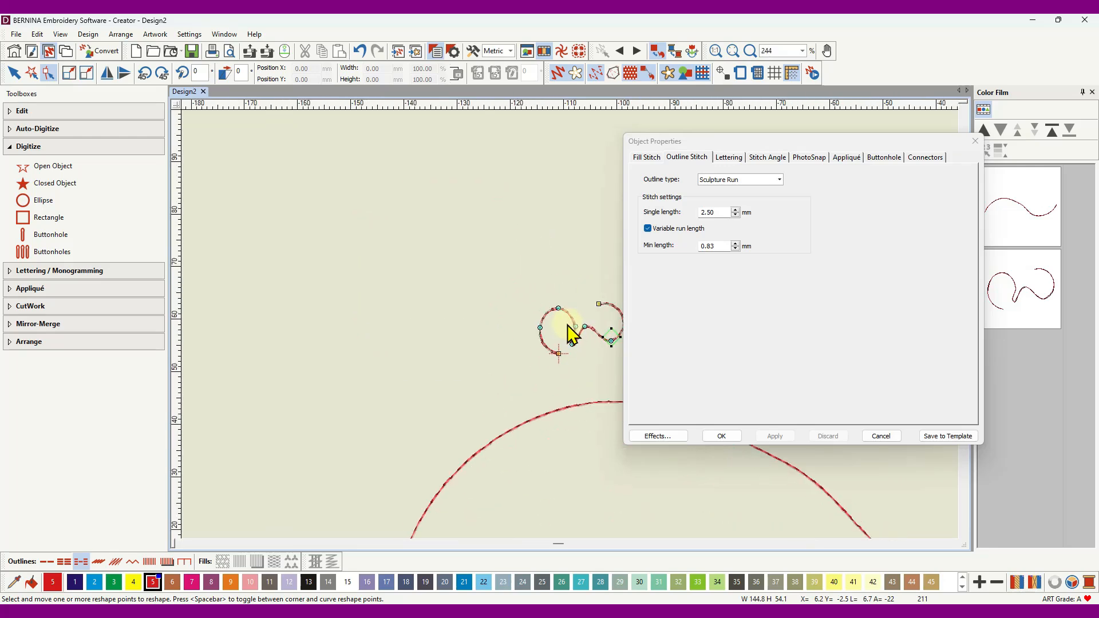
scroll(569, 332, down, 5)
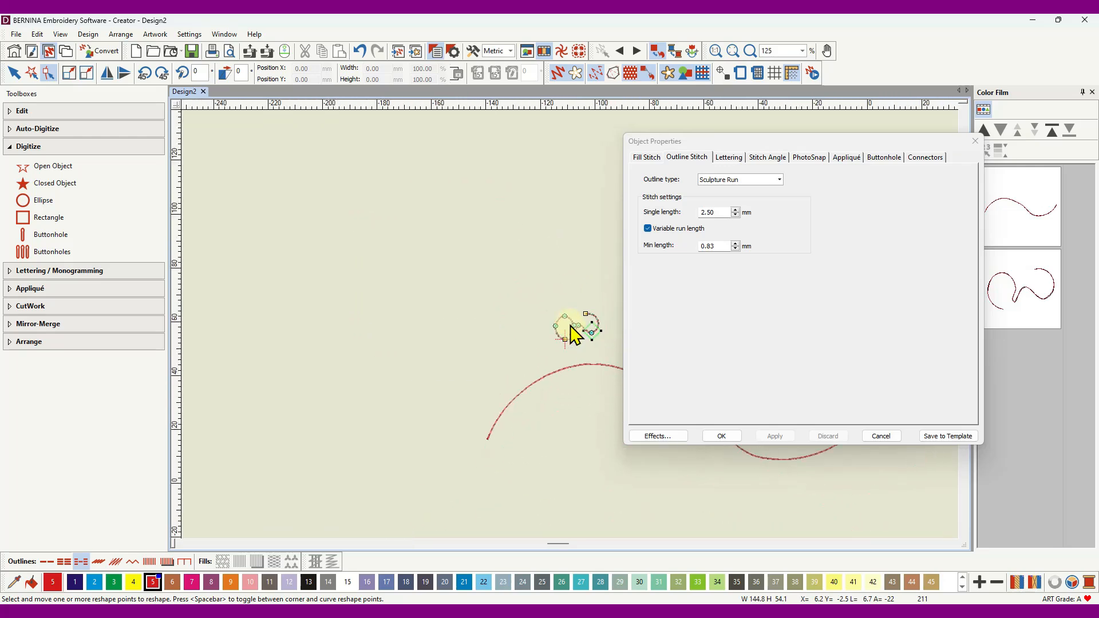
Select the large curve, change its outline type to Sculpture Run with a 2.50 mm single length, and apply it.
click(577, 358)
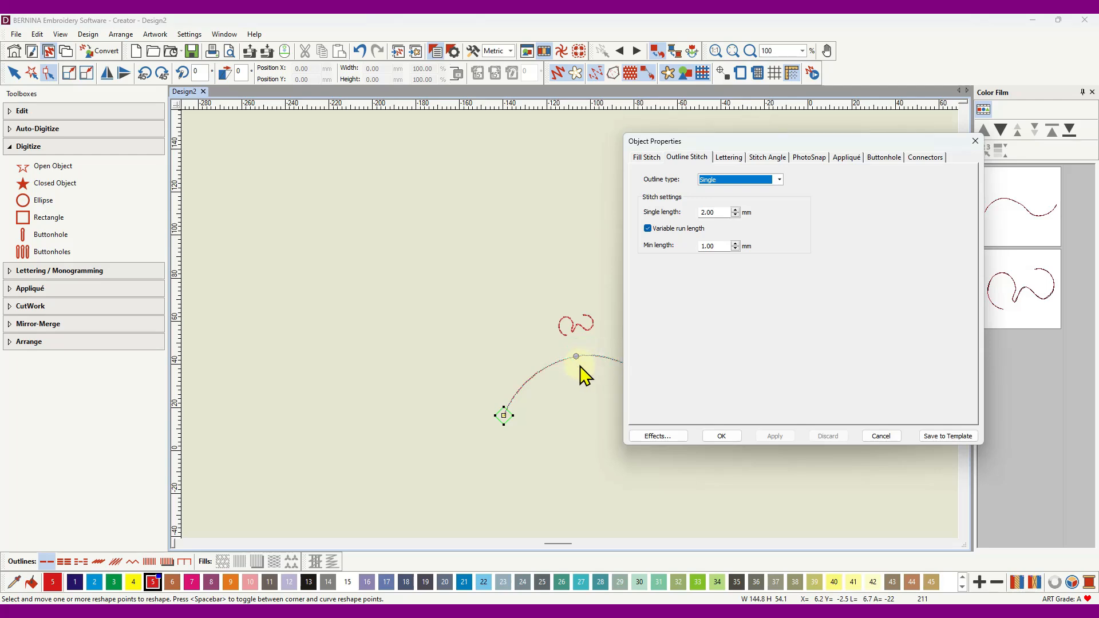
scroll(567, 326, up, 12)
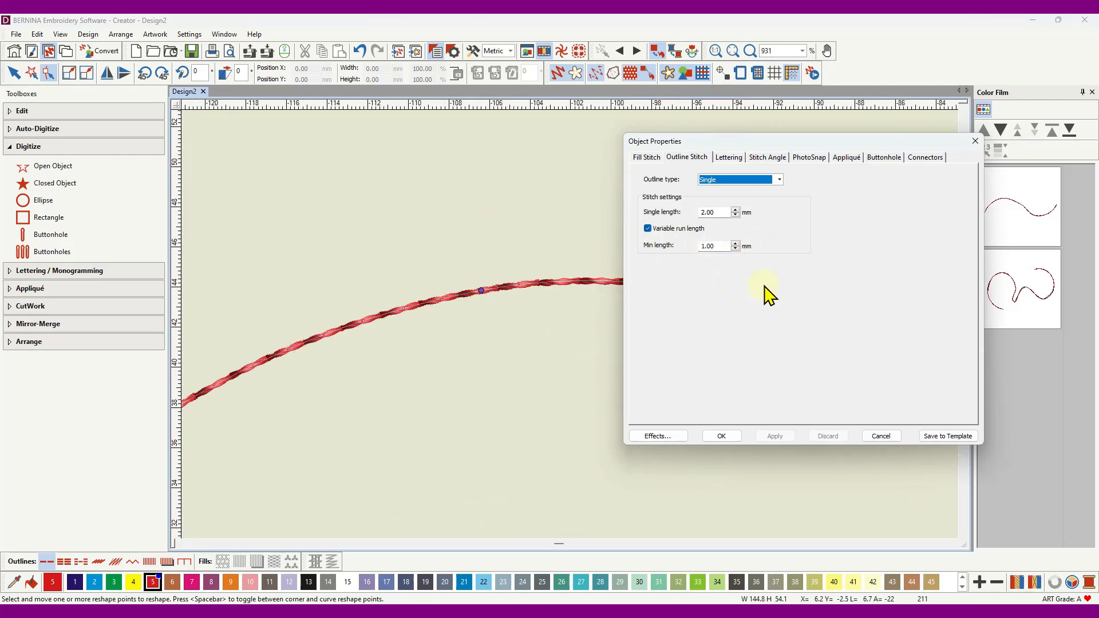
click(779, 180)
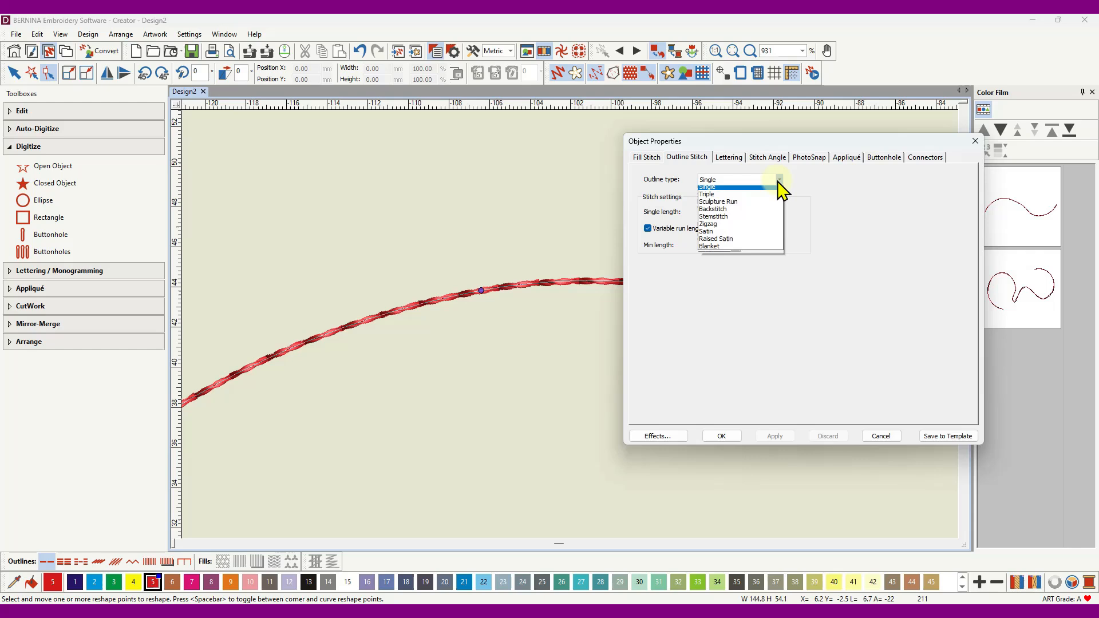
click(727, 208)
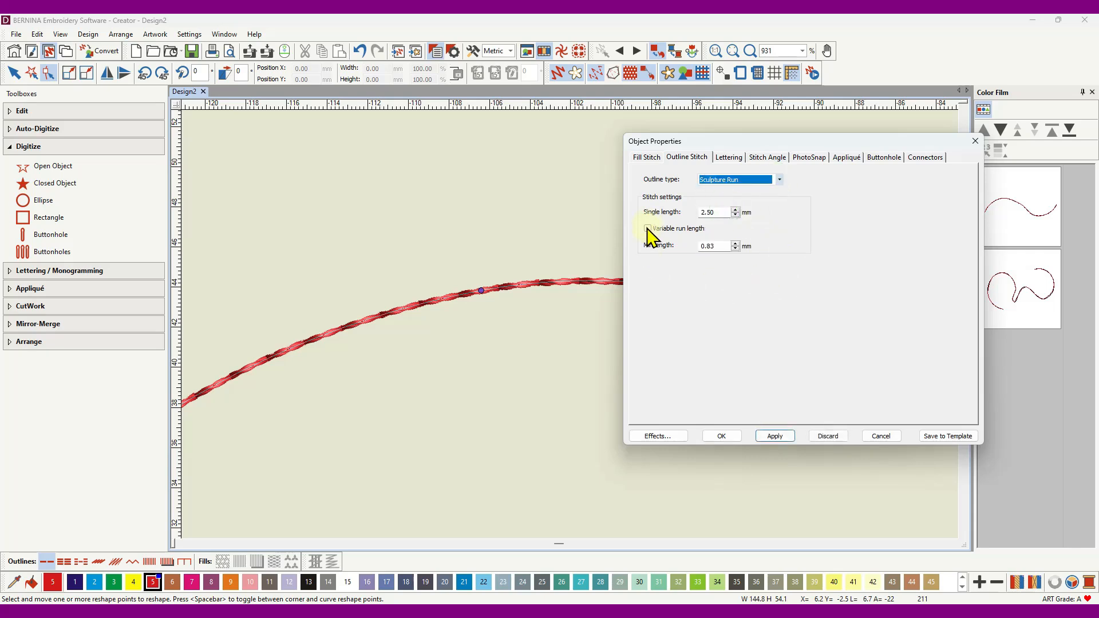
click(773, 438)
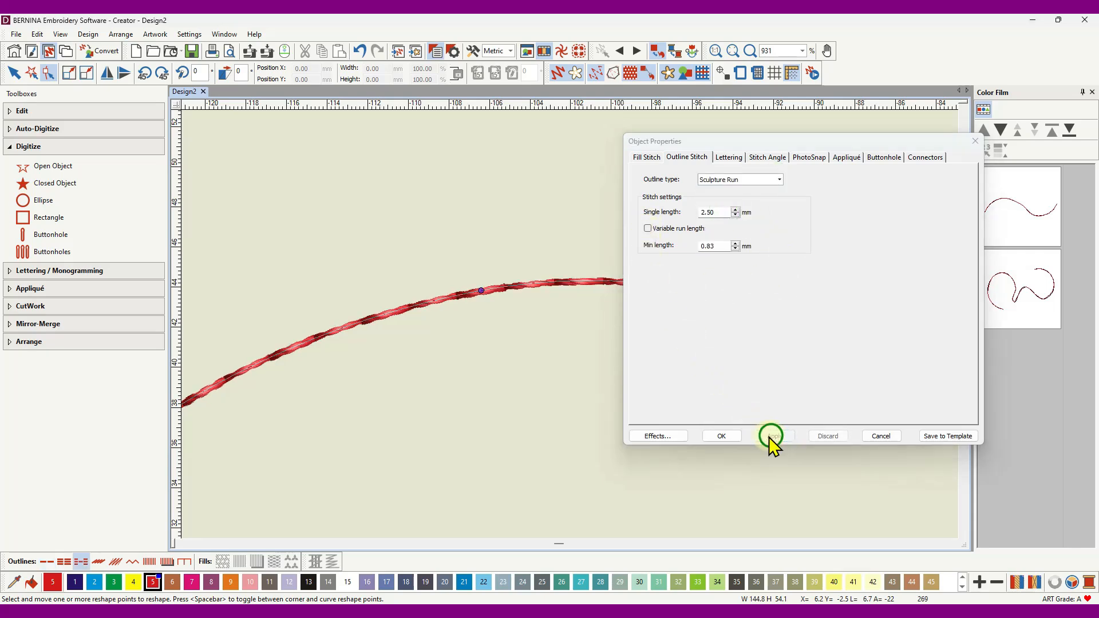
Leave reshape mode with the large curve selected as an object, inspect its stitches, and turn off Artistic View.
scroll(569, 331, down, 2)
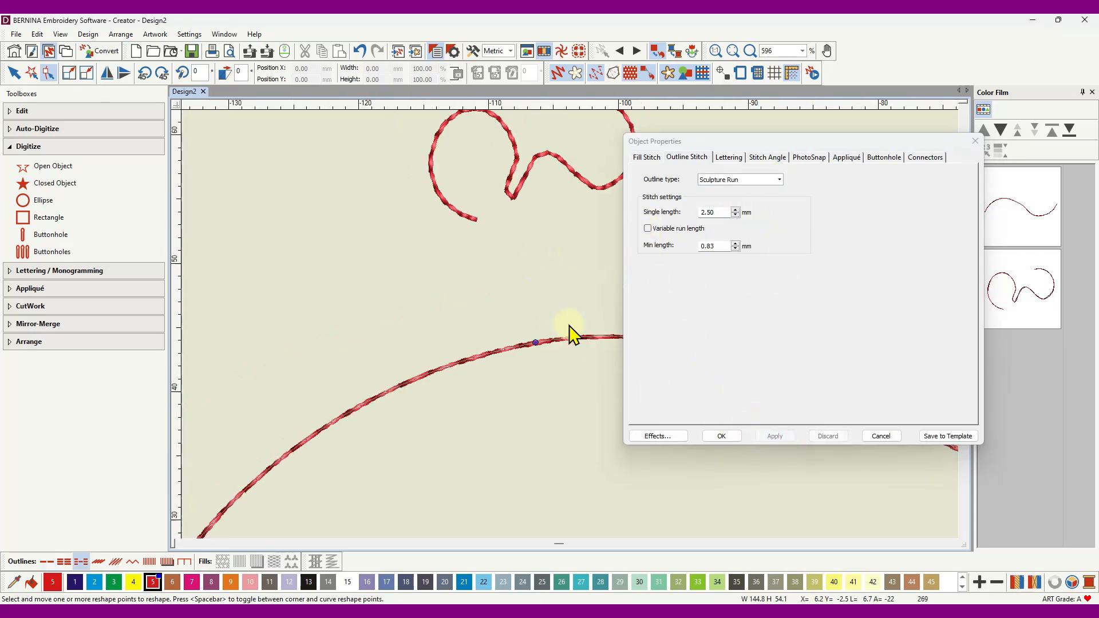
click(15, 74)
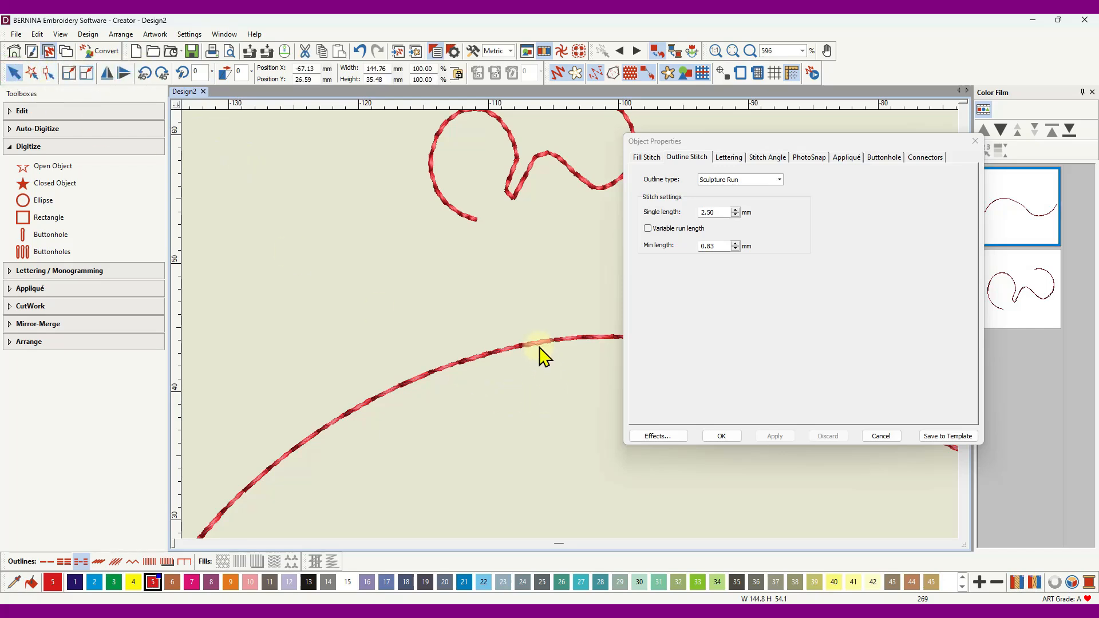
scroll(534, 359, up, 3)
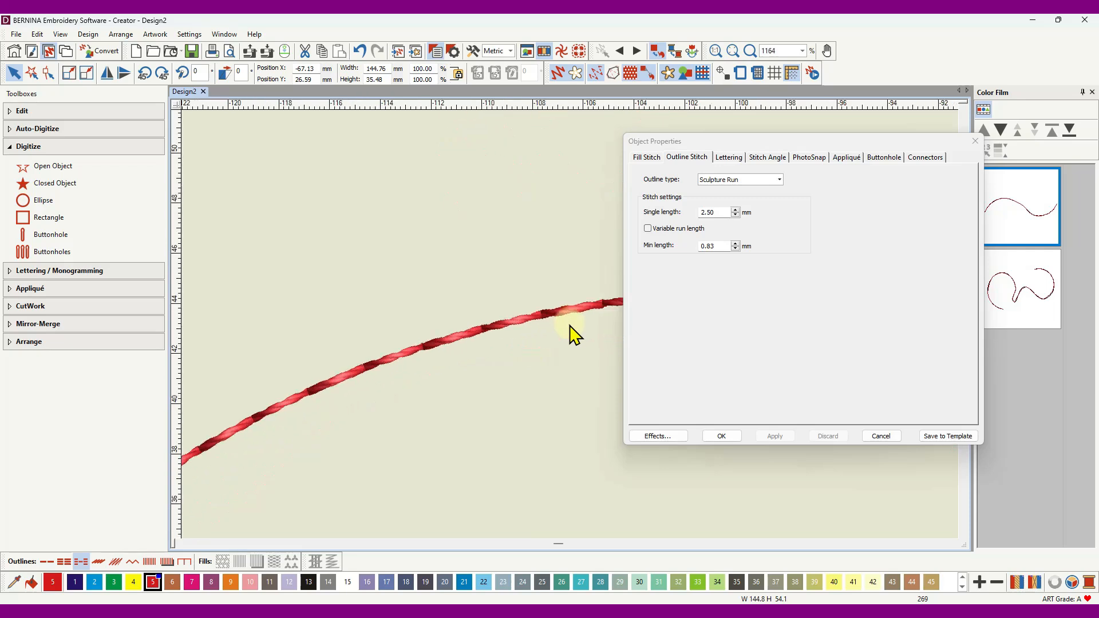
click(557, 73)
scroll(572, 331, down, 4)
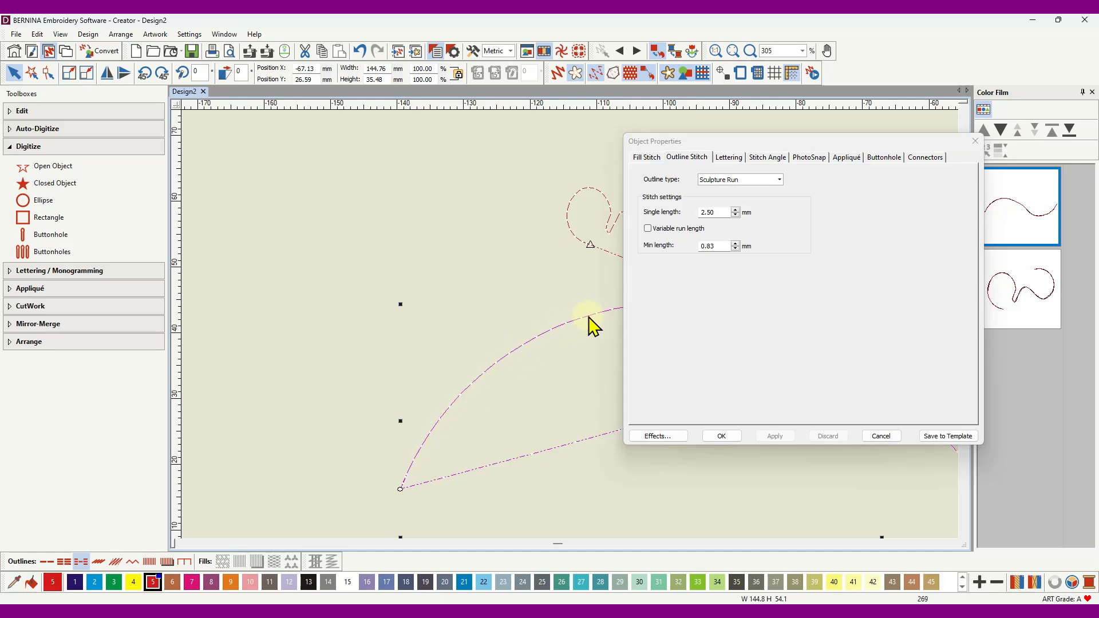
Move the Object Properties dialog off the large curve, and turn on and apply variable run length for that curve.
drag(810, 146, 1025, 192)
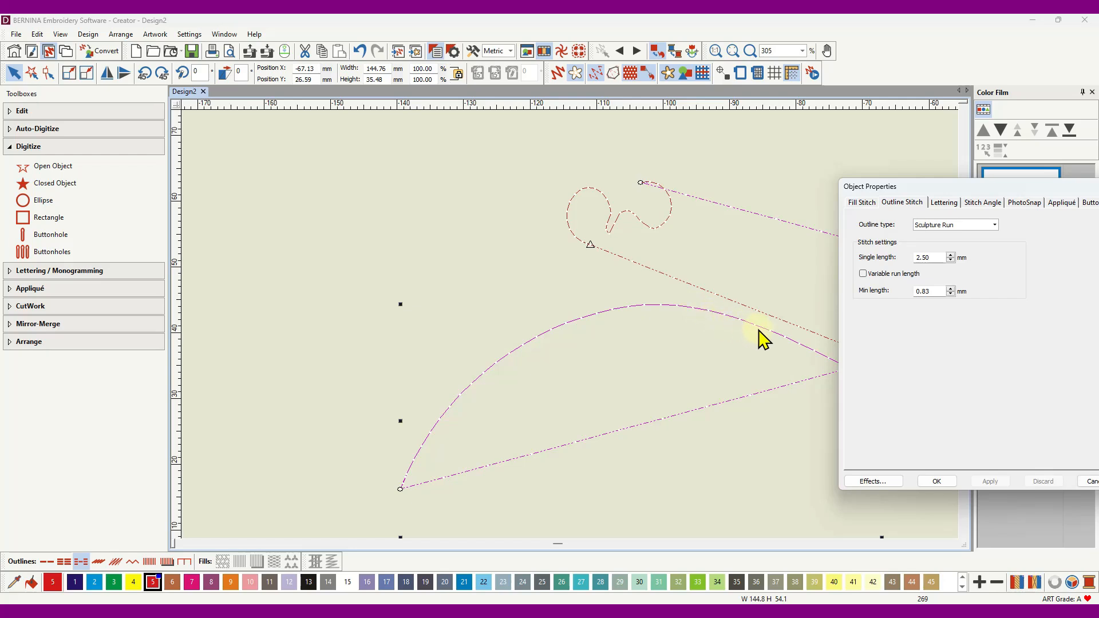
click(863, 274)
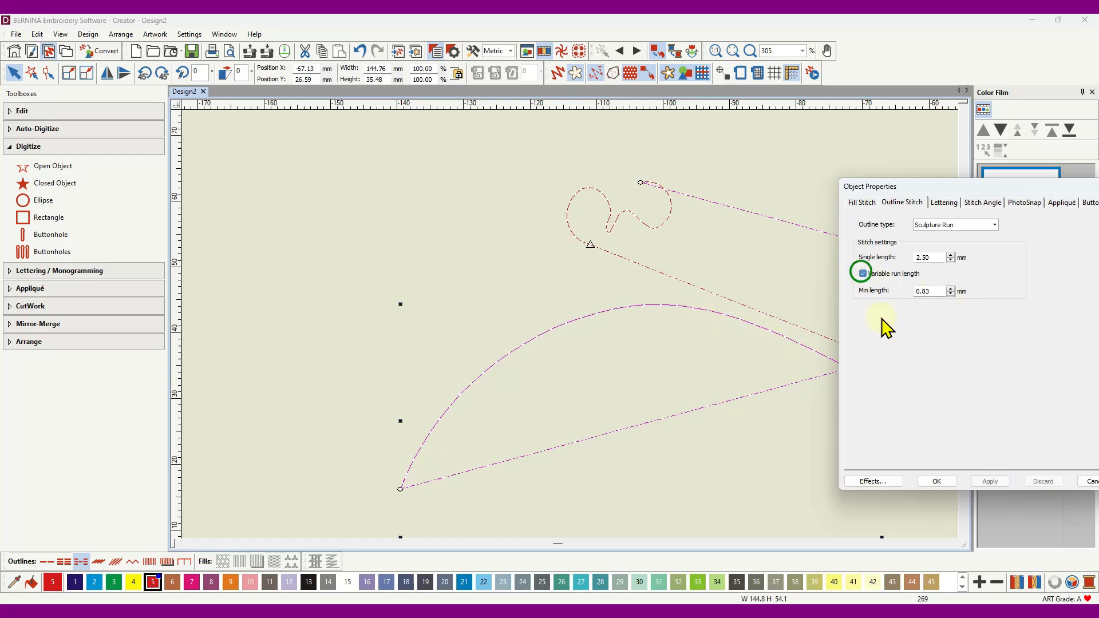
click(986, 482)
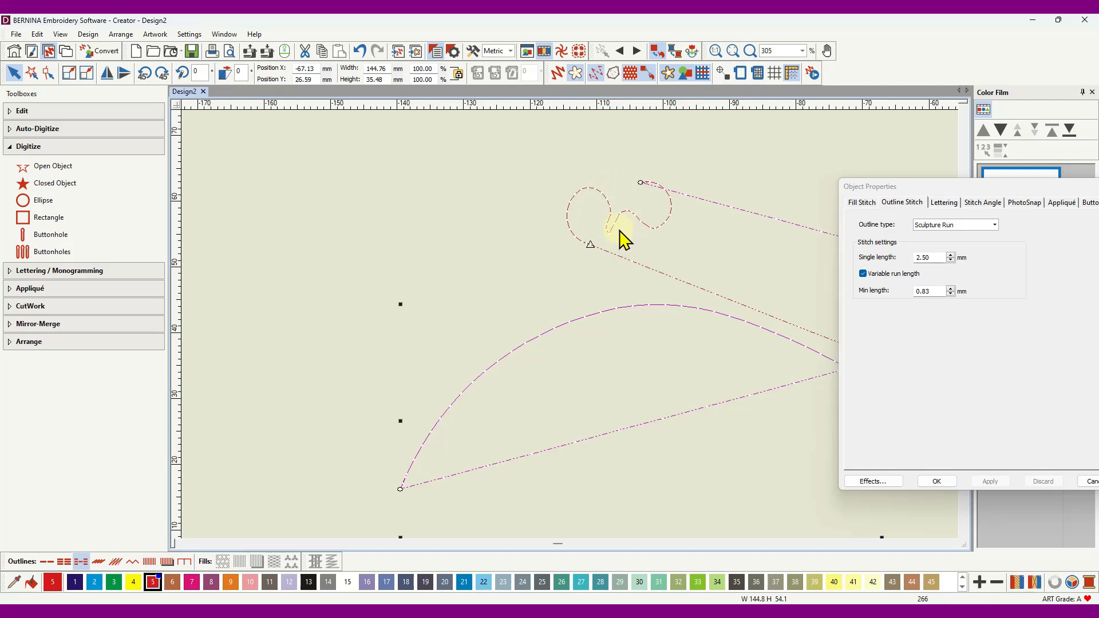
Move the small curve about 38 mm to the left and reposition the Object Properties dialog so the curve stays in view.
drag(955, 190, 793, 150)
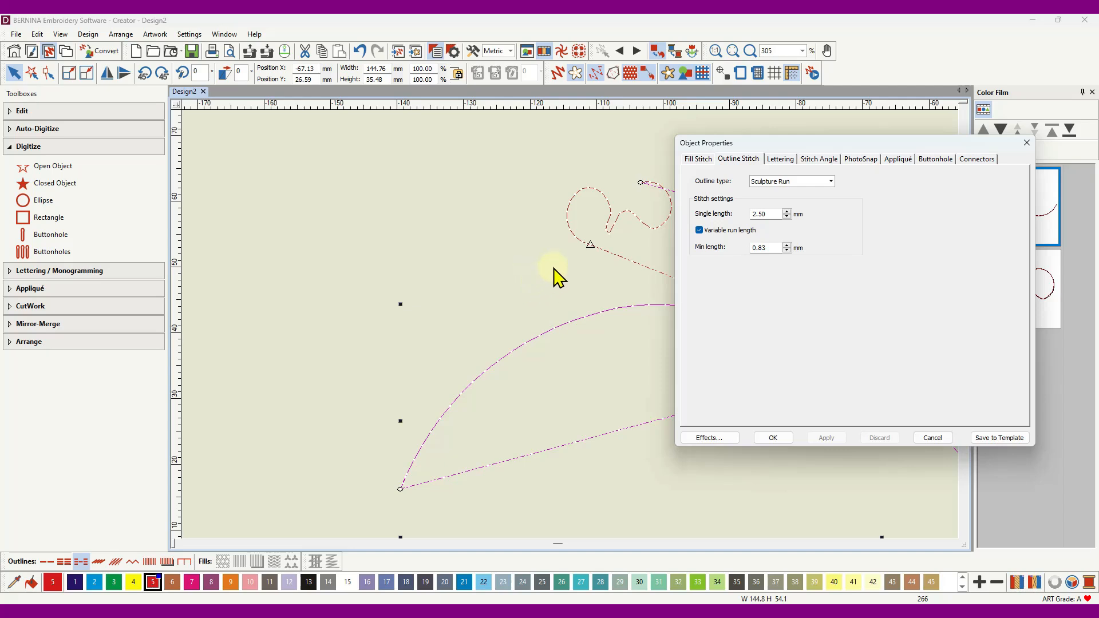
click(608, 218)
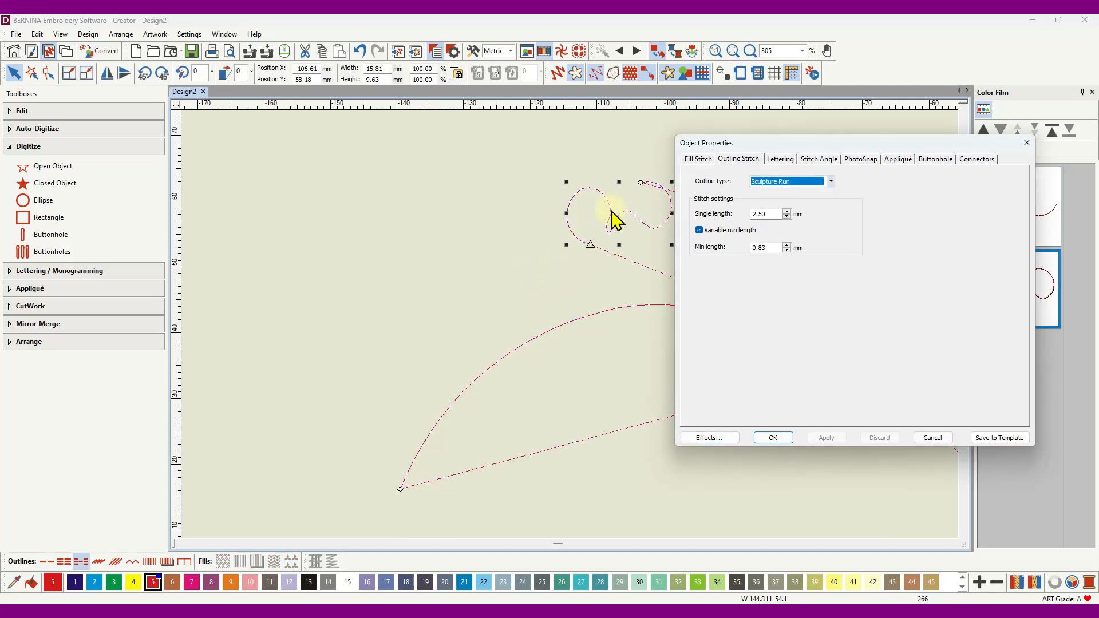
drag(538, 220, 355, 218)
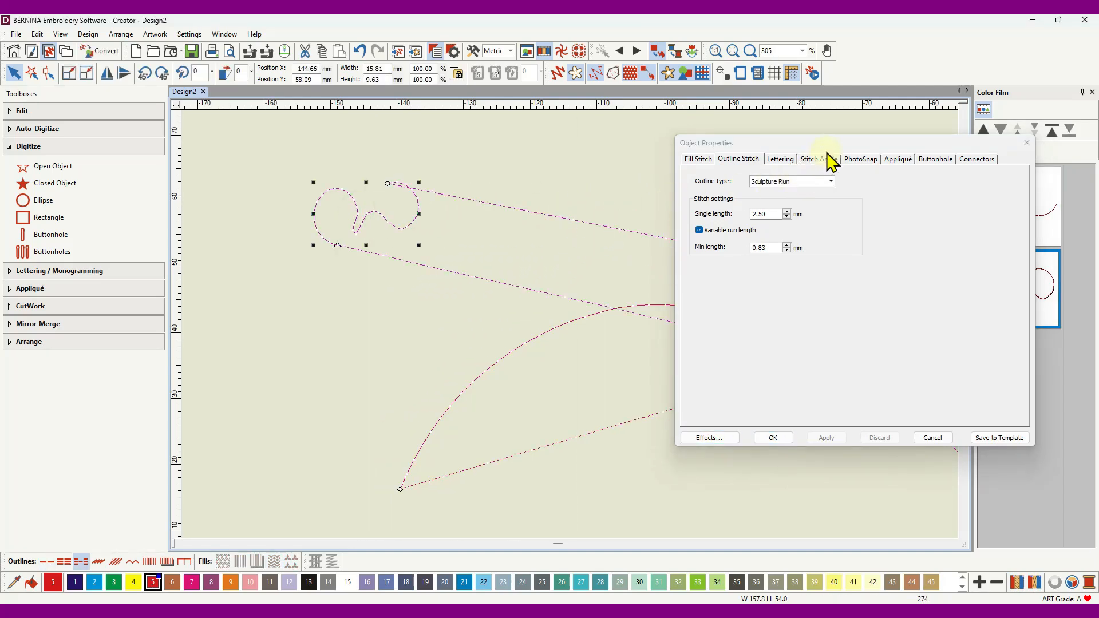
drag(833, 147, 628, 151)
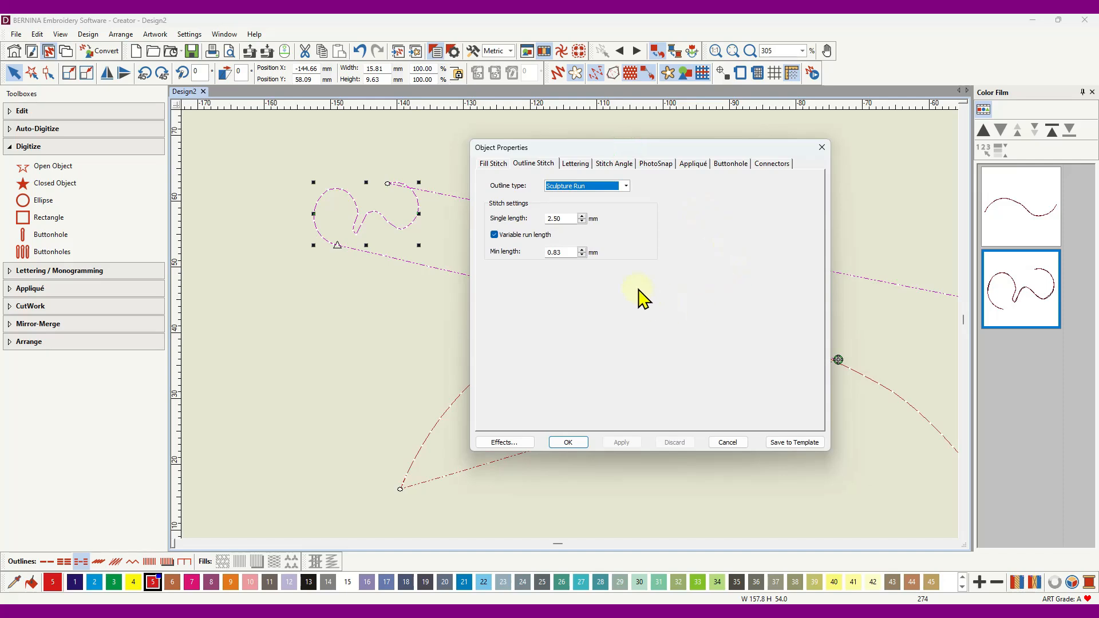
click(628, 185)
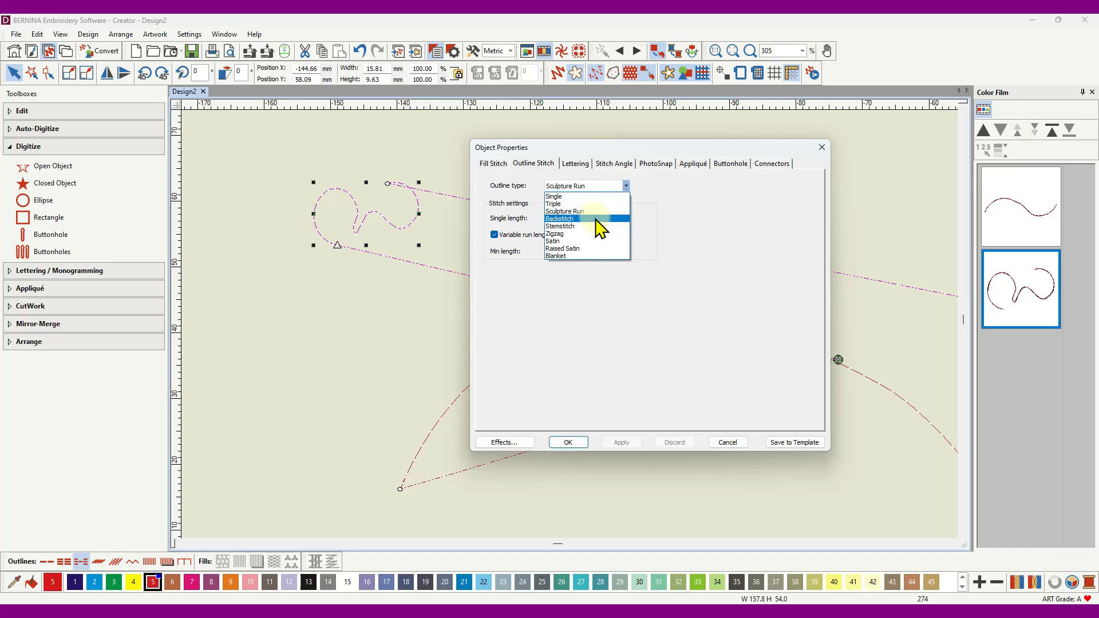
click(595, 219)
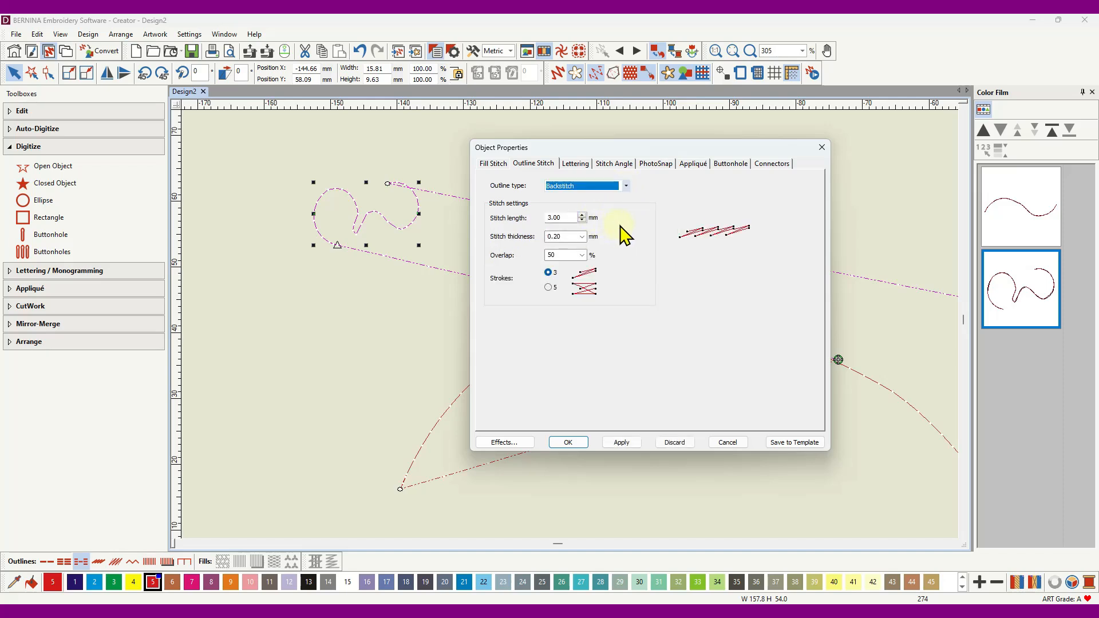
click(435, 428)
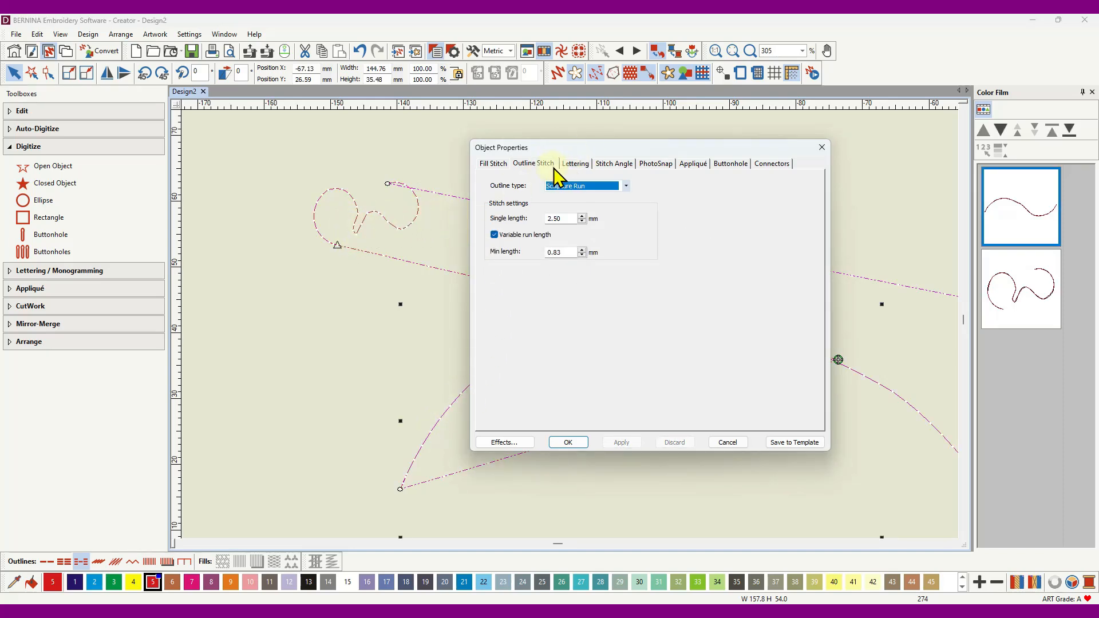
Select the small curve, change its outline type to Backstitch with 3.00 mm stitch length and 3 strokes, and apply it.
click(416, 221)
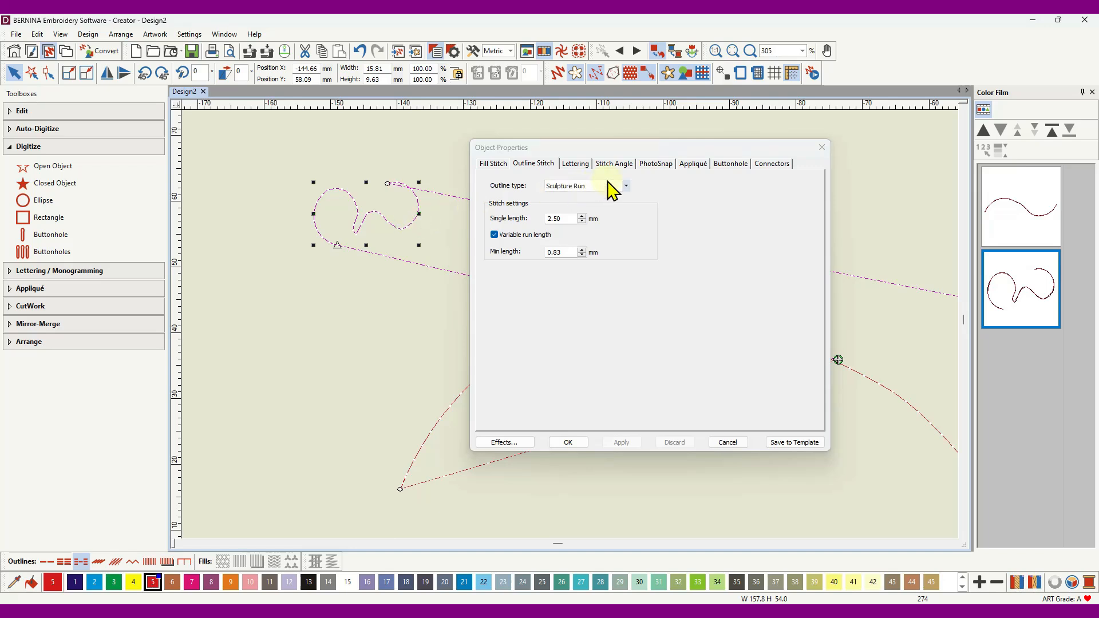
click(625, 186)
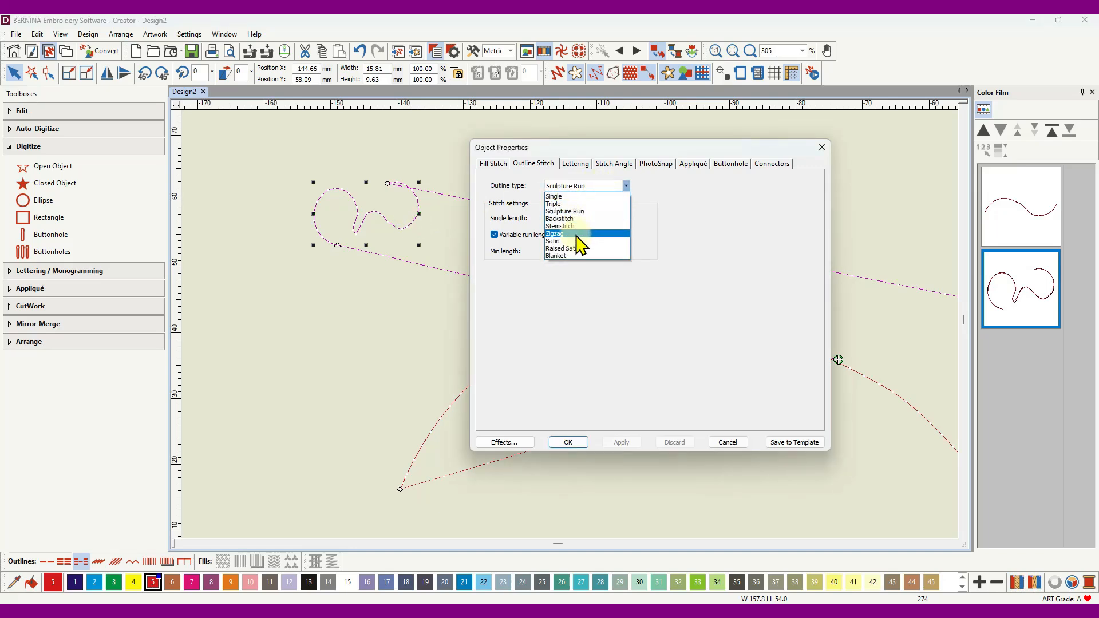
click(576, 219)
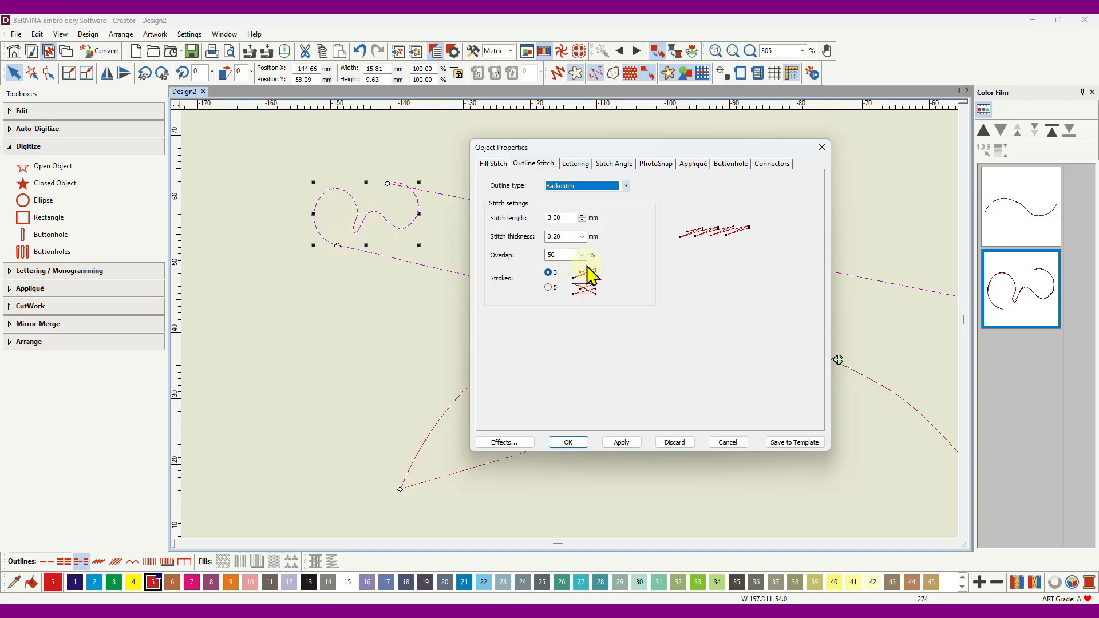
click(624, 442)
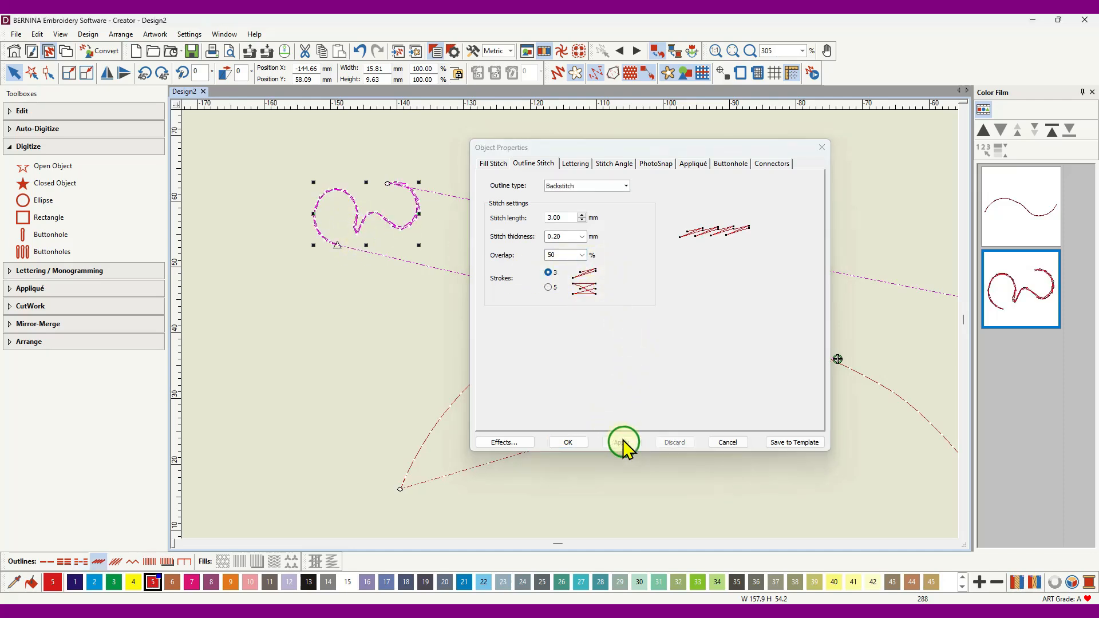
Turn on Artistic View and move the Object Properties dialog aside to examine the small curve's Backstitch stitches up close.
click(557, 73)
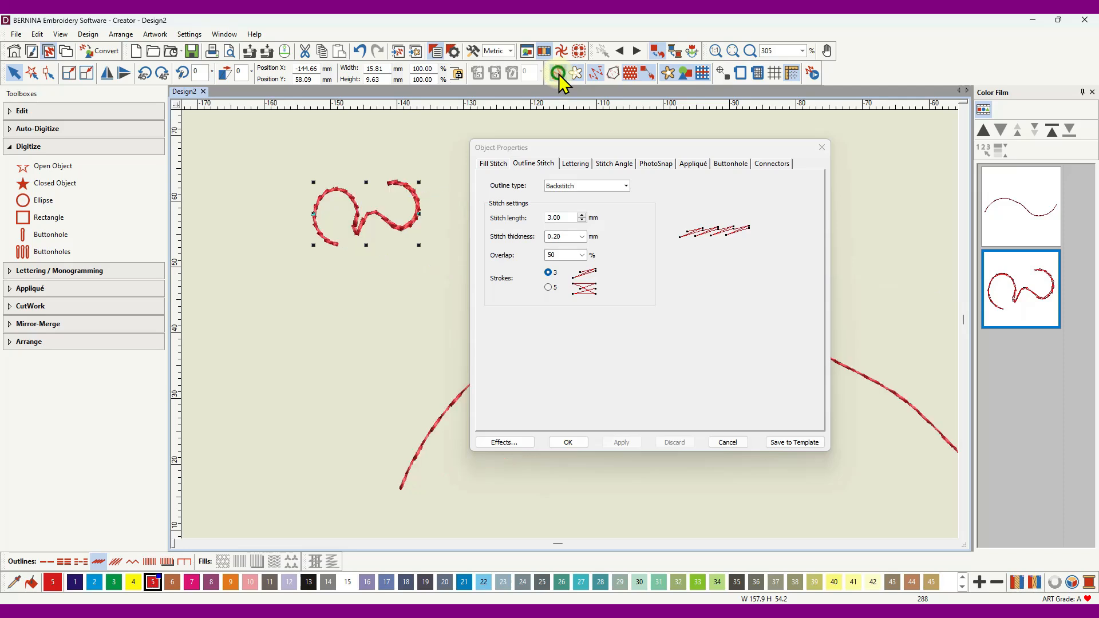
scroll(351, 231, up, 1)
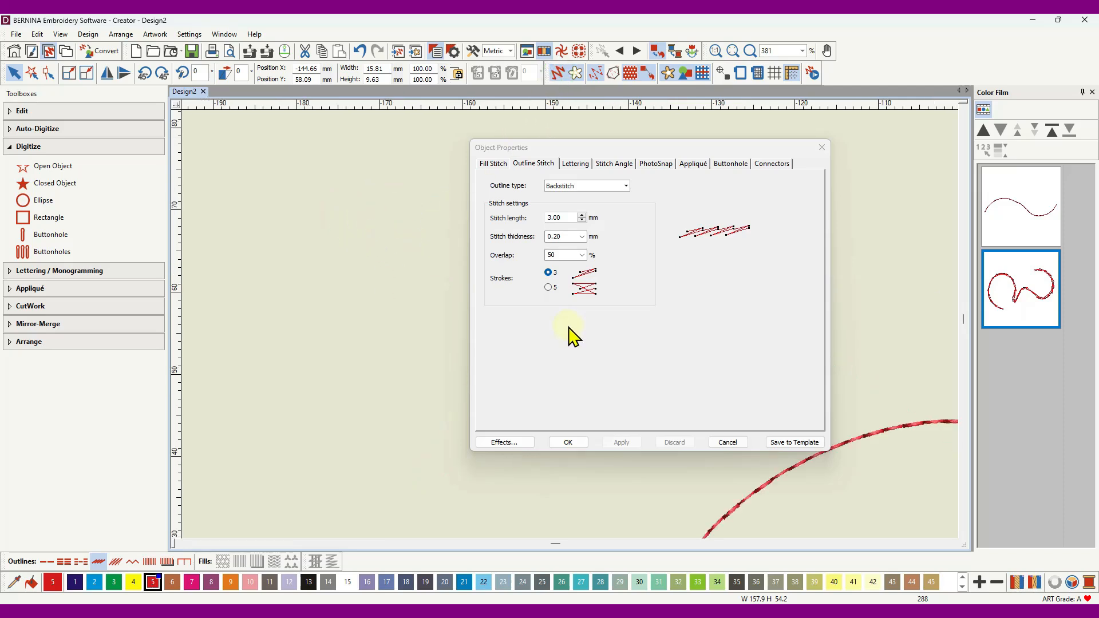
drag(743, 150, 940, 168)
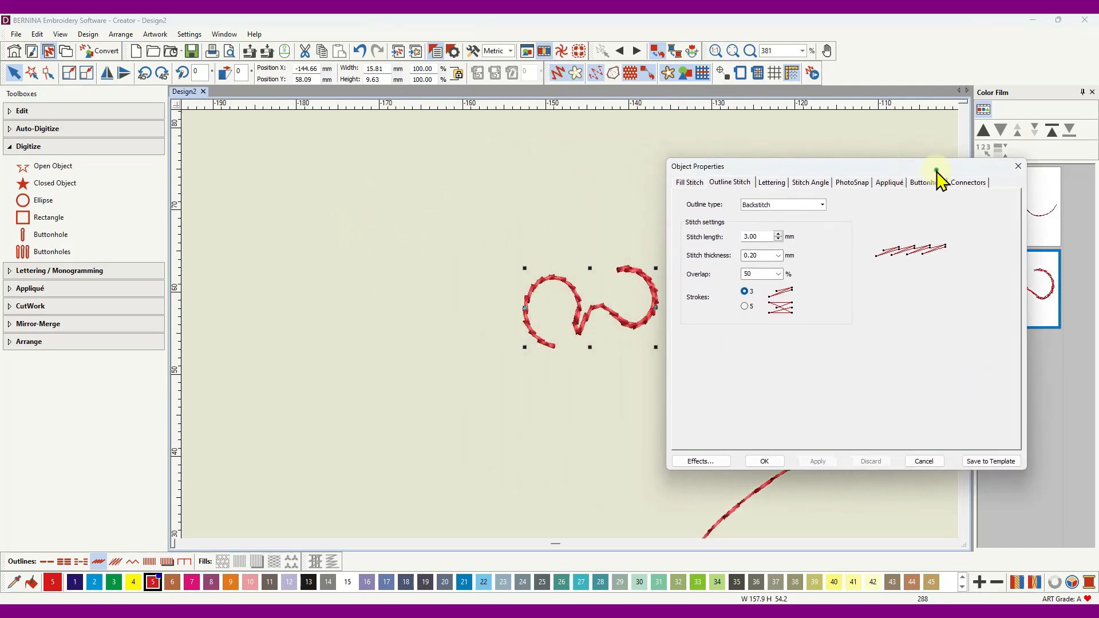
scroll(590, 318, up, 2)
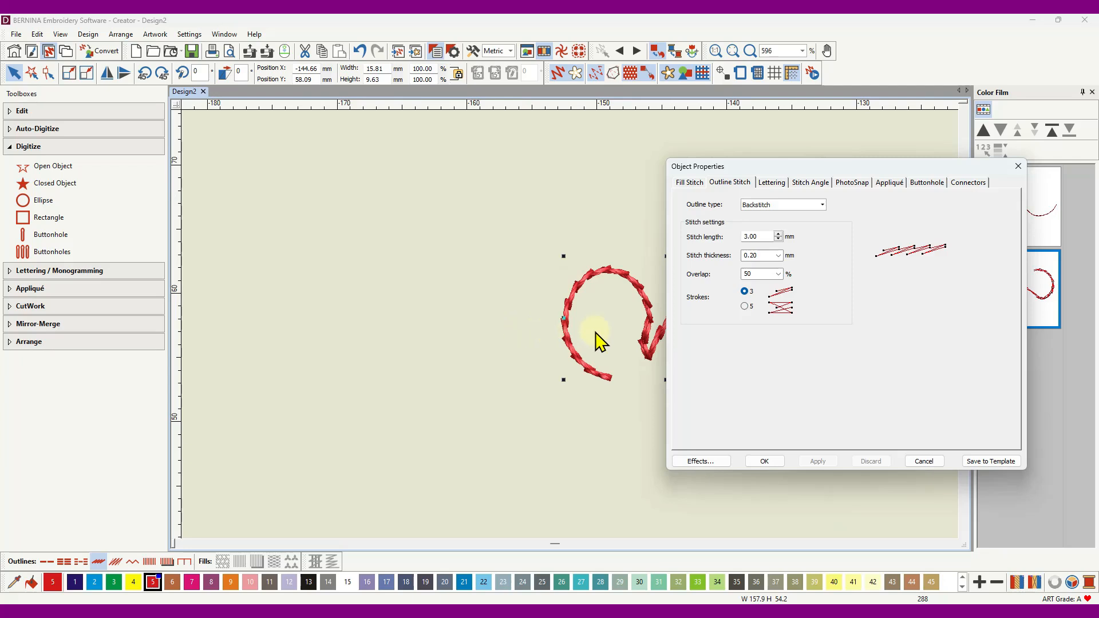
scroll(649, 342, up, 2)
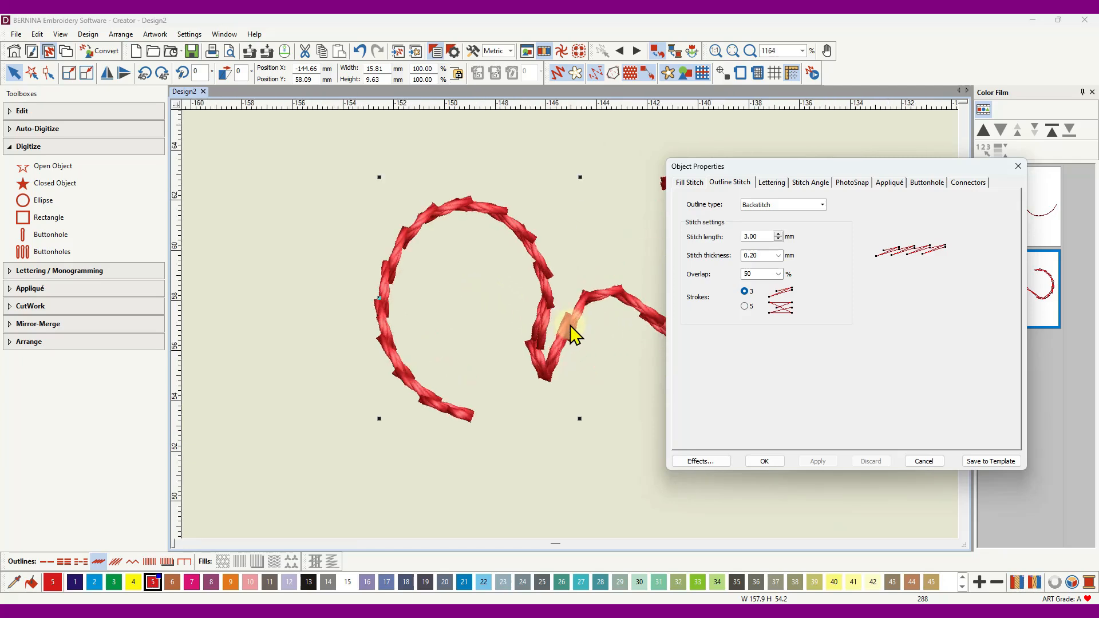
scroll(571, 325, up, 2)
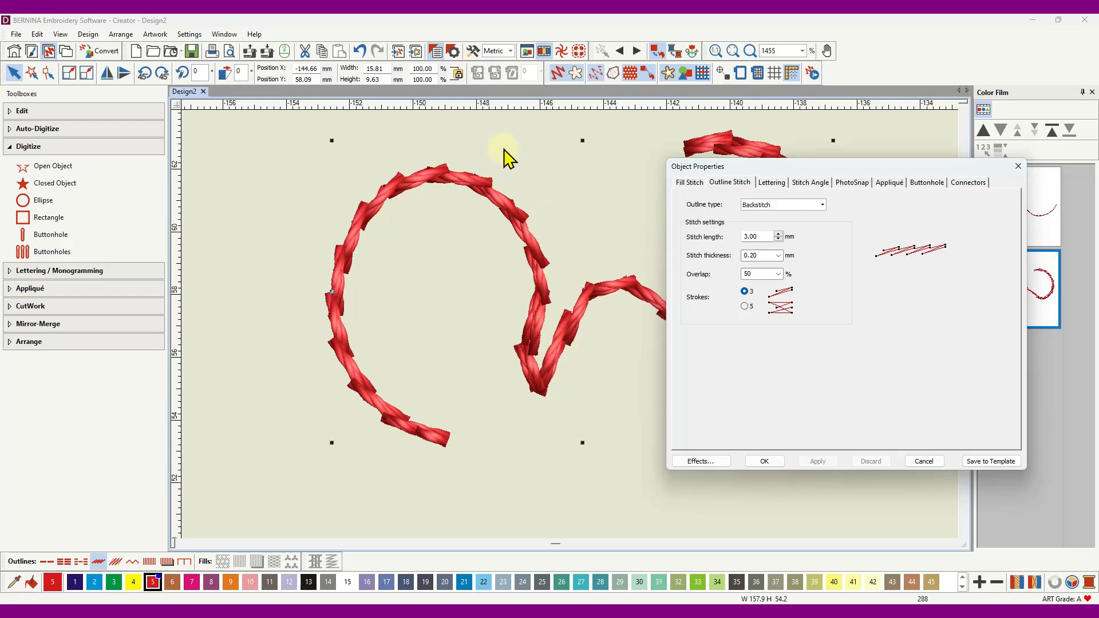
Turn off Artistic View, apply a 0.25 mm stitch thickness to the small curve's Backstitch, and turn Artistic View back on.
click(558, 74)
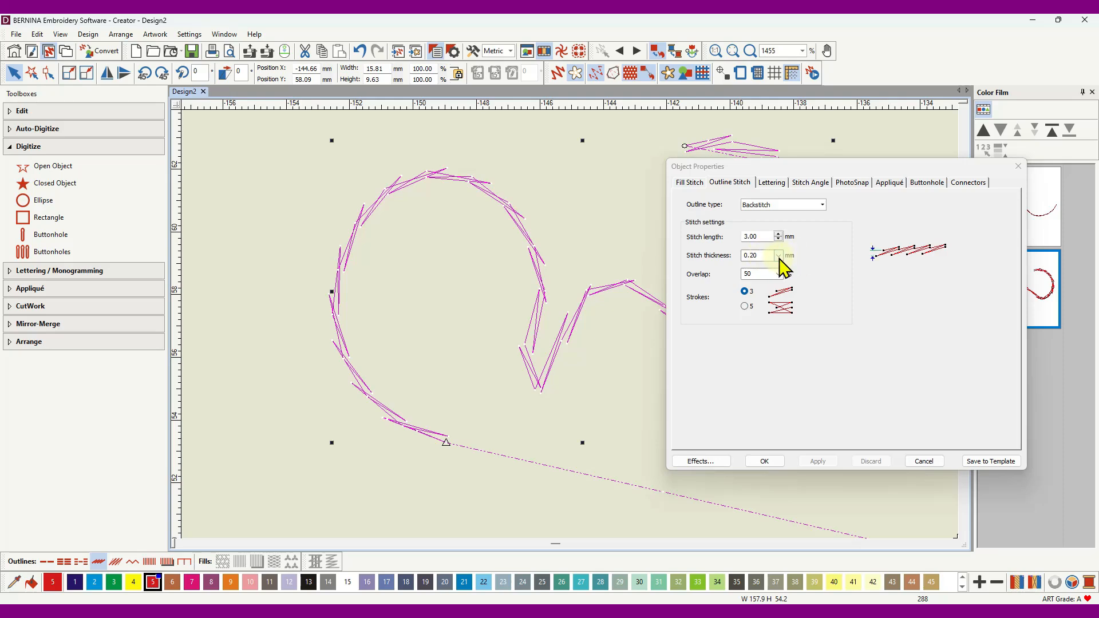
click(779, 256)
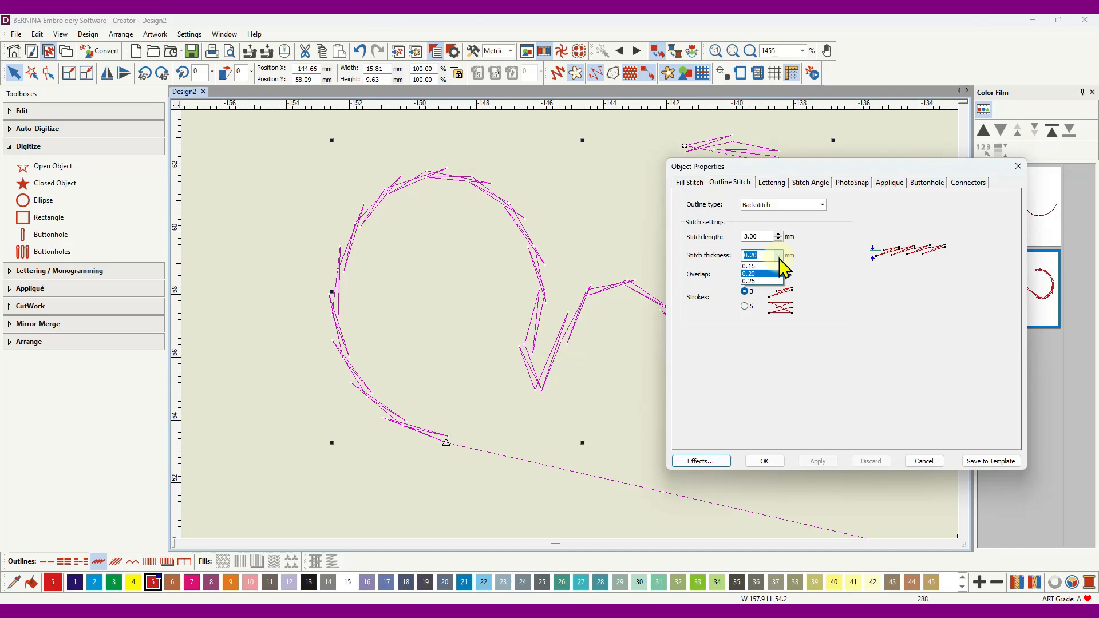
click(762, 282)
click(818, 461)
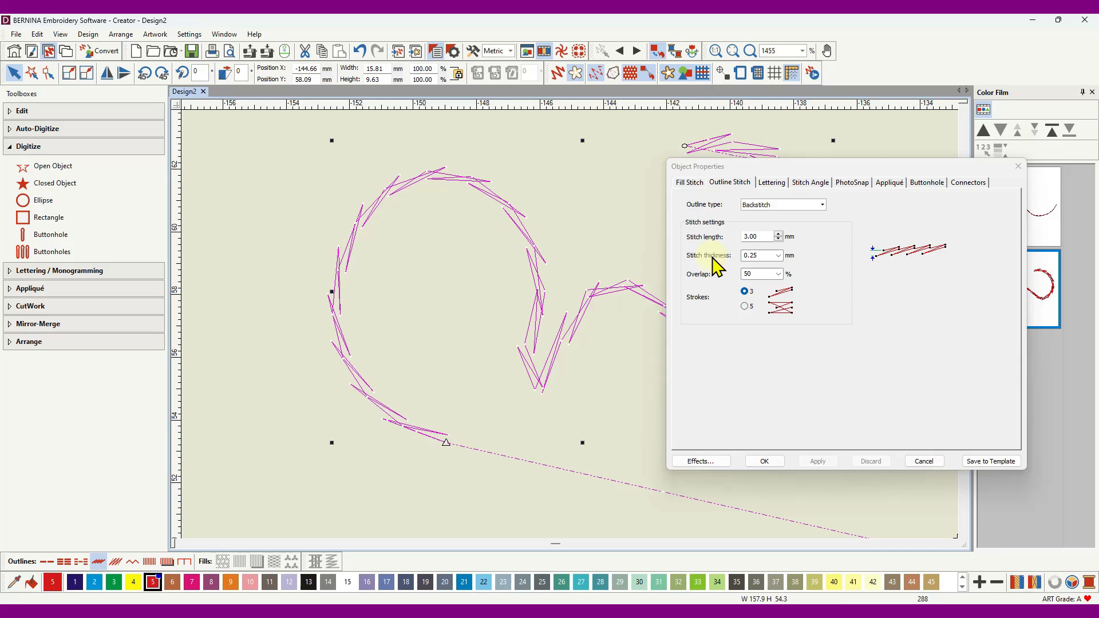
click(557, 73)
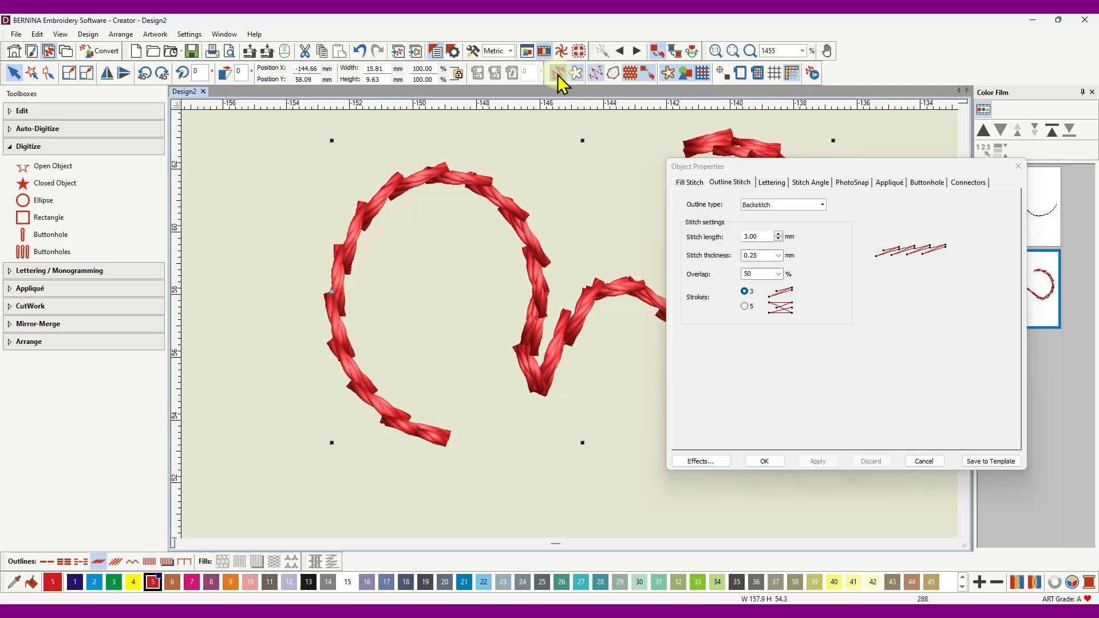
Set the small curve's Backstitch stitch thickness to 0.15 mm and apply it.
click(778, 256)
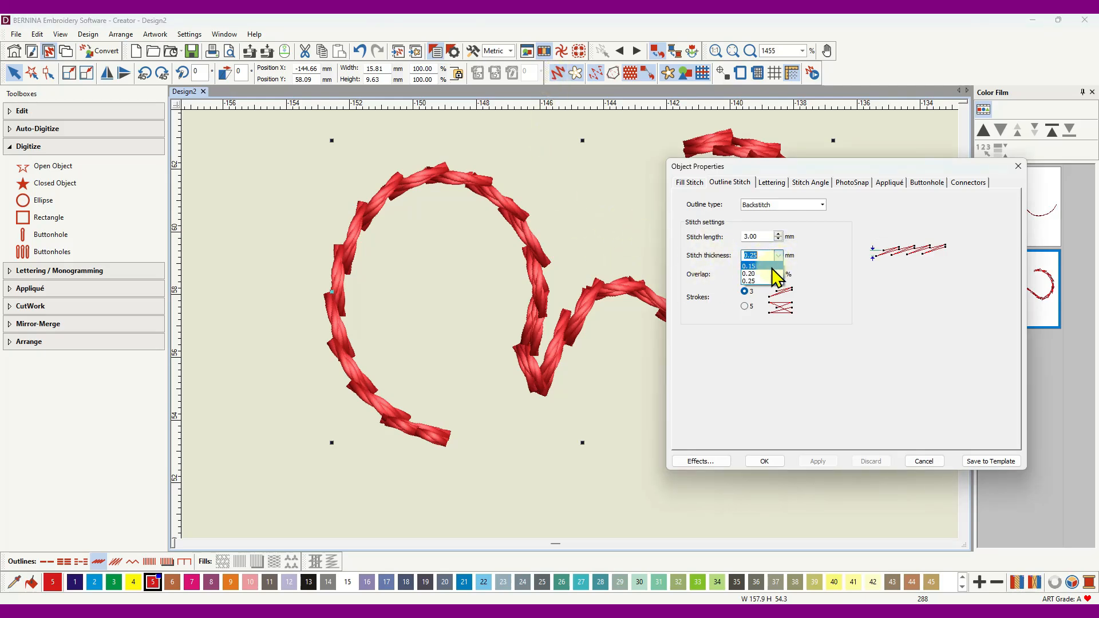
click(766, 266)
click(818, 460)
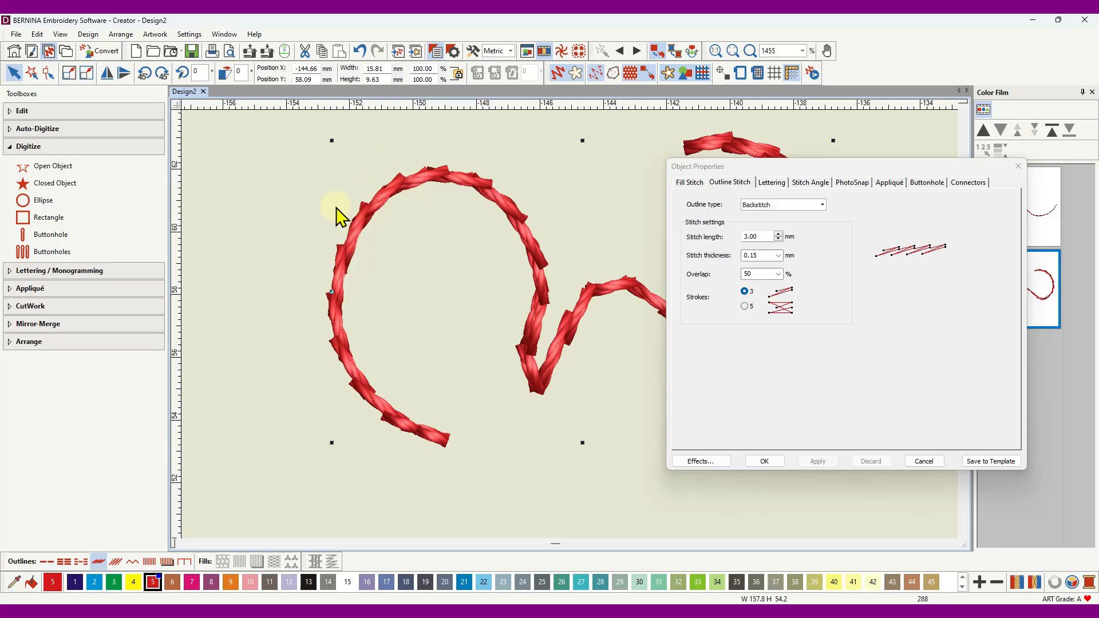
Set the small curve's Backstitch overlap to 70% and apply it.
click(778, 274)
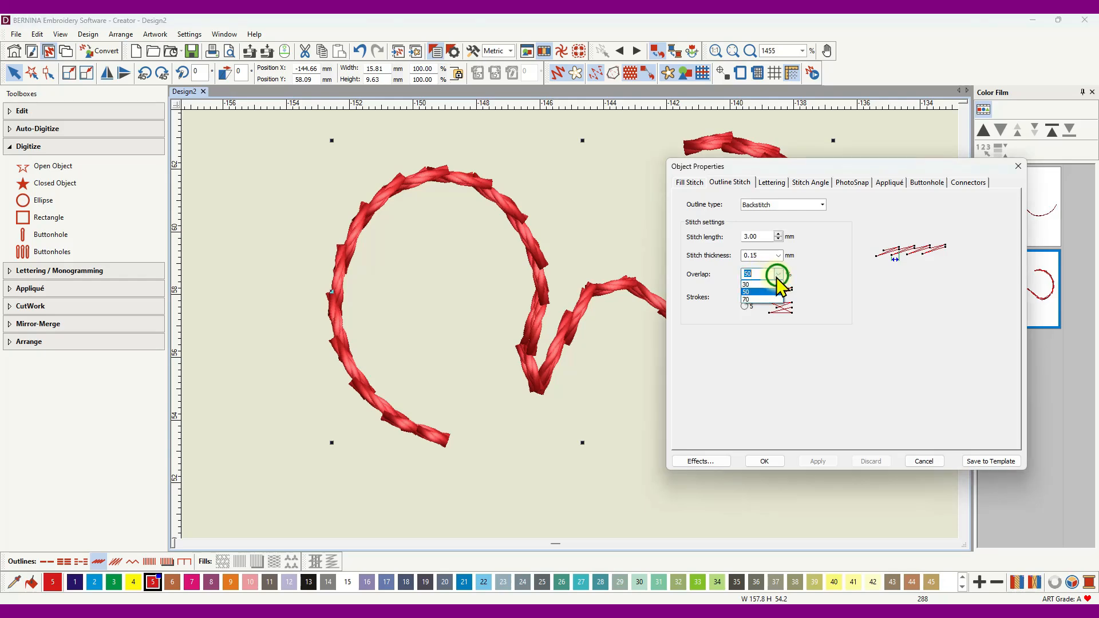
click(755, 299)
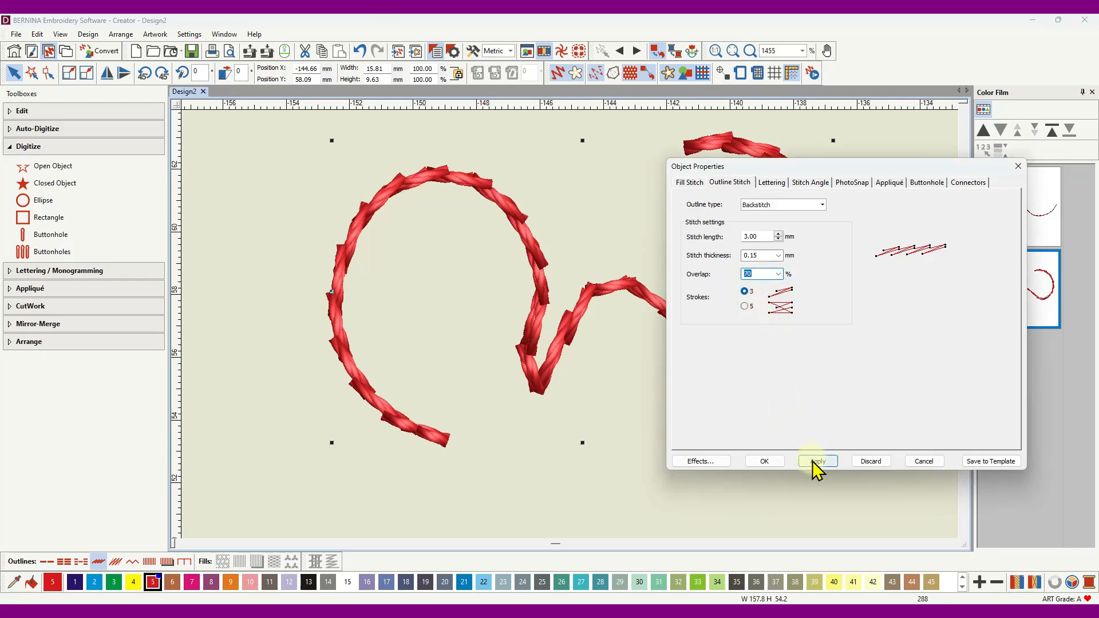
click(813, 461)
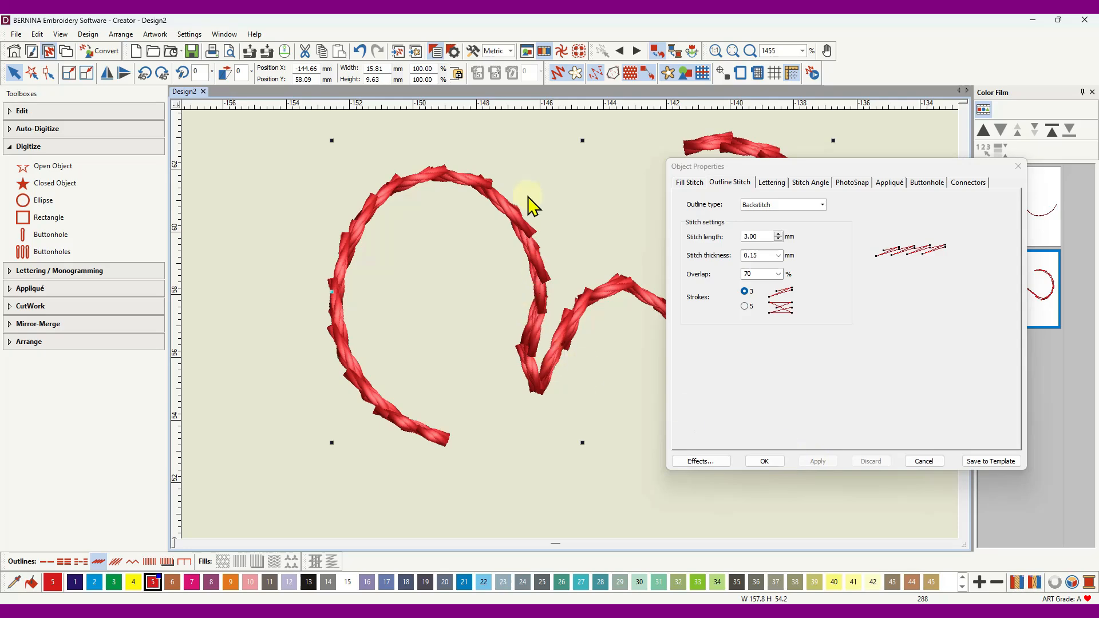
Apply a 30% overlap to the small curve's Backstitch, and change it to 5 strokes.
click(779, 274)
click(751, 285)
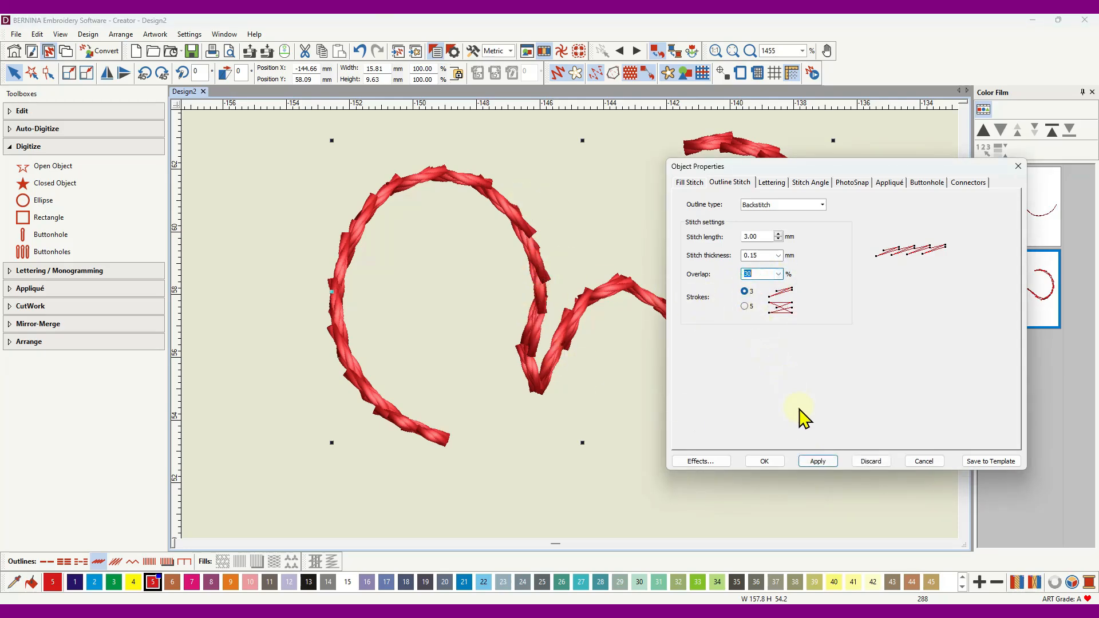
click(820, 462)
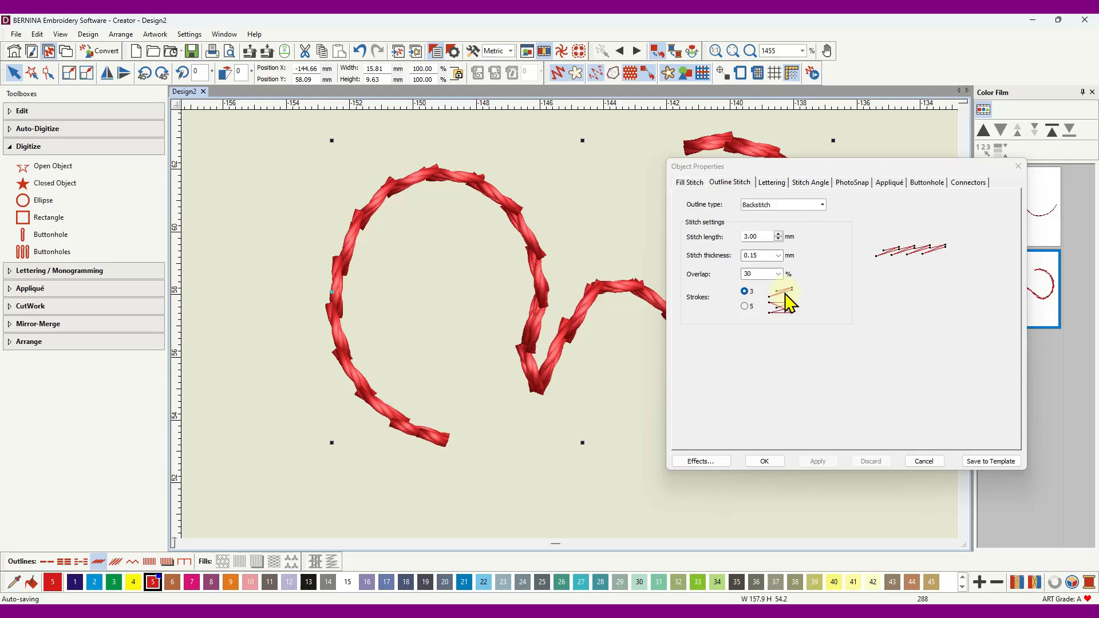
click(745, 307)
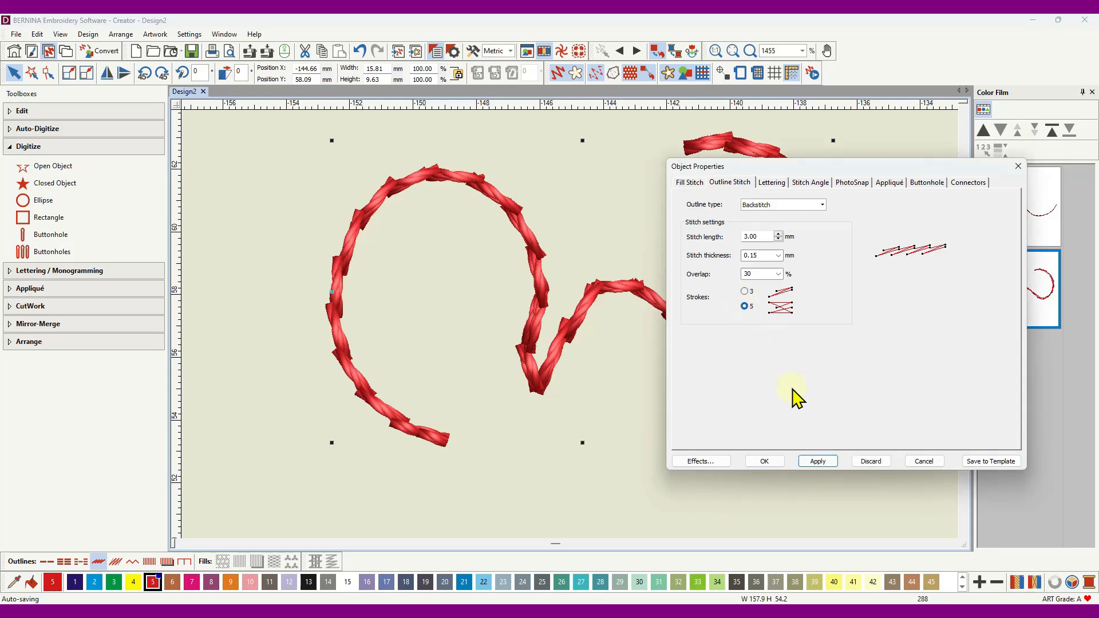
click(817, 462)
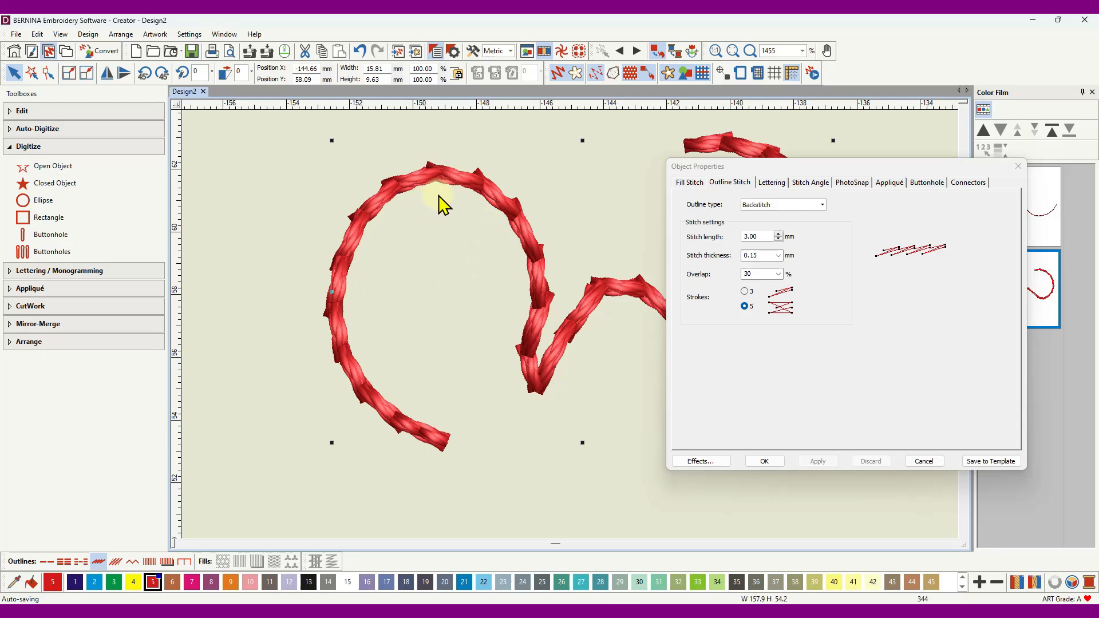
Change the small curve's outline type to Stemstitch with its offered settings and apply it.
click(824, 207)
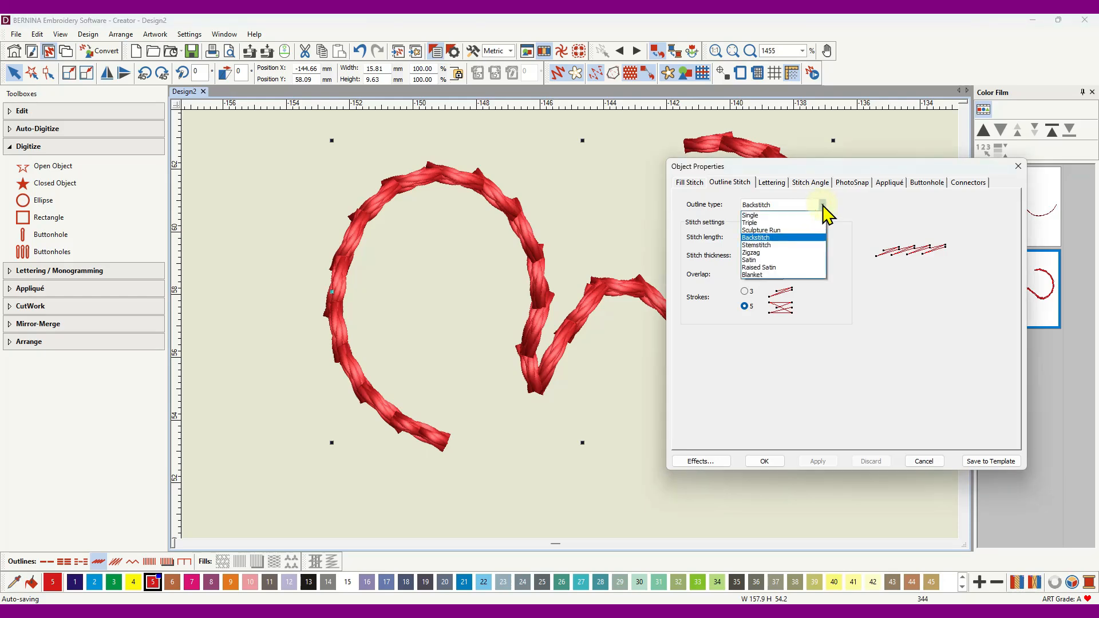
click(781, 246)
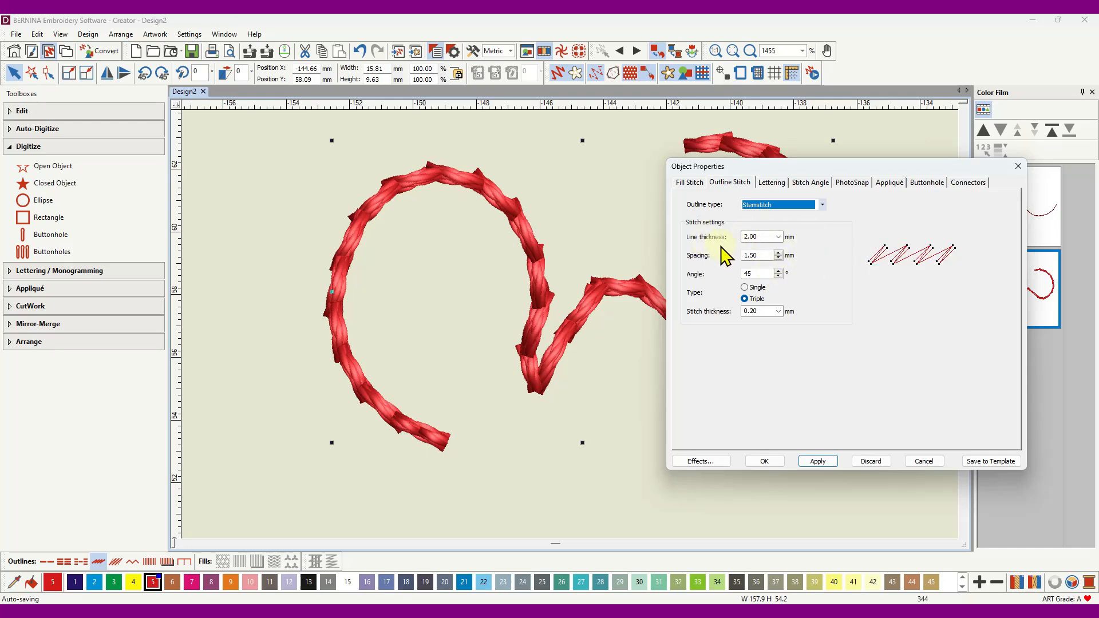
click(830, 460)
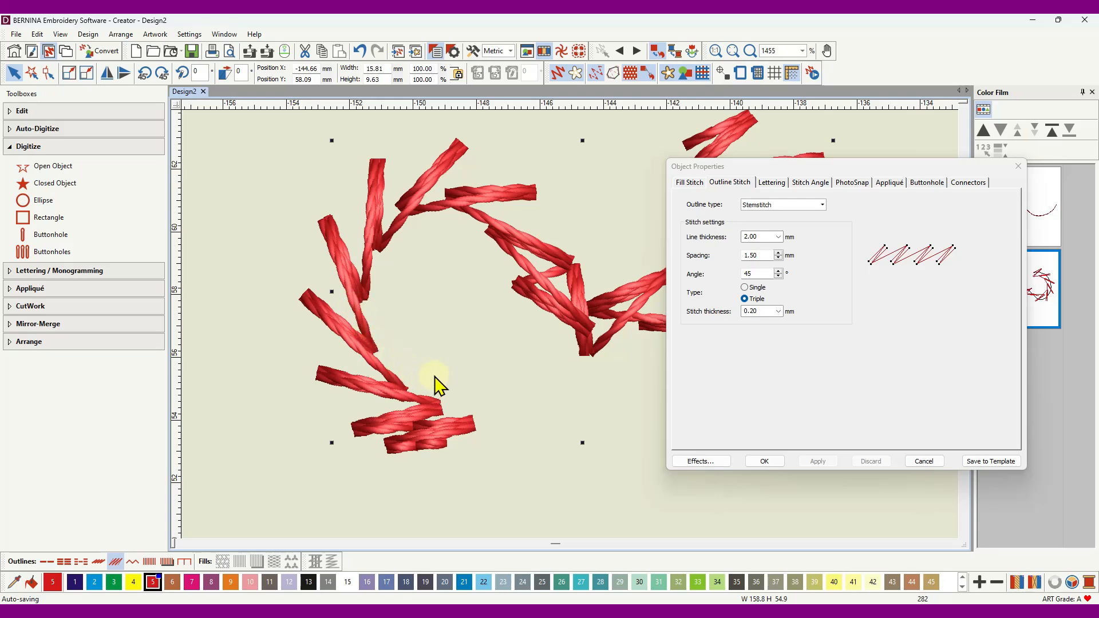
Select the large curve and move it about 49 mm left and 32 mm up so it arches over the small curve.
scroll(568, 324, down, 1)
scroll(567, 324, down, 5)
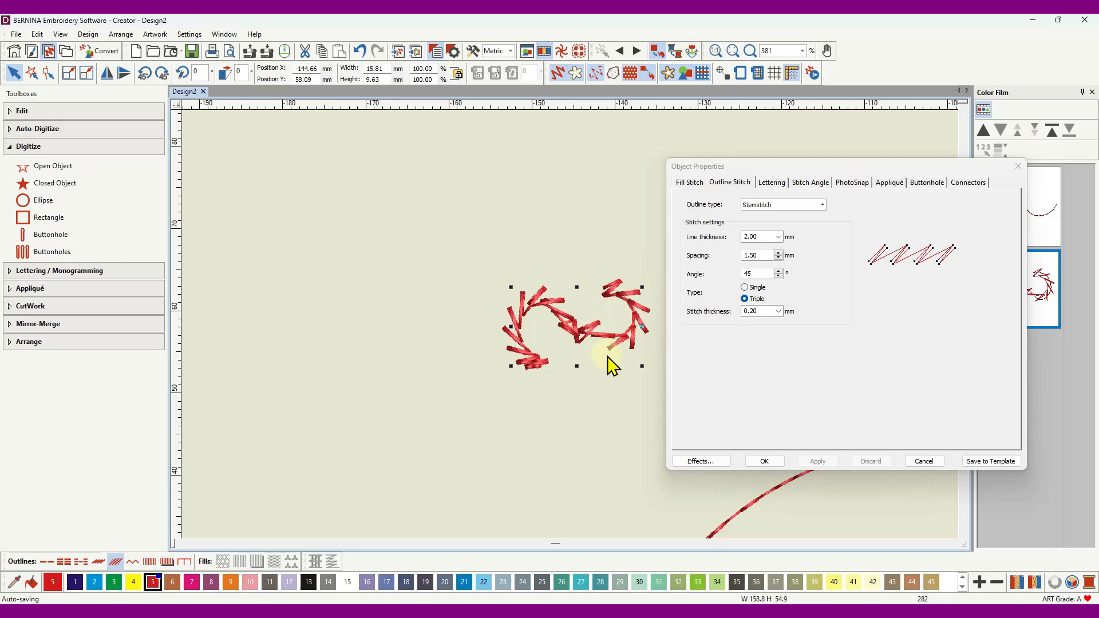
click(733, 519)
click(733, 518)
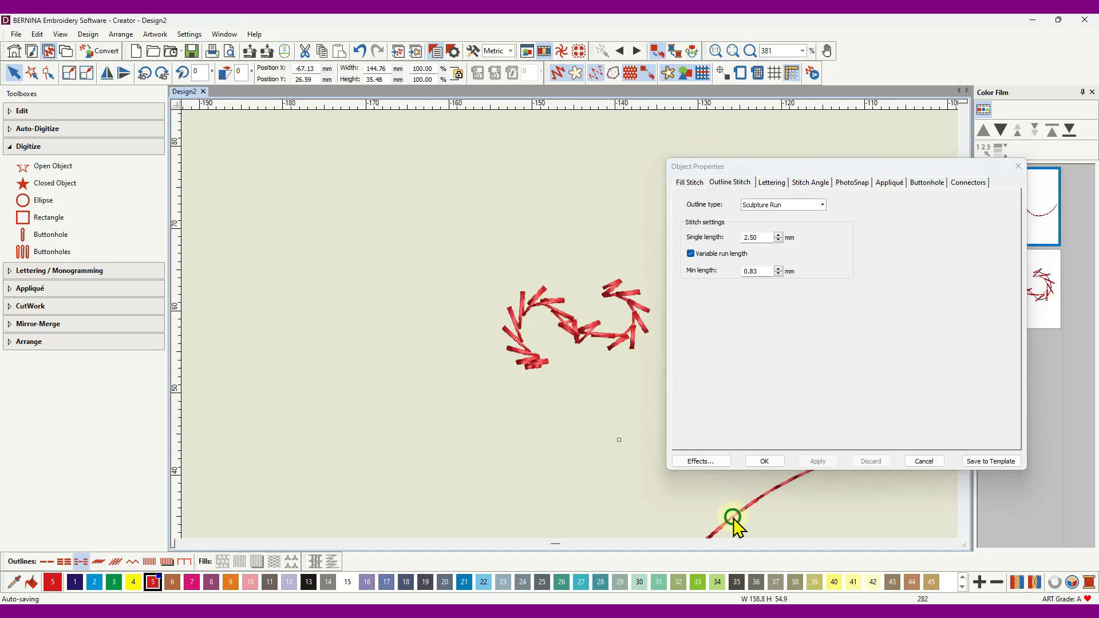
mouse_move(734, 518)
mouse_down()
mouse_move(593, 469)
mouse_move(349, 244)
mouse_move(327, 255)
mouse_up()
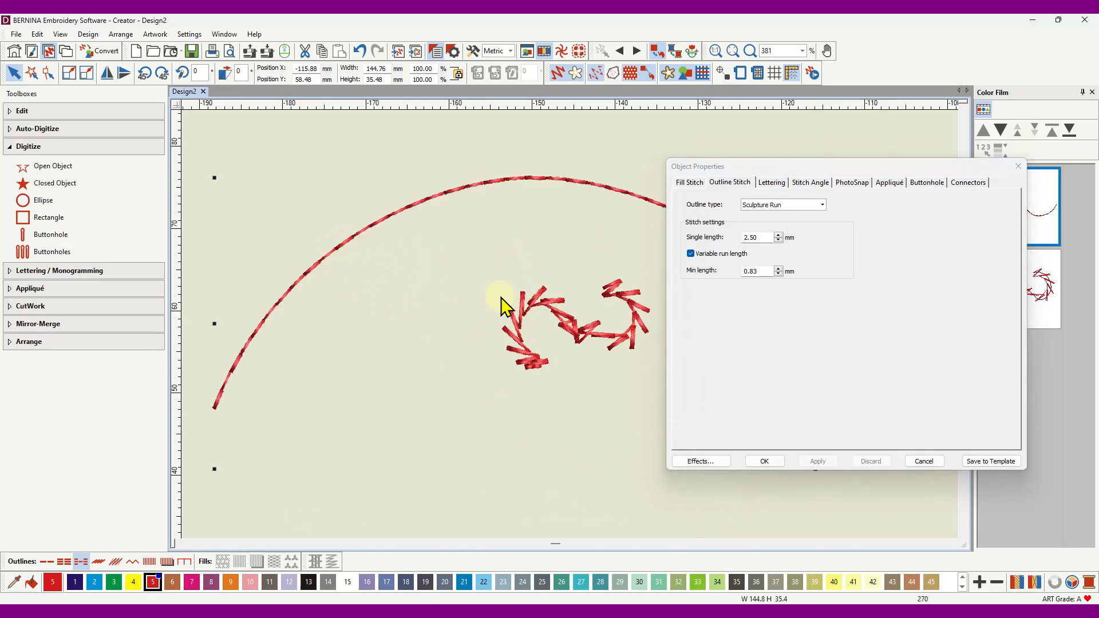
Change the large curve's outline type from Sculpture Run to Stemstitch and apply it.
click(822, 205)
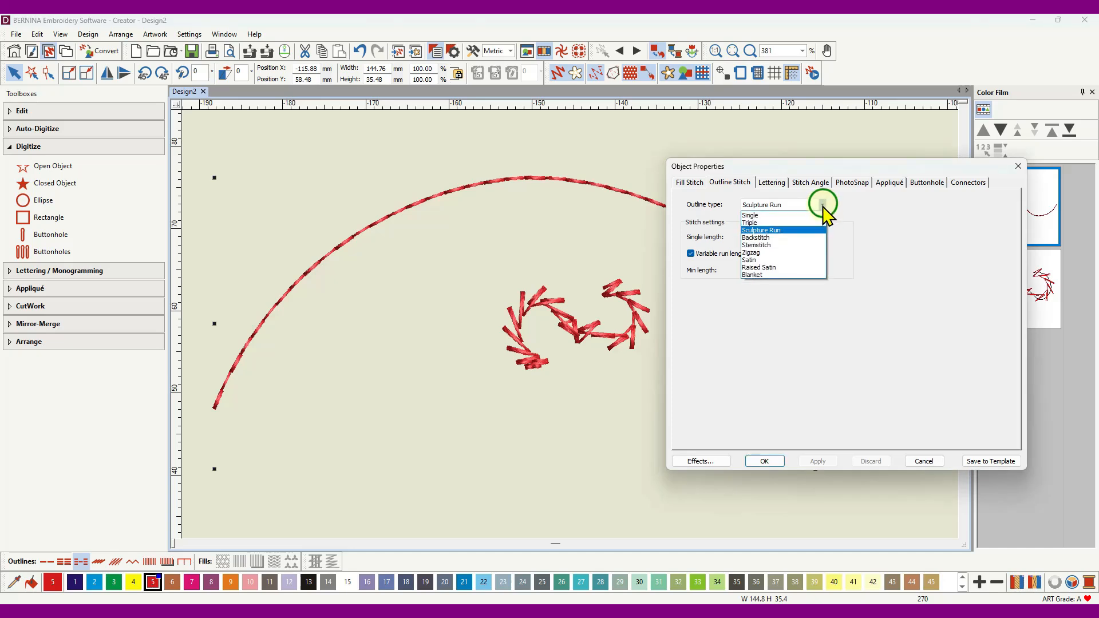
click(782, 246)
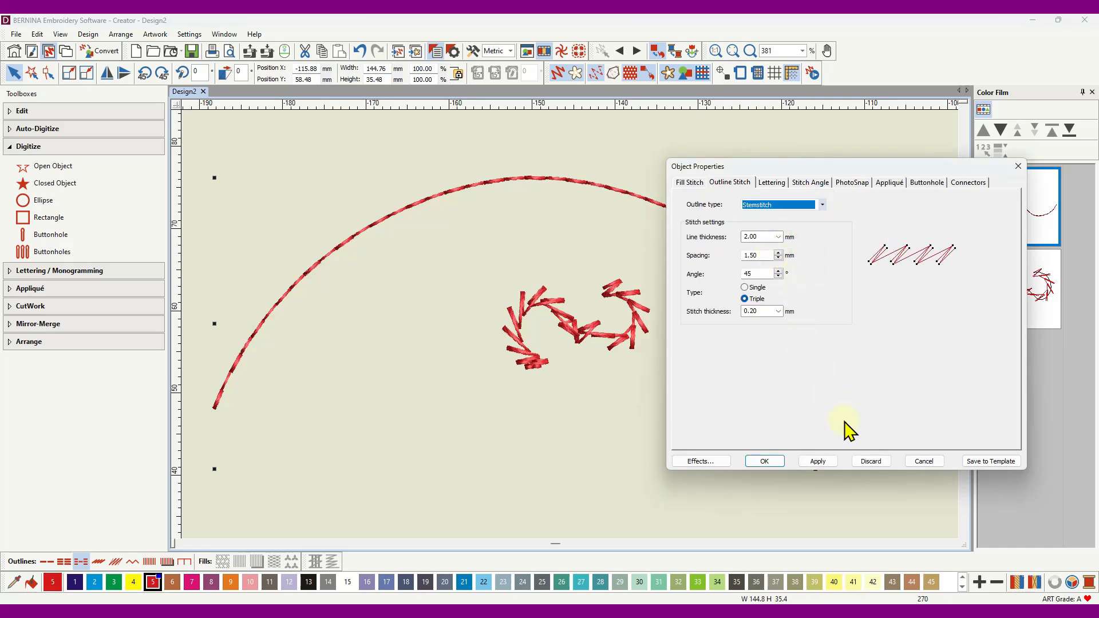
click(818, 463)
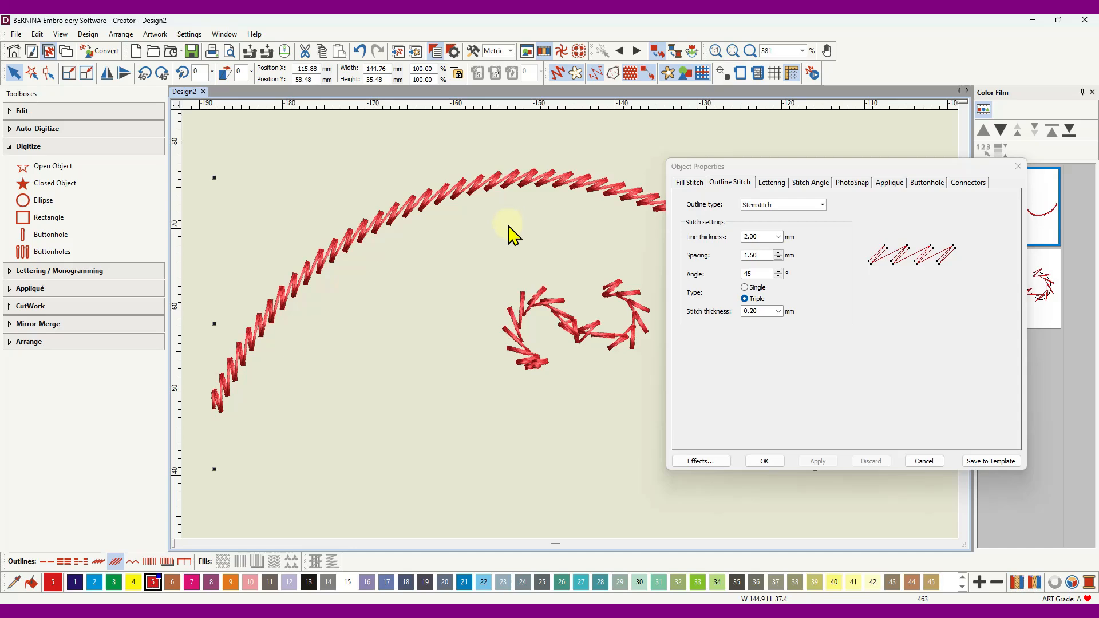
Set the large curve's Stemstitch line thickness to 3.00 mm and its spacing to 2.00 mm, applying each change separately.
click(779, 237)
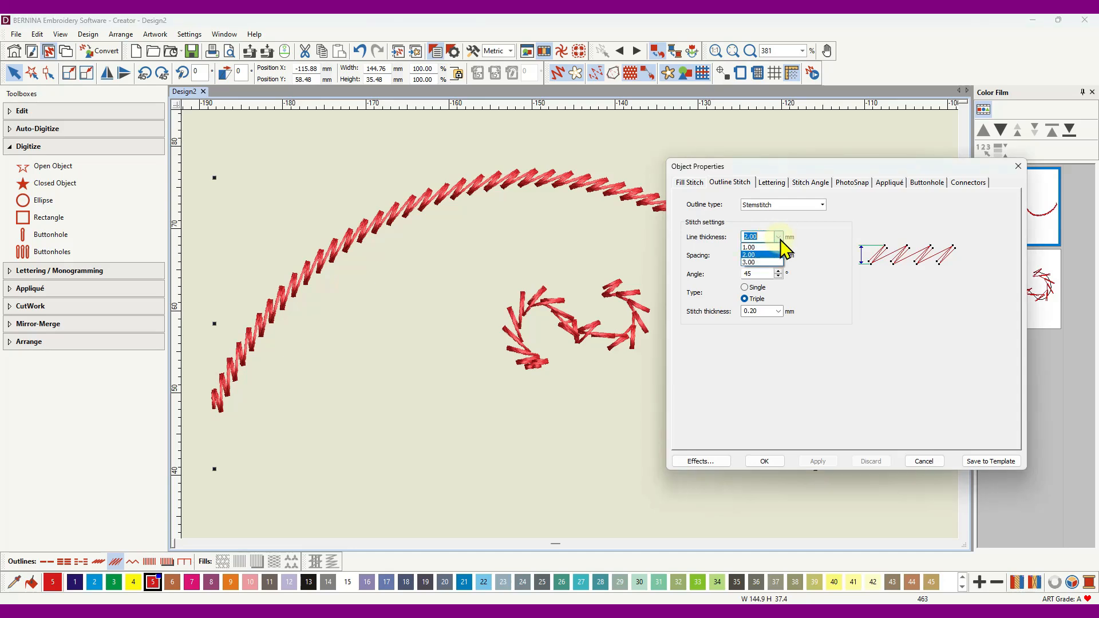
click(760, 263)
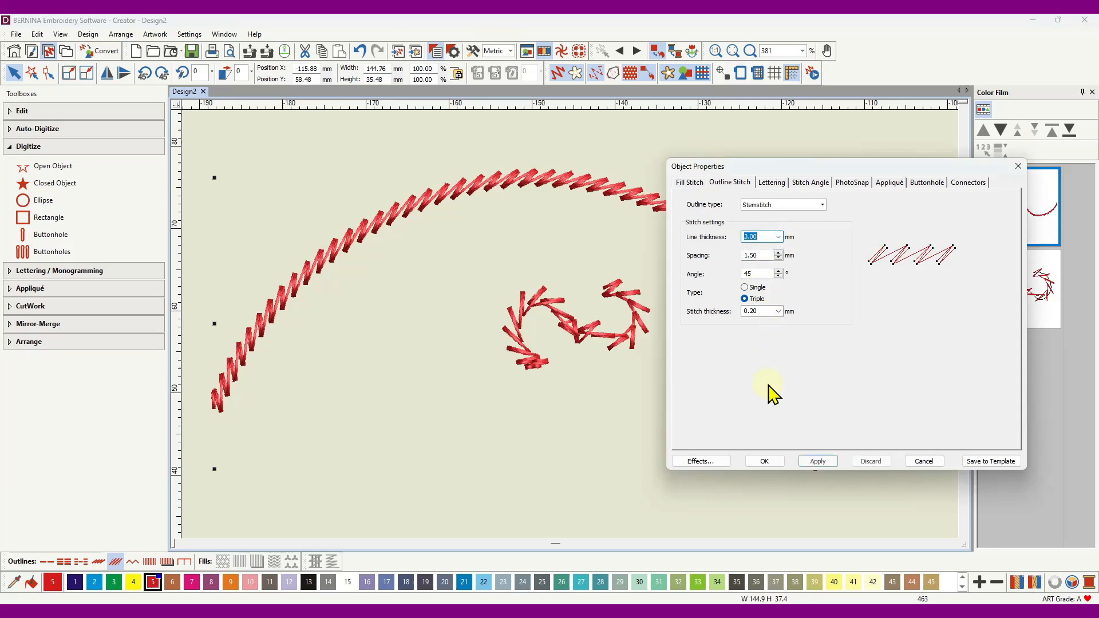
click(805, 462)
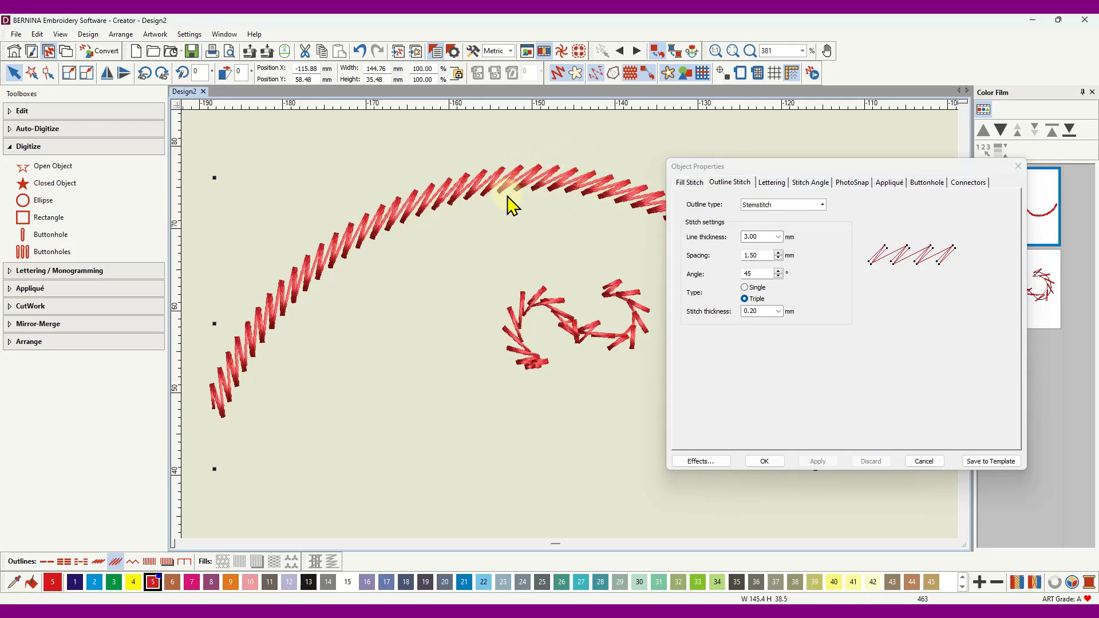
mouse_move(705, 268)
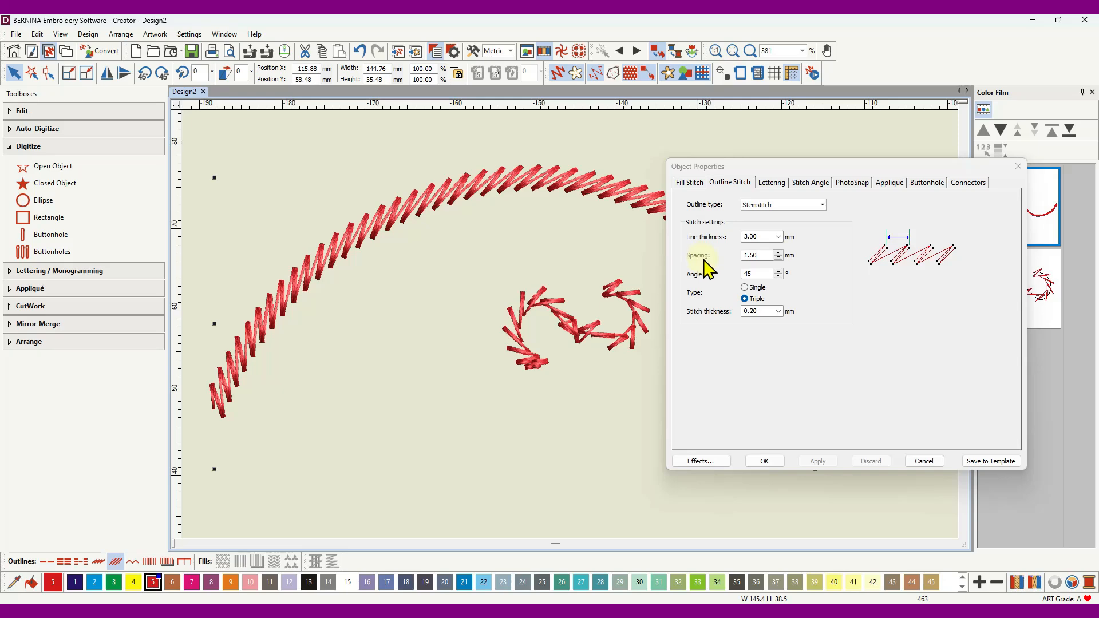
click(764, 255)
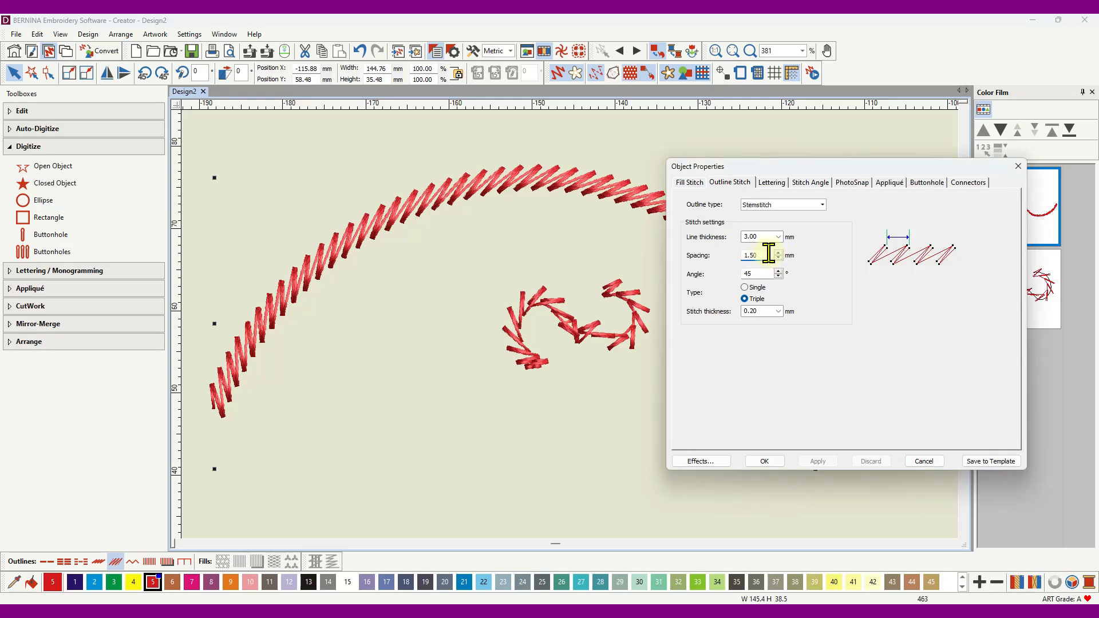
double_click(738, 255)
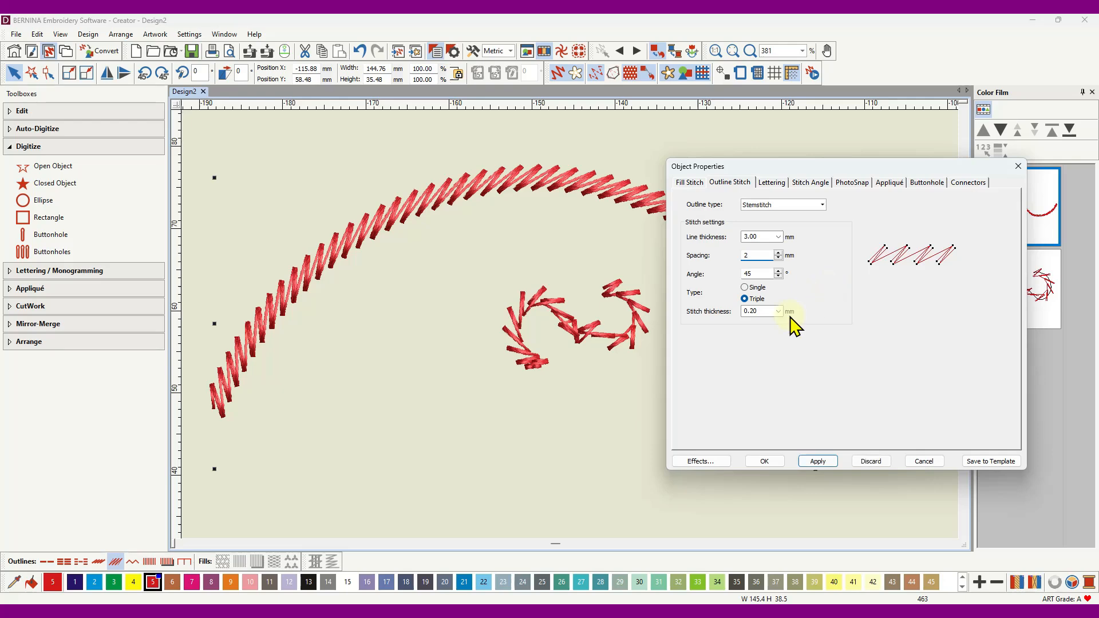
click(816, 461)
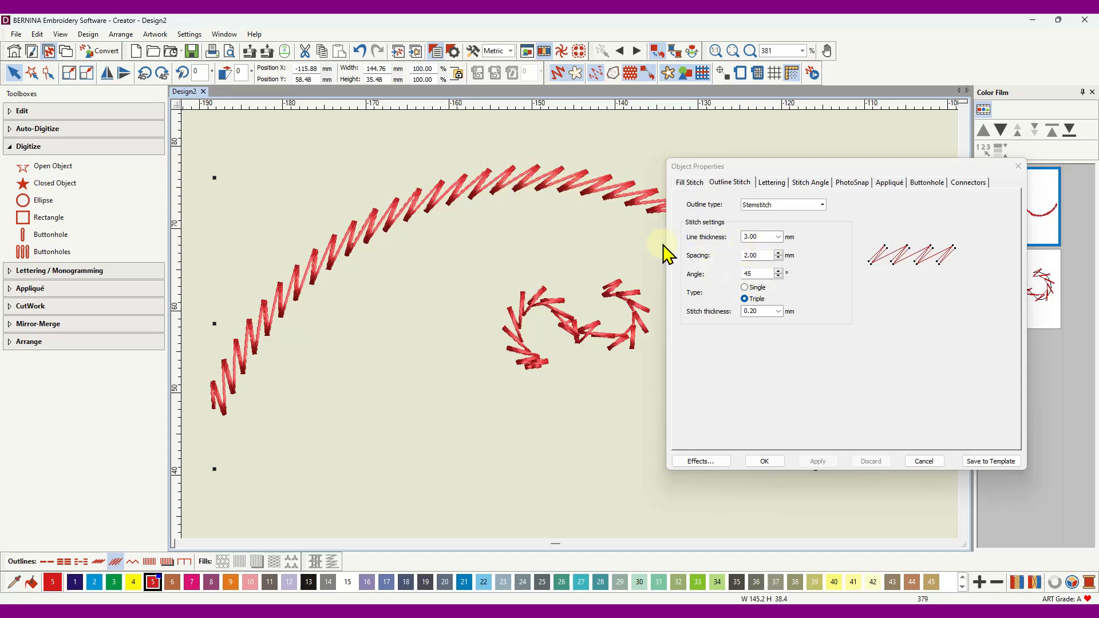
Set the large curve's Stemstitch angle to 75° and apply it, then set it to 20° and apply again.
double_click(760, 273)
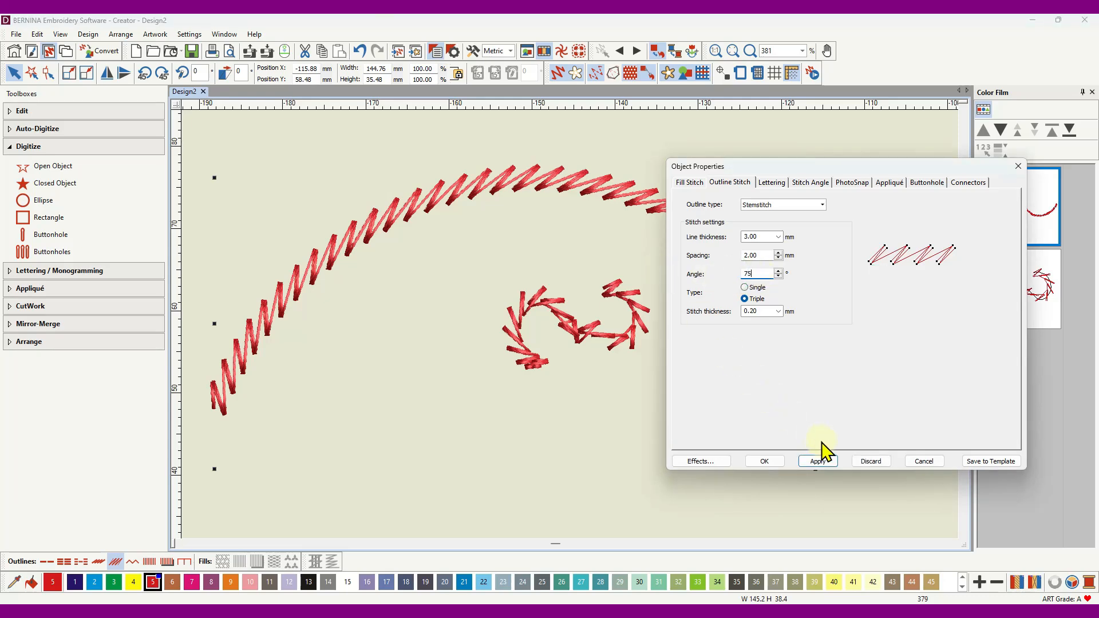
click(818, 462)
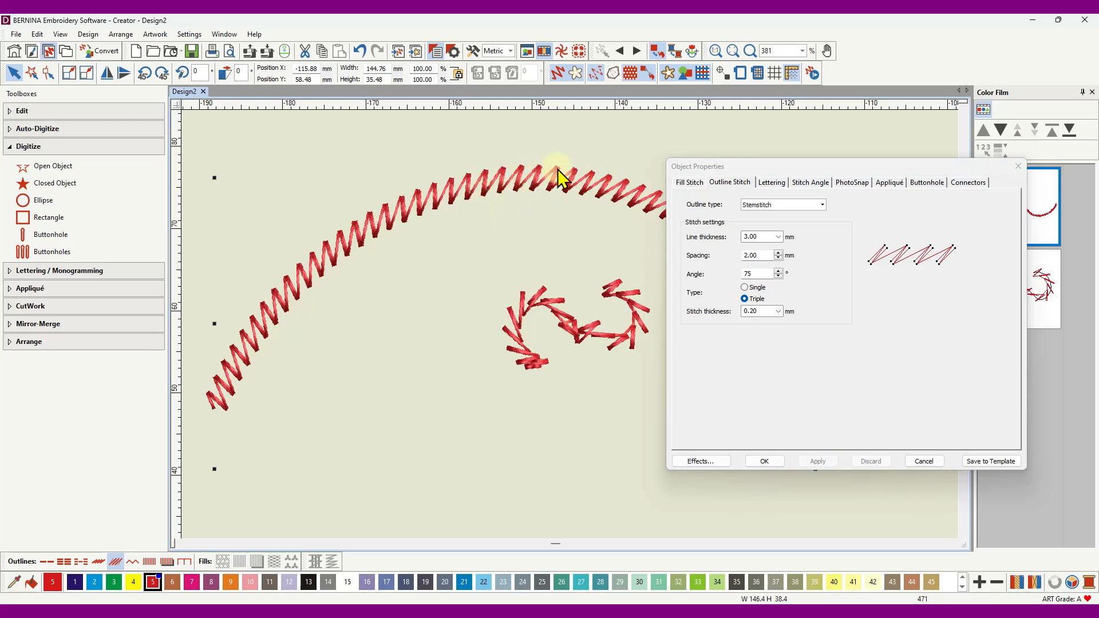
double_click(759, 273)
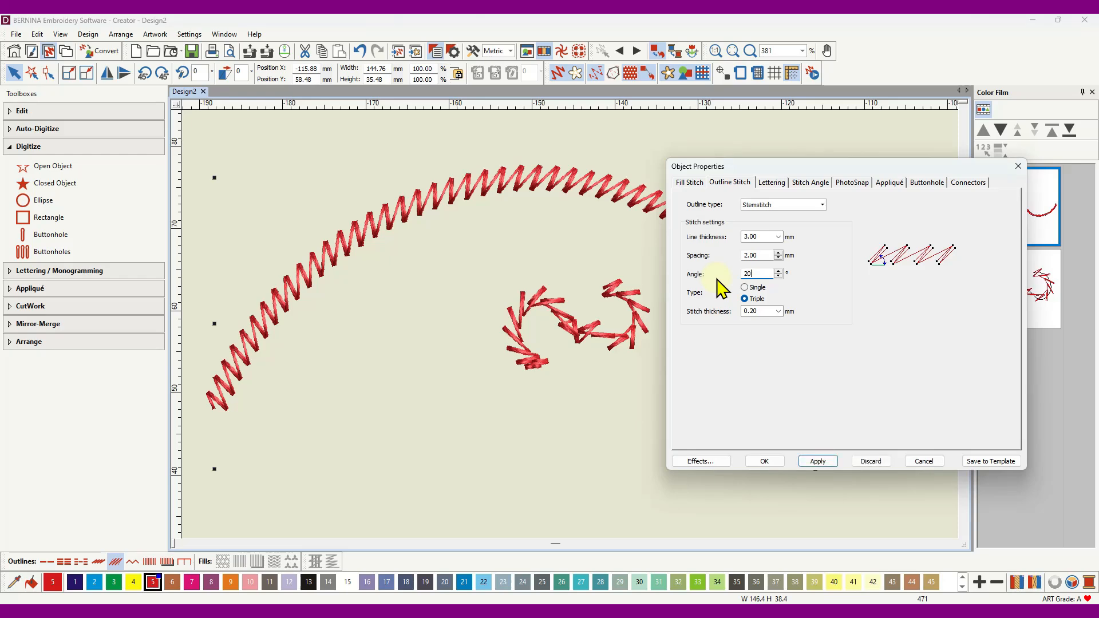
click(830, 463)
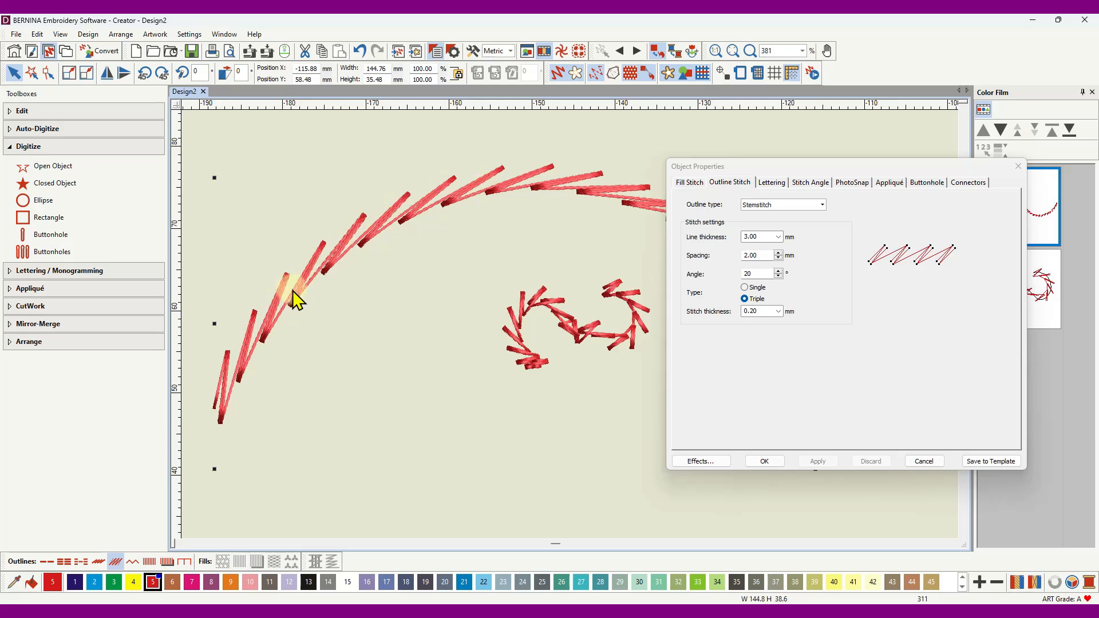
Set the large curve's stitch thickness to 0.25 mm, then change its Stemstitch type to Single, applying each change separately.
scroll(579, 336, down, 4)
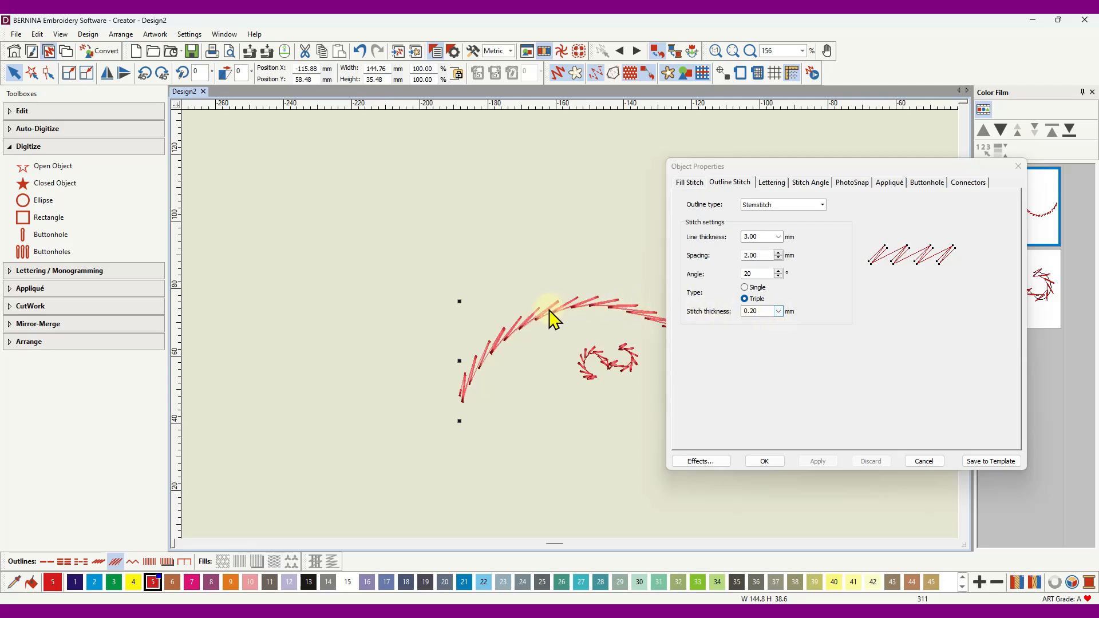
scroll(550, 320, up, 4)
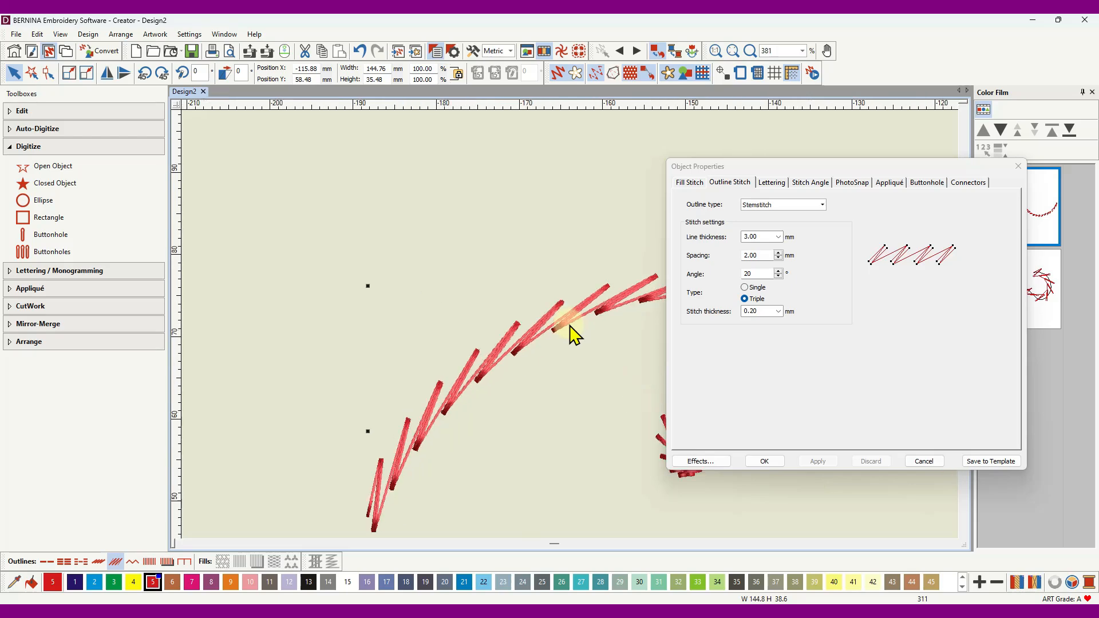
scroll(570, 326, up, 5)
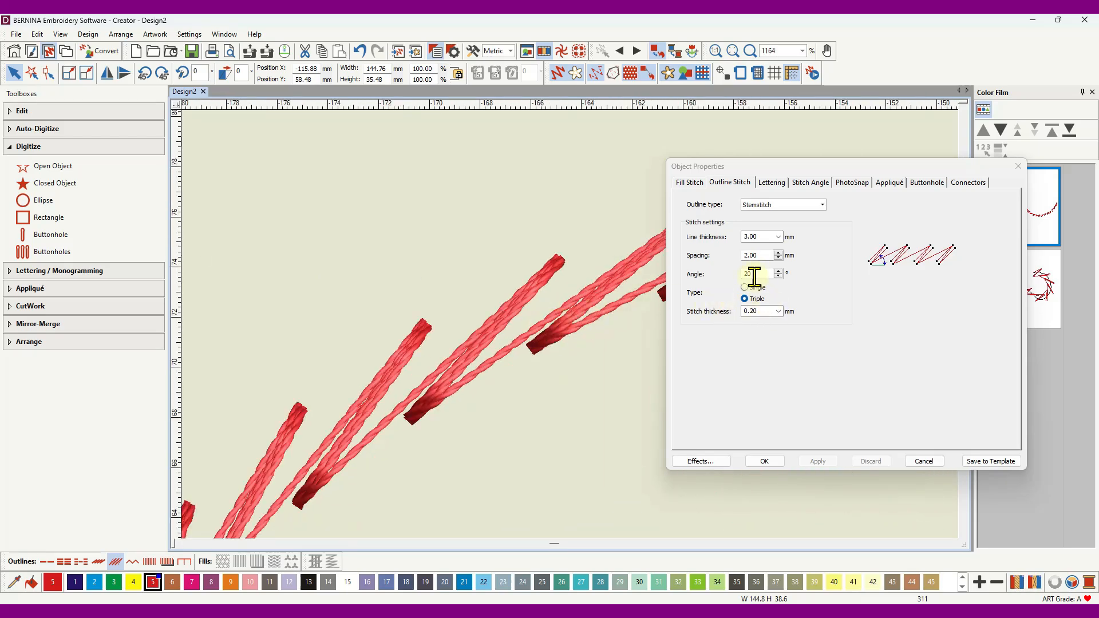
click(779, 311)
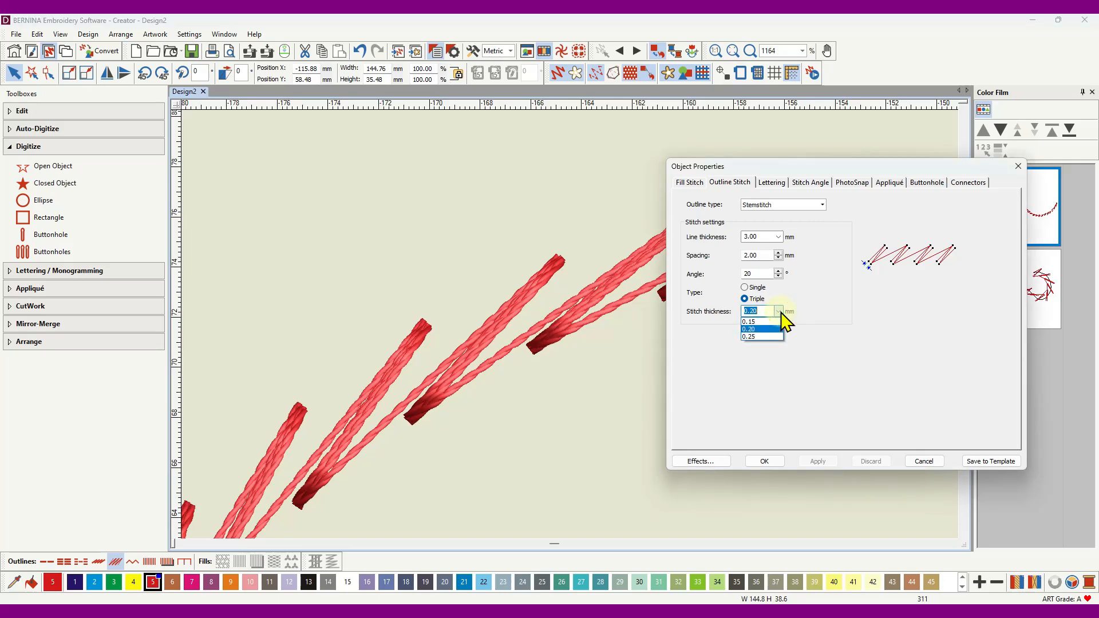
click(767, 336)
click(819, 462)
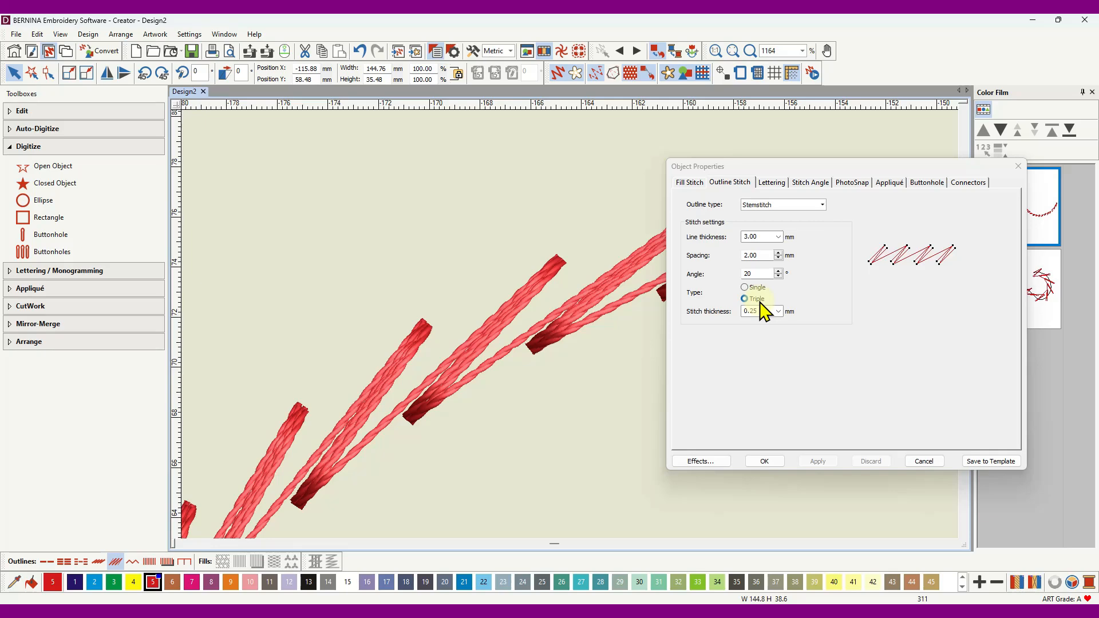
click(744, 287)
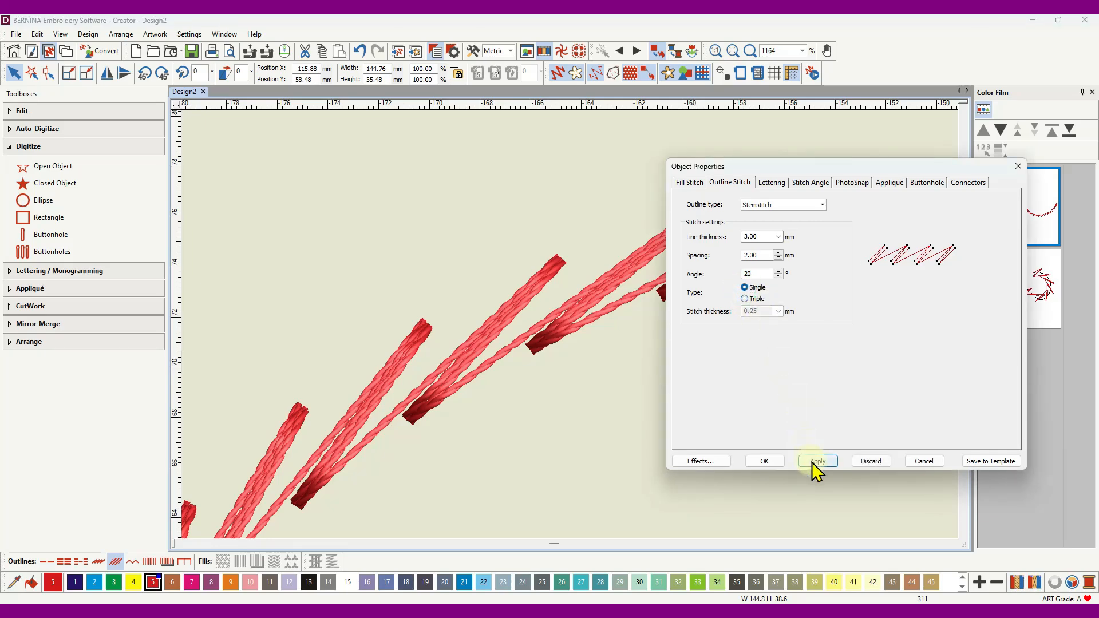
click(816, 462)
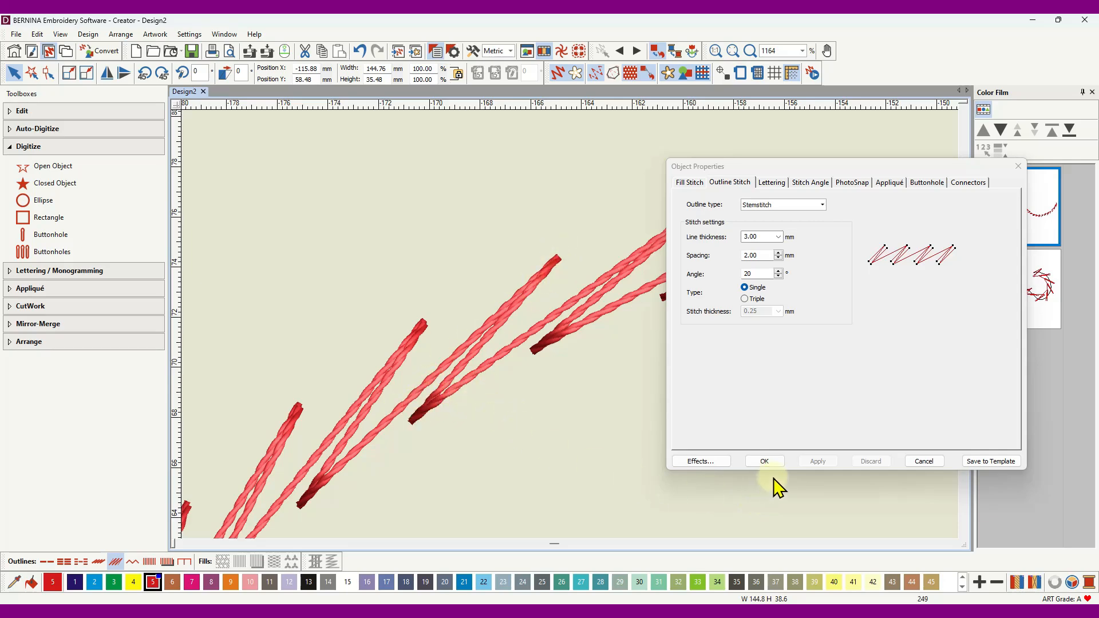
Change the large curve's outline type to Zigzag with 2.00 mm spacing and 3.00 mm width, apply it, and remove its underlay.
click(825, 206)
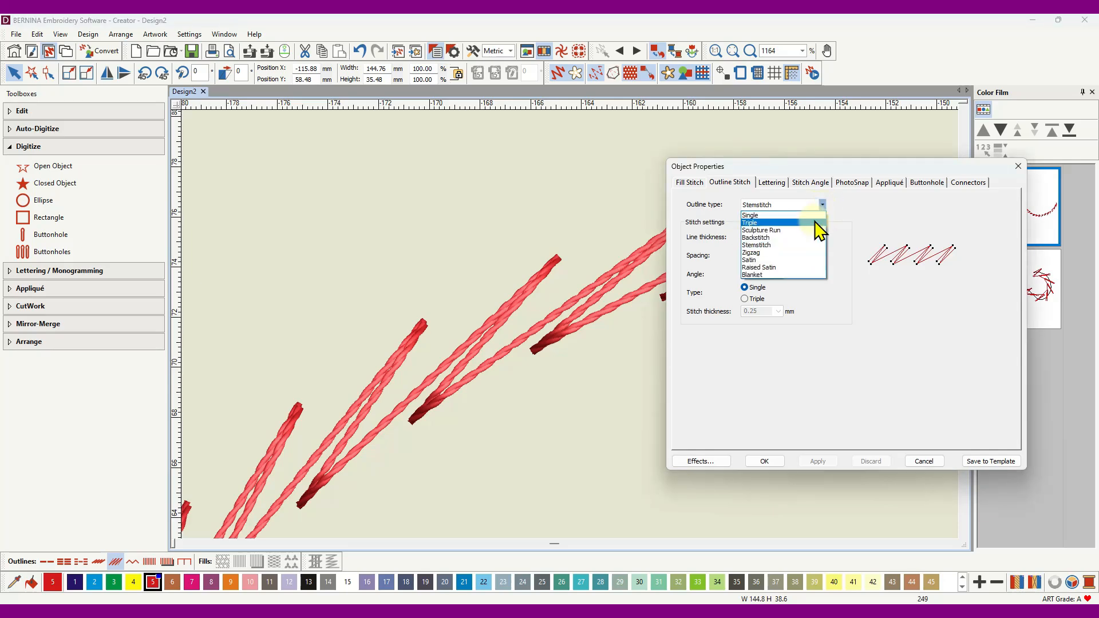
click(777, 254)
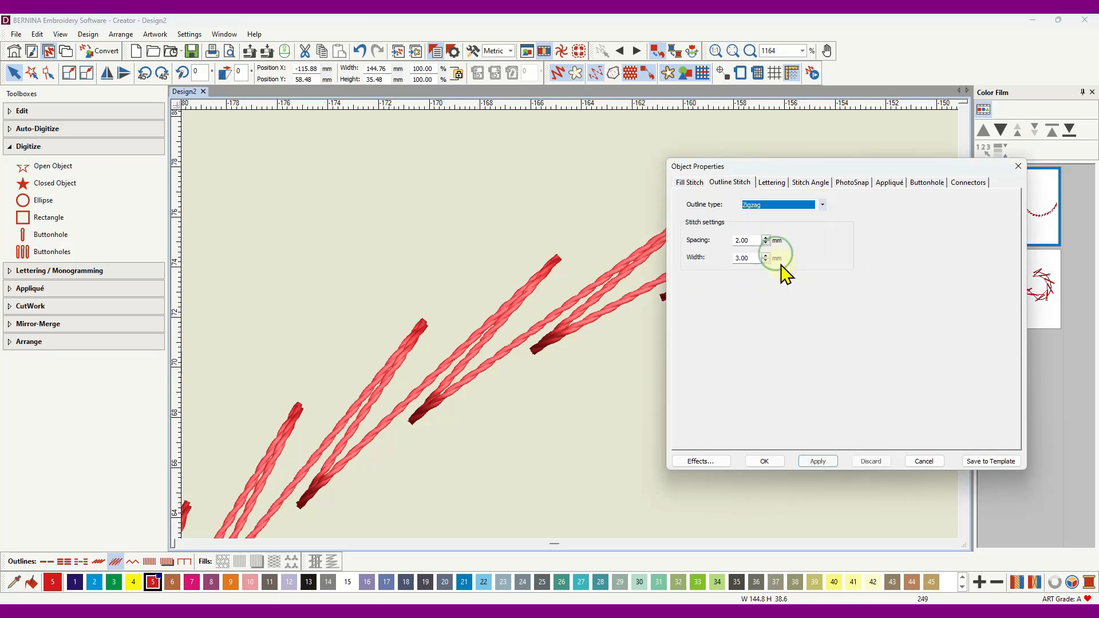
click(830, 462)
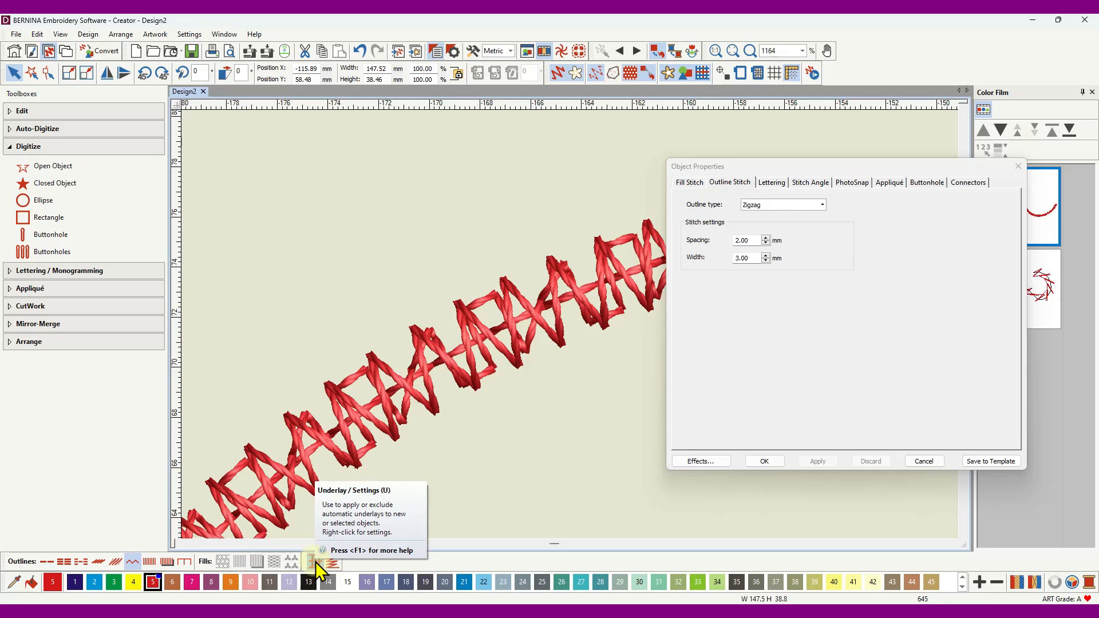
click(315, 562)
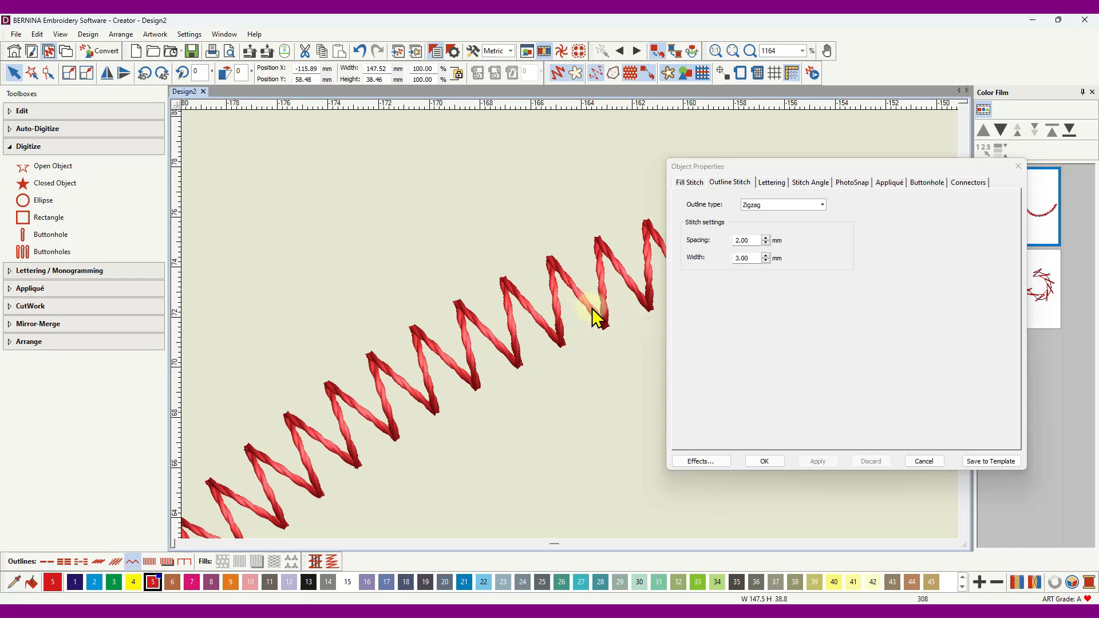
Duplicate the zigzag curve about 2.8 mm left and 3.7 mm up, and change the copy's outline to Satin with automatic spacing.
drag(863, 169, 973, 155)
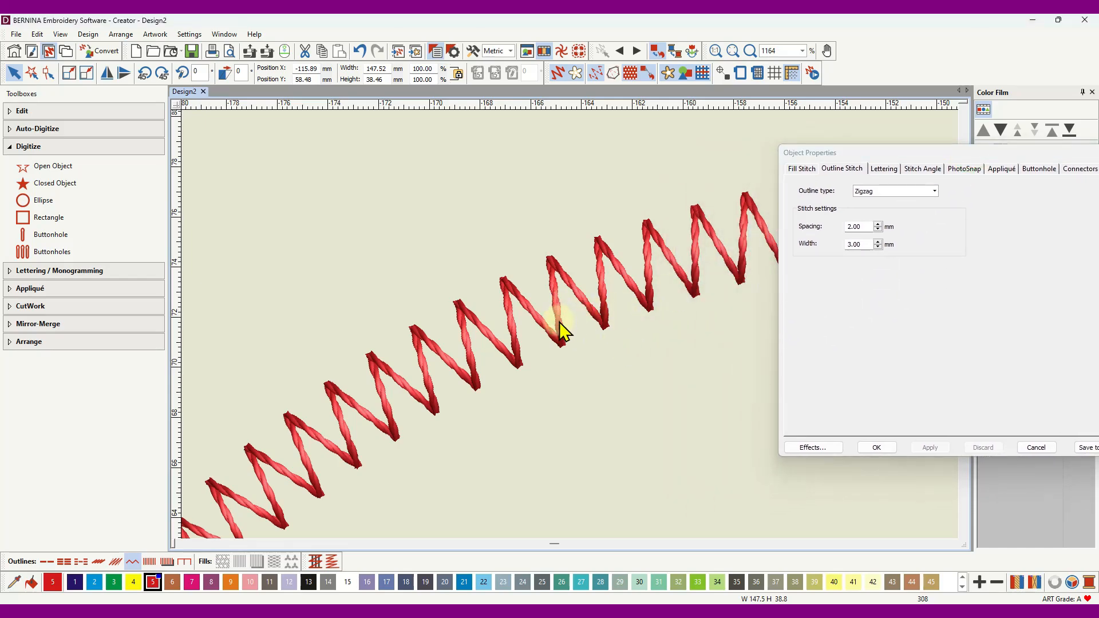
drag(562, 331, 492, 238)
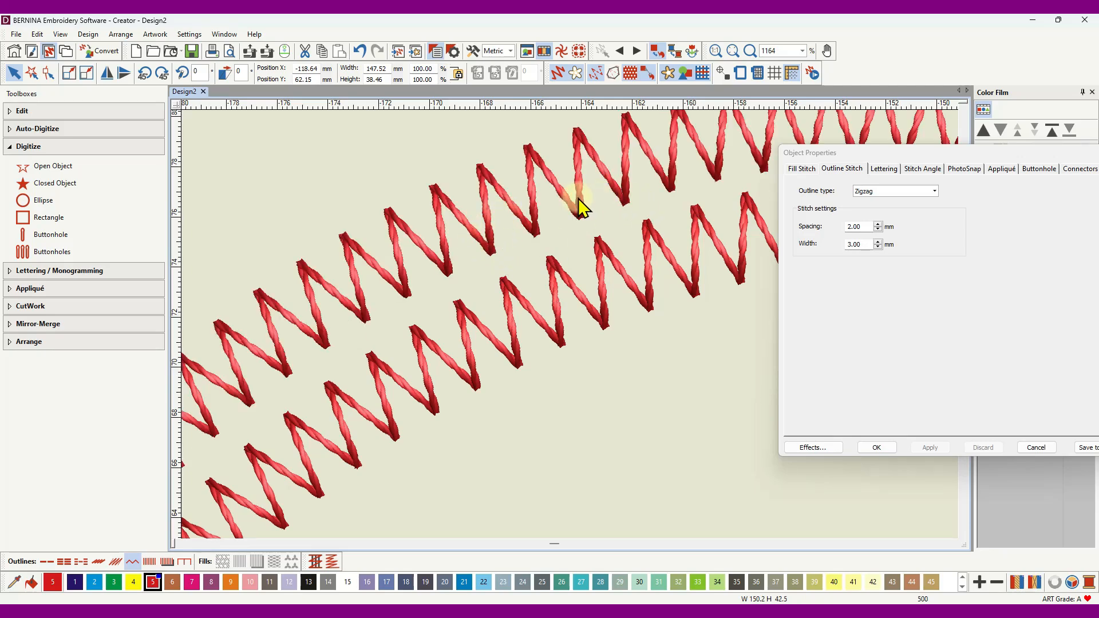
click(934, 191)
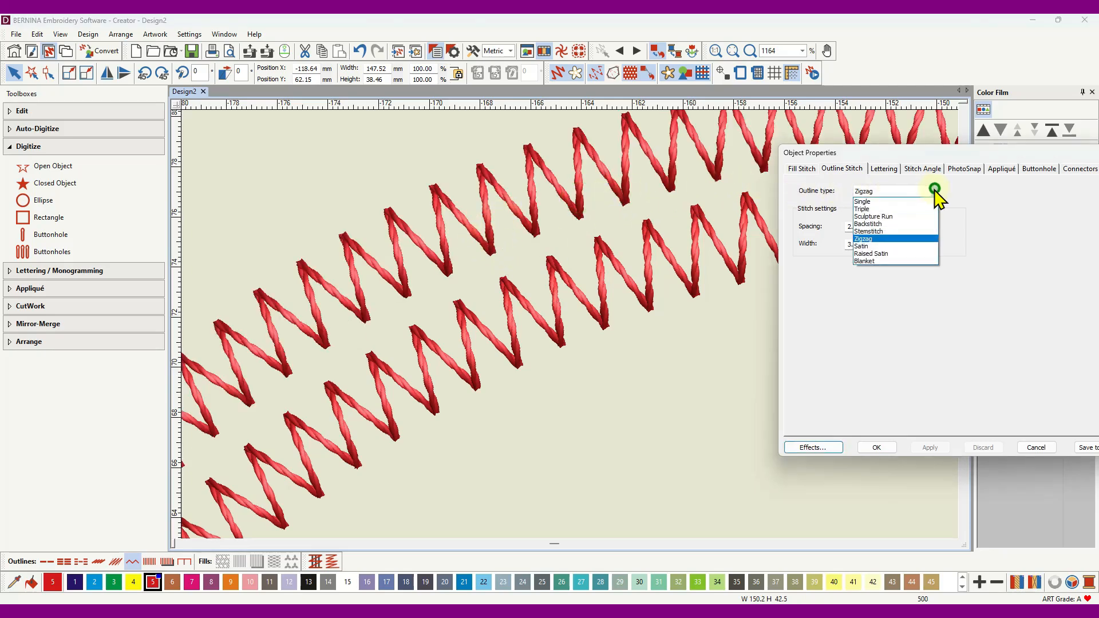
click(879, 246)
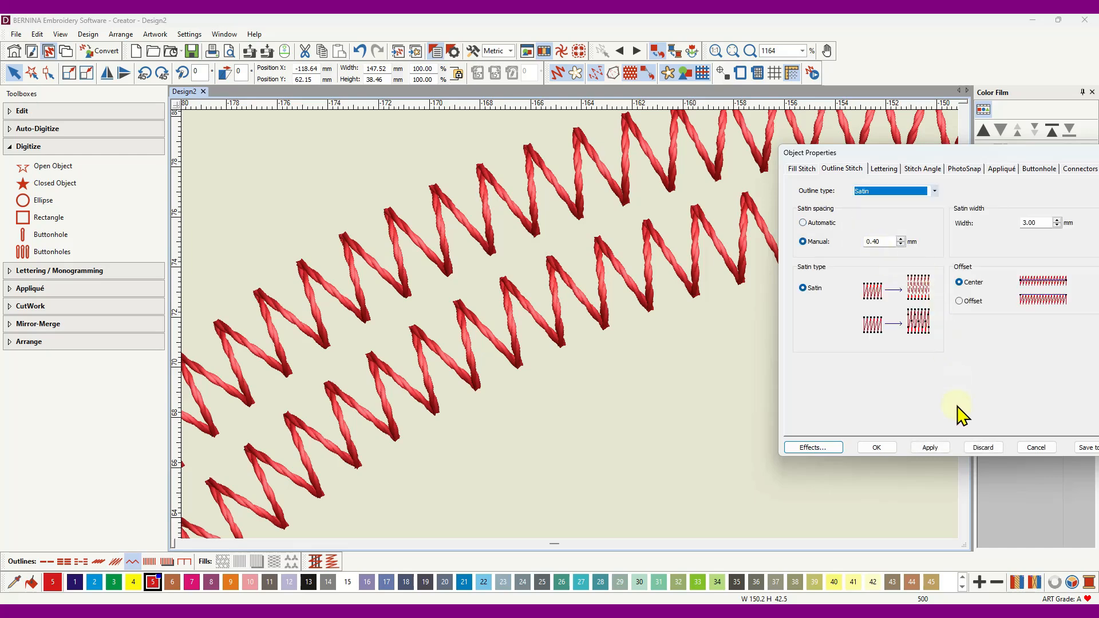
click(928, 447)
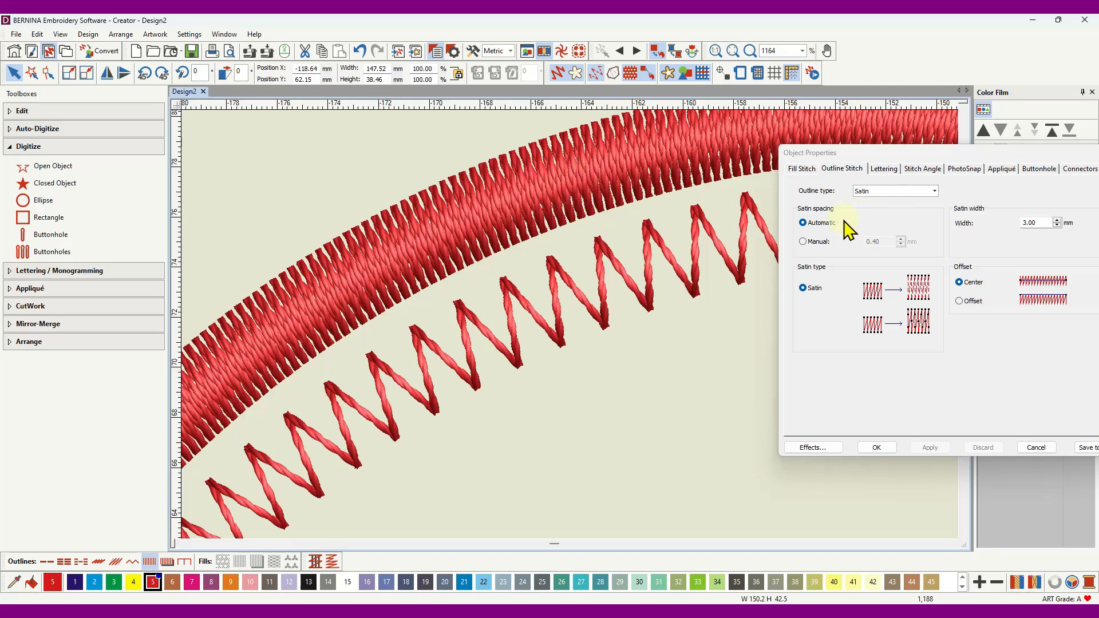
Switch the satin curve to manual spacing of 2.00 mm and apply it.
click(803, 241)
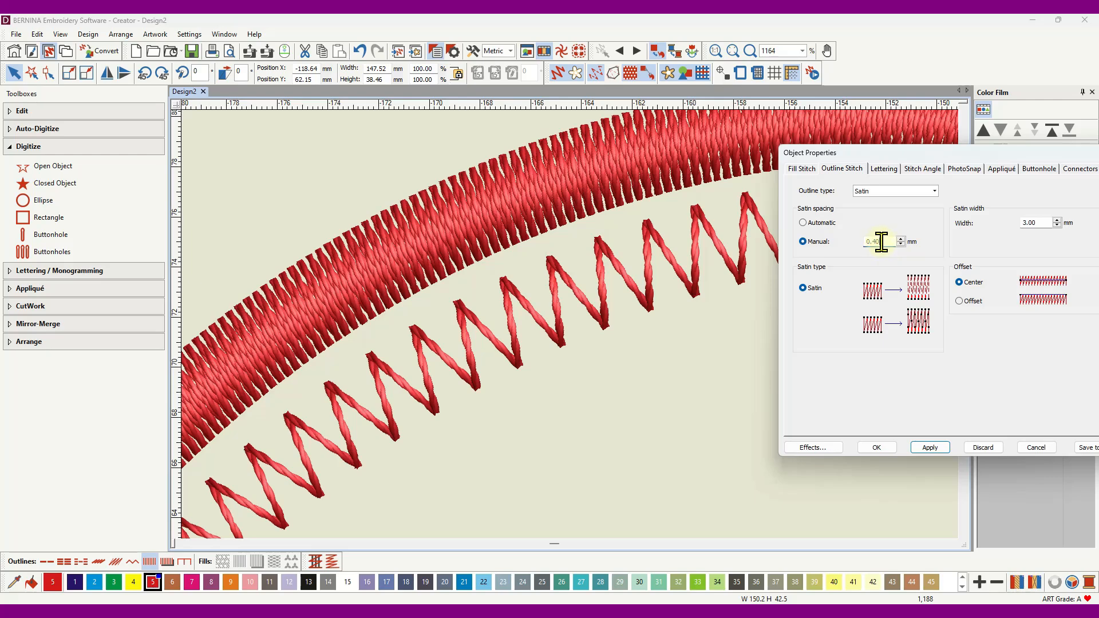
drag(881, 241, 857, 241)
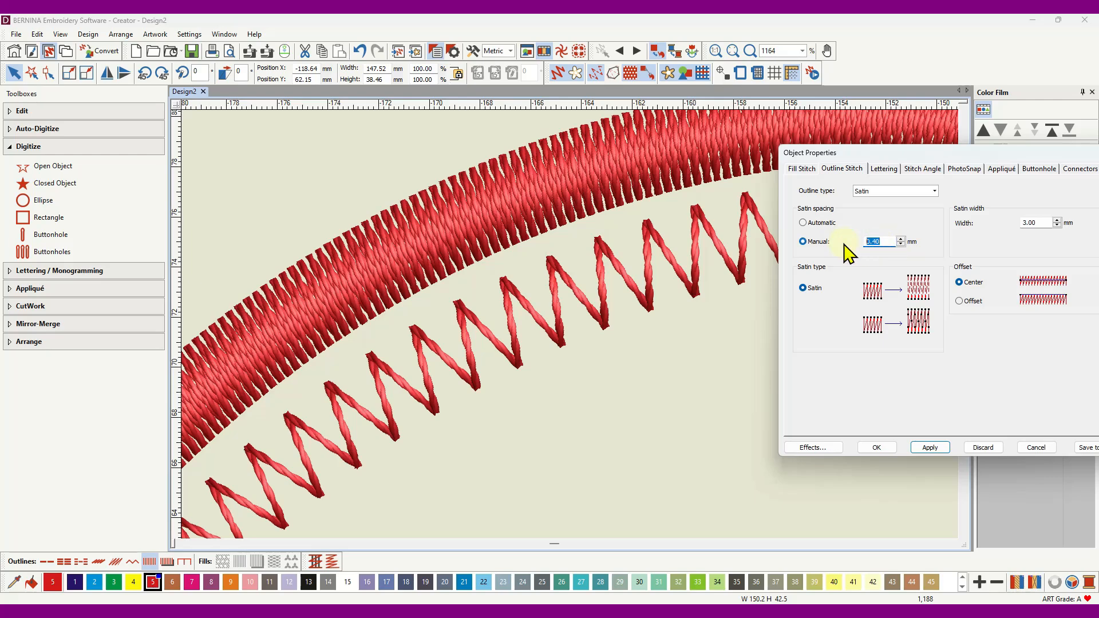
click(930, 447)
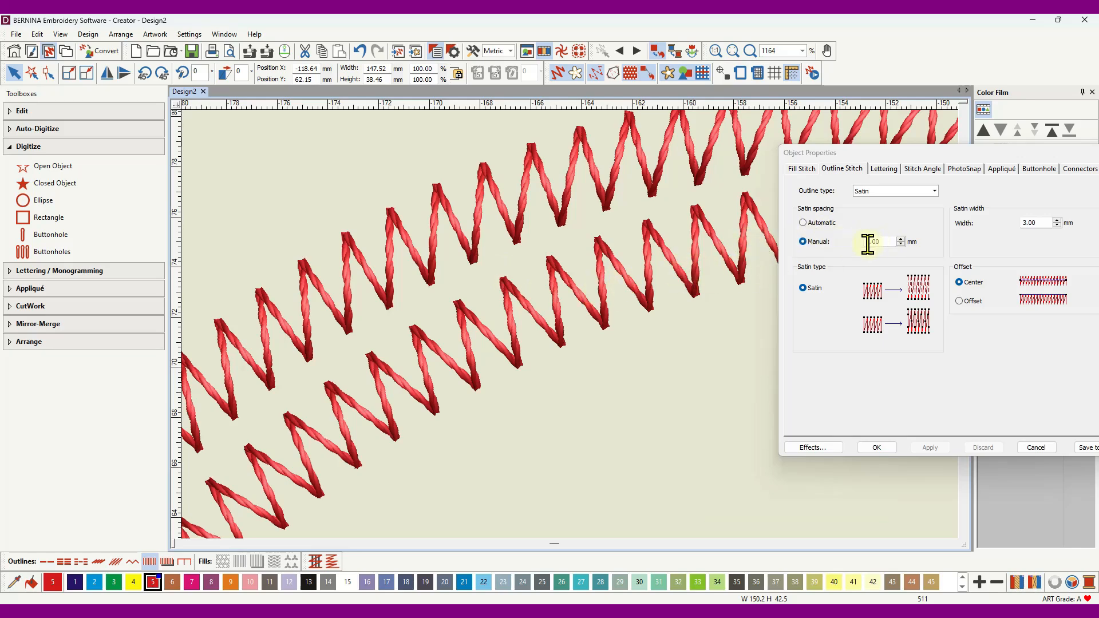
Select the lower zigzag curve and set its spacing to 0.40 mm and then 2.50 mm, applying each value.
click(647, 276)
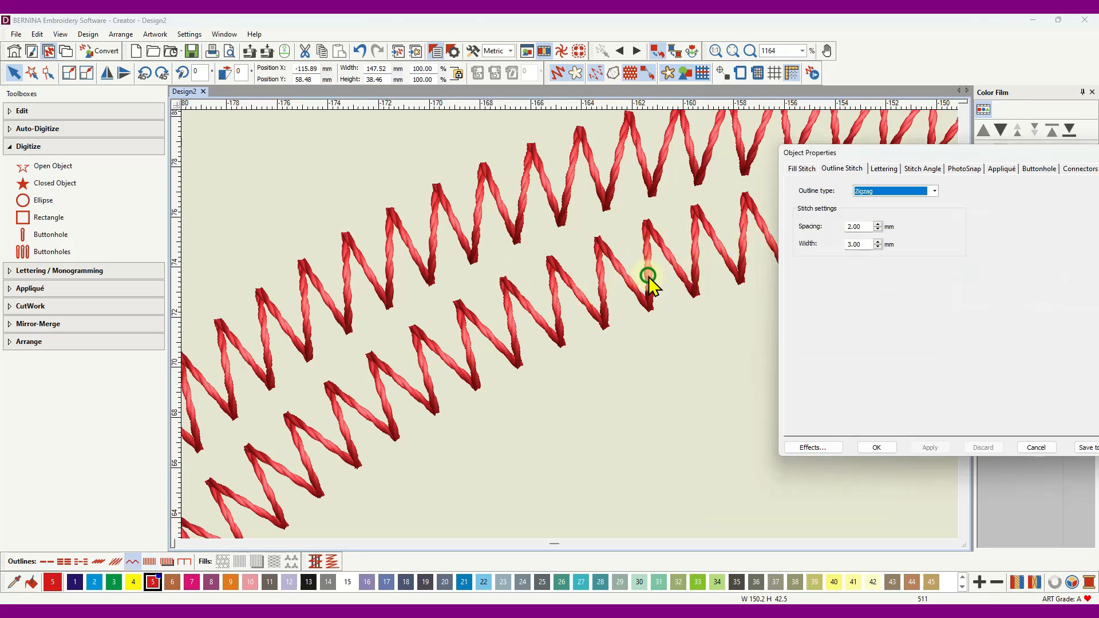
drag(863, 227, 846, 227)
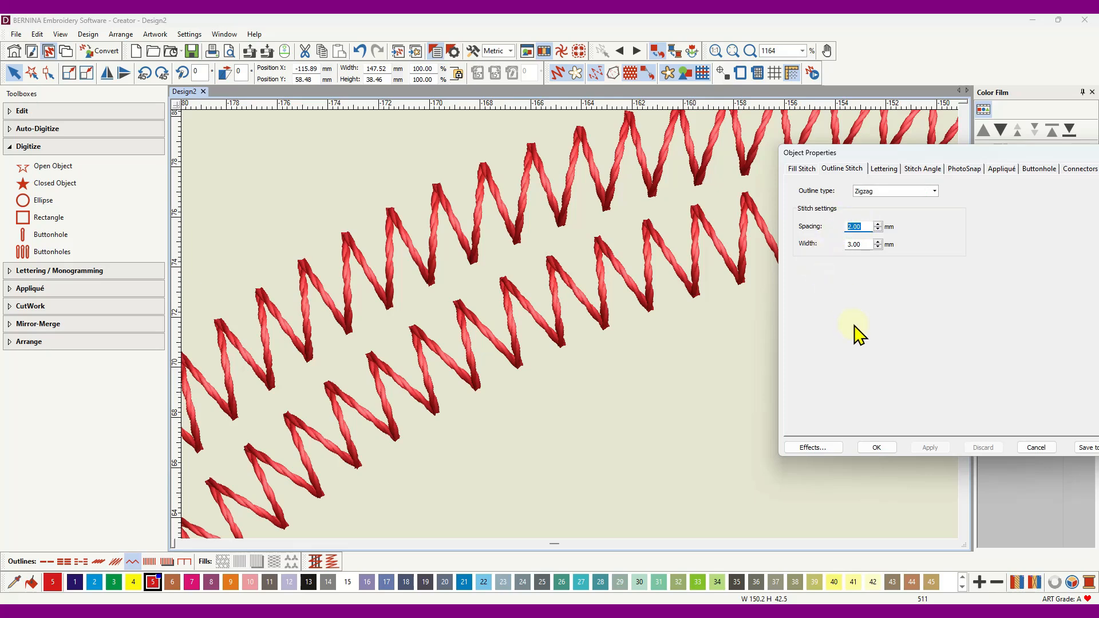
text(.4)
click(930, 448)
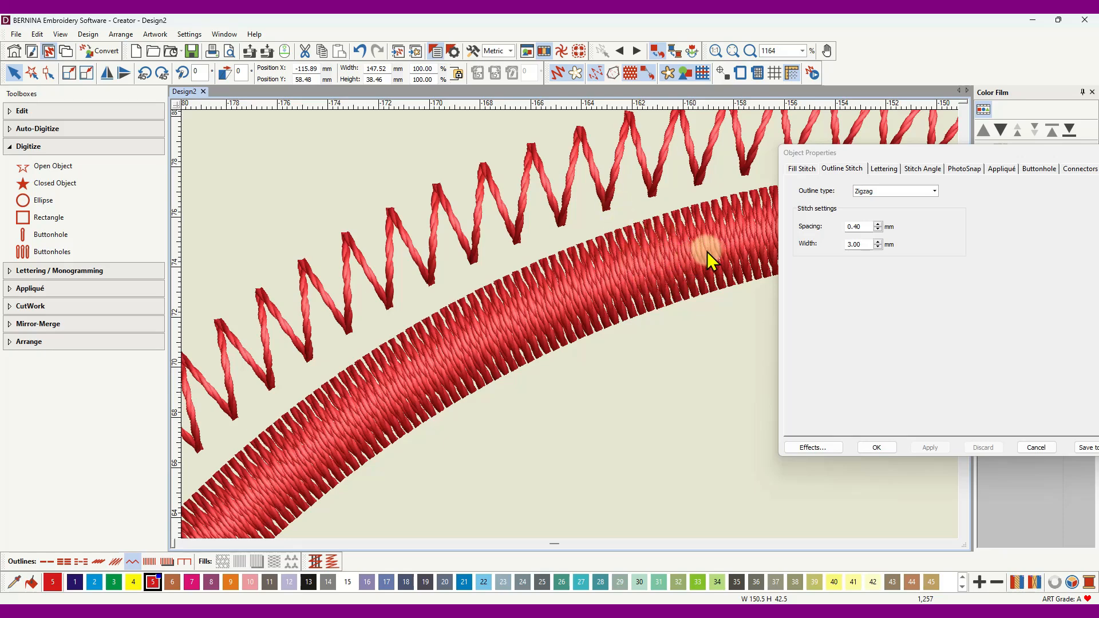
double_click(865, 228)
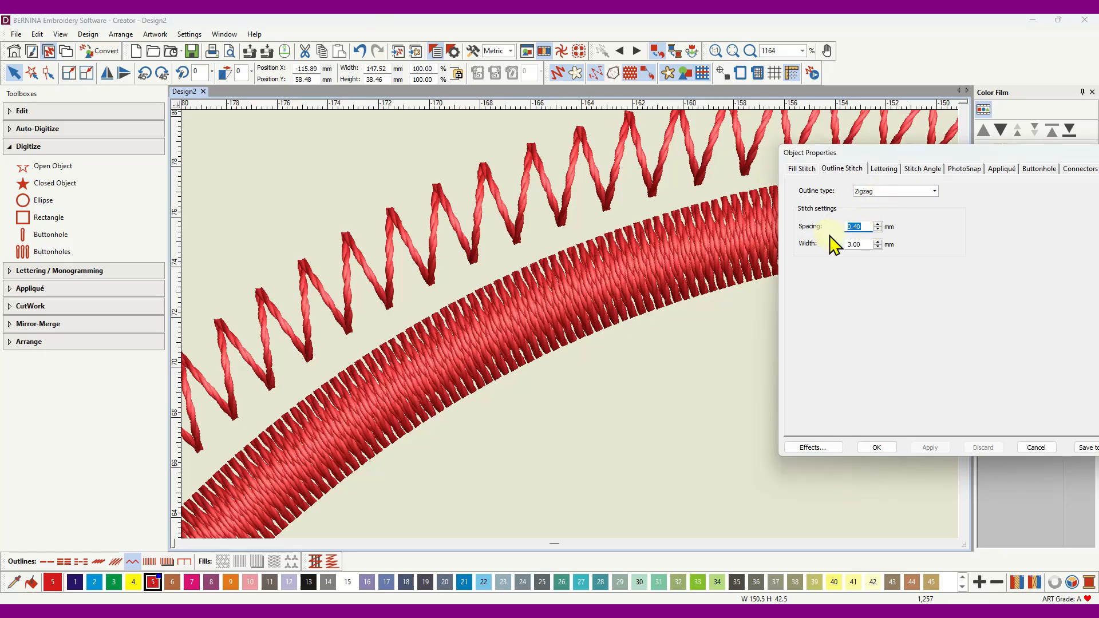
text(2.5)
click(939, 449)
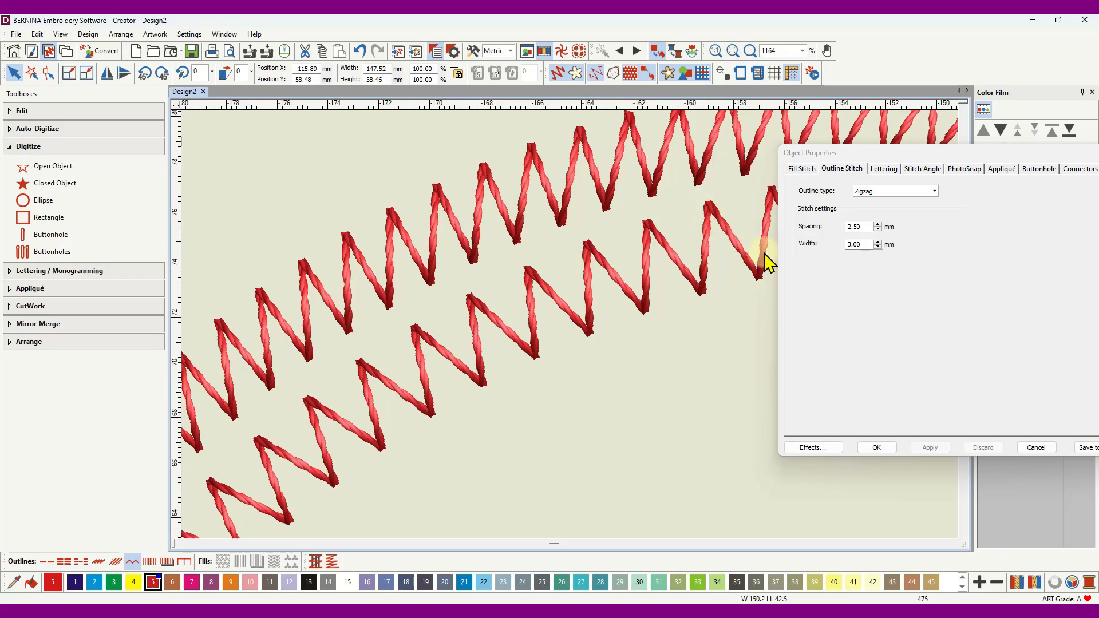
Set the lower zigzag curve's width to 5.00 mm, apply it, and delete that curve.
double_click(862, 244)
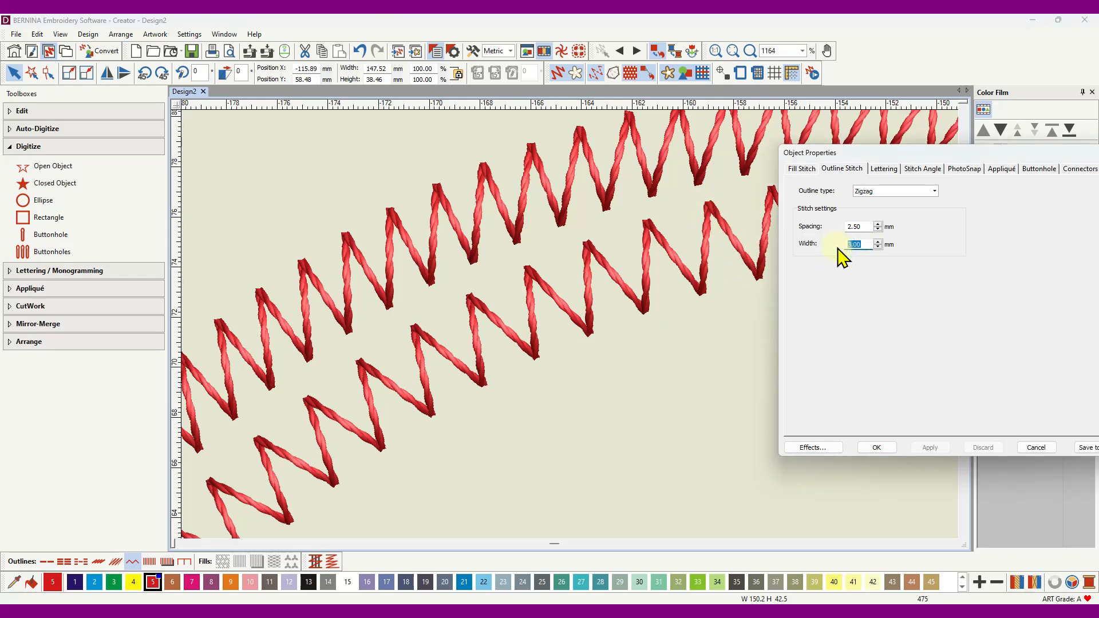
text(5)
click(922, 449)
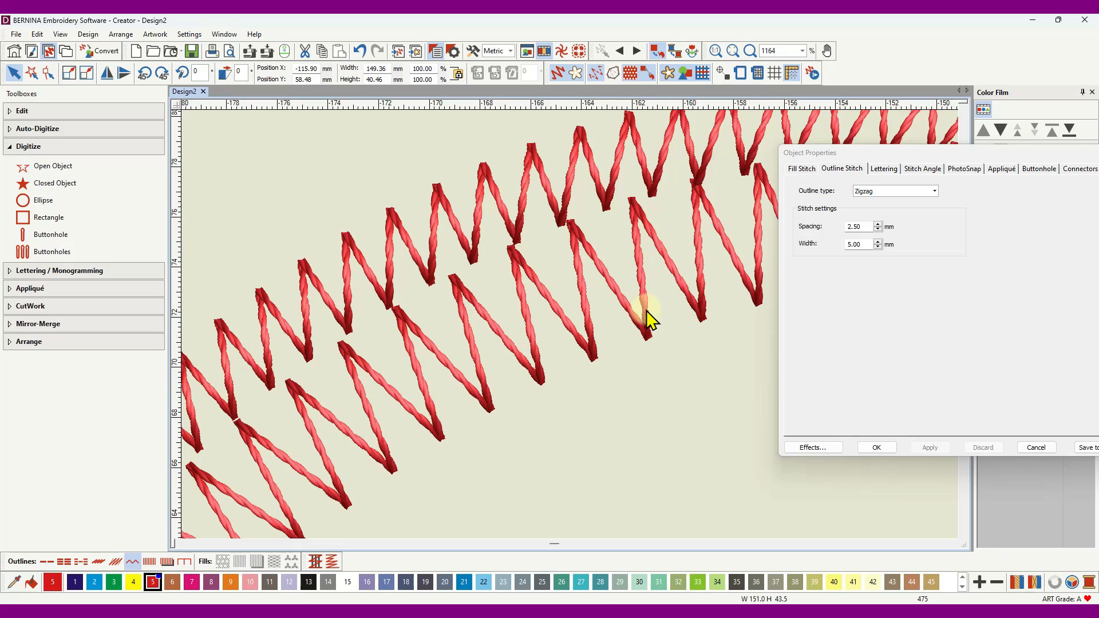
key(Delete)
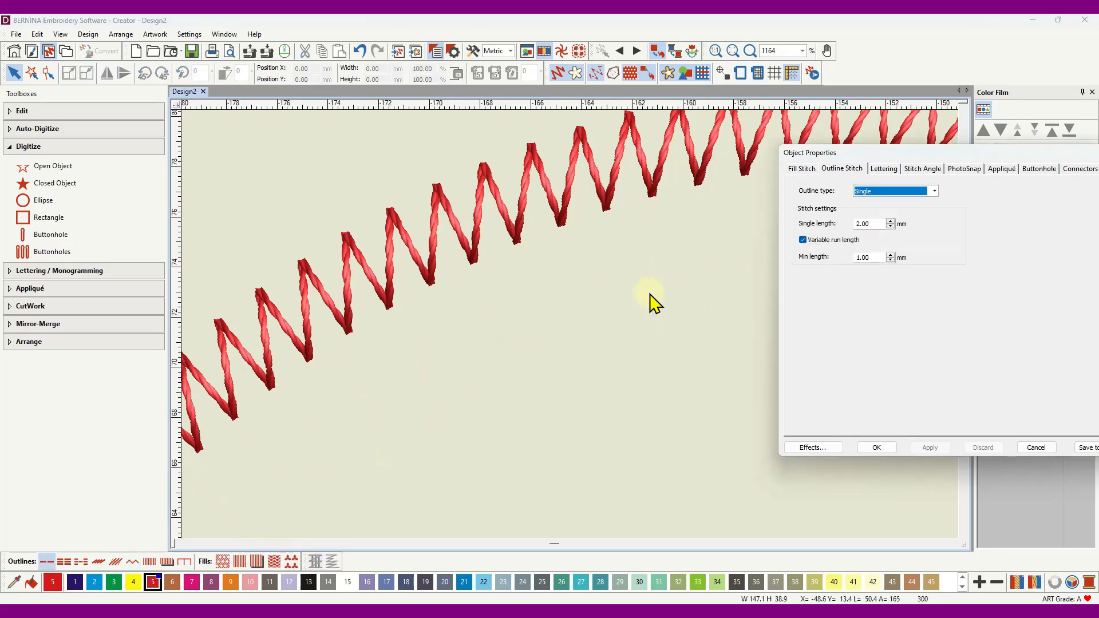
Select the satin curve, apply automatic satin spacing, and turn on its underlay.
click(696, 169)
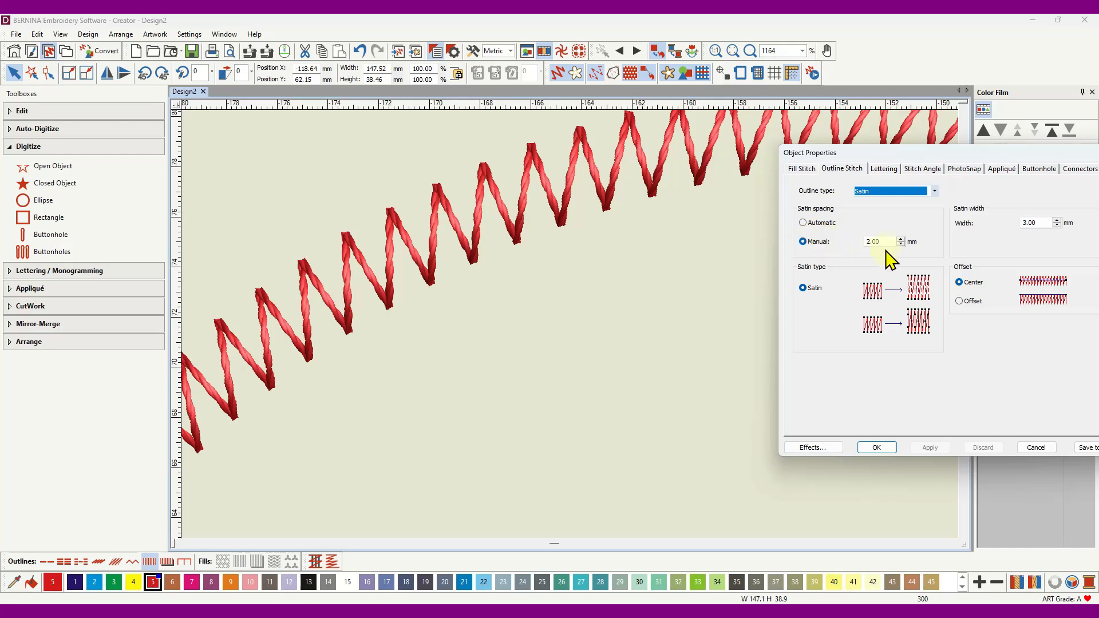
click(802, 223)
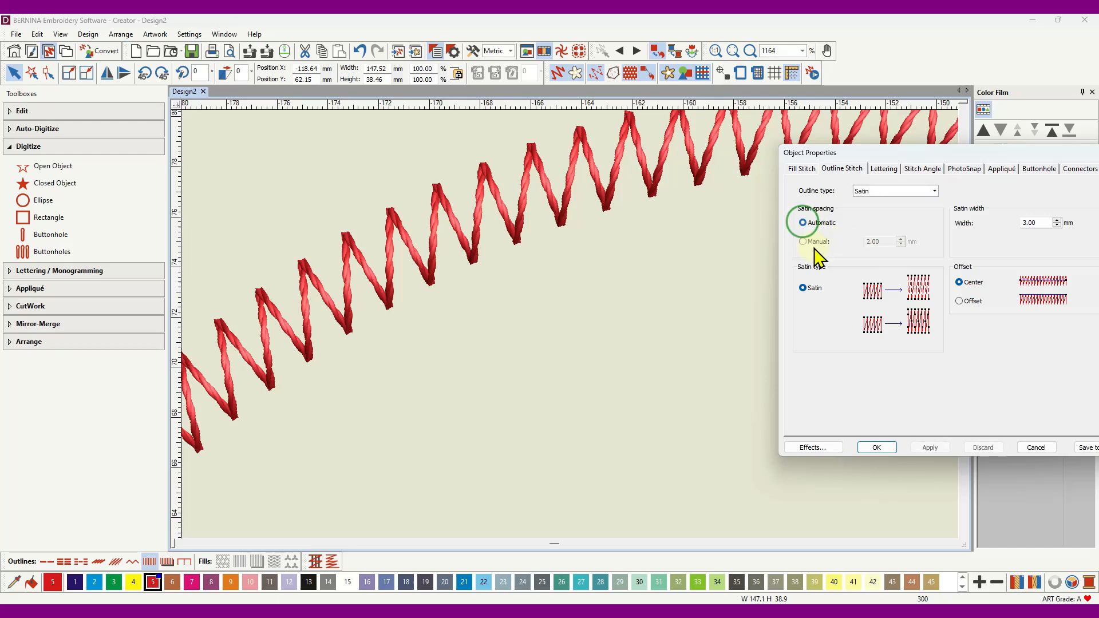
click(933, 448)
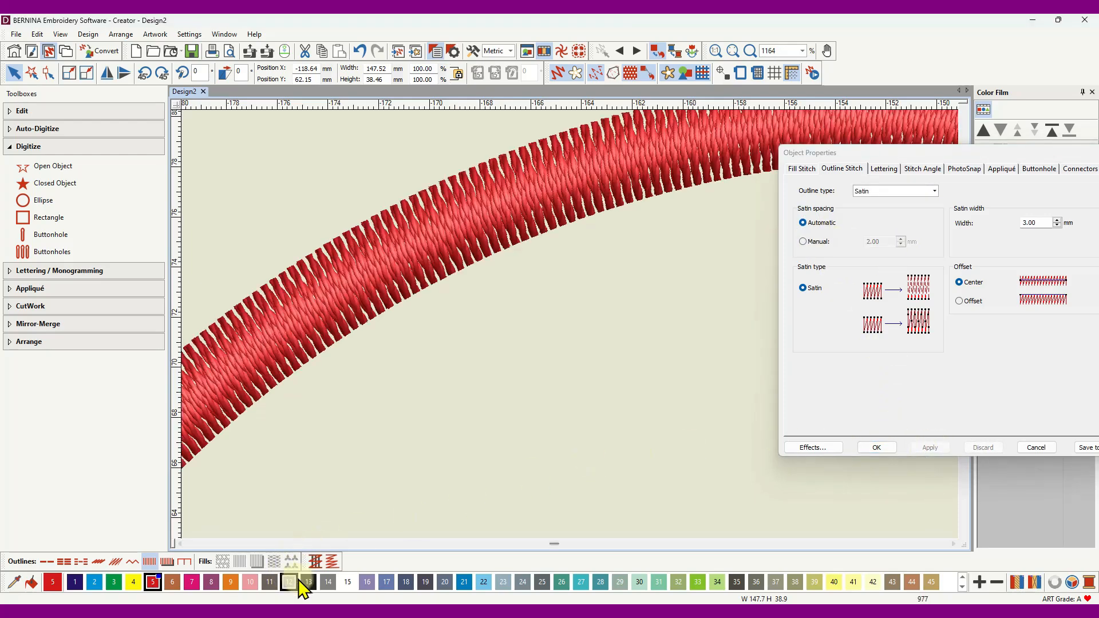
click(314, 562)
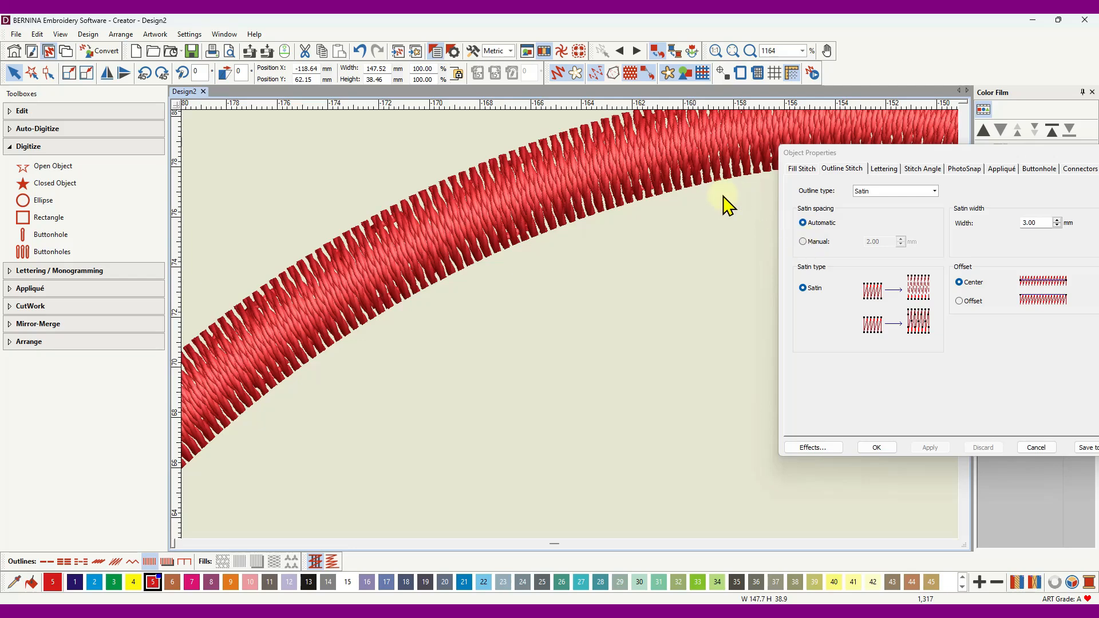
Switch the satin curve to manual spacing of 2.00 mm, set its width to 12.00 mm, and apply the changes.
click(804, 242)
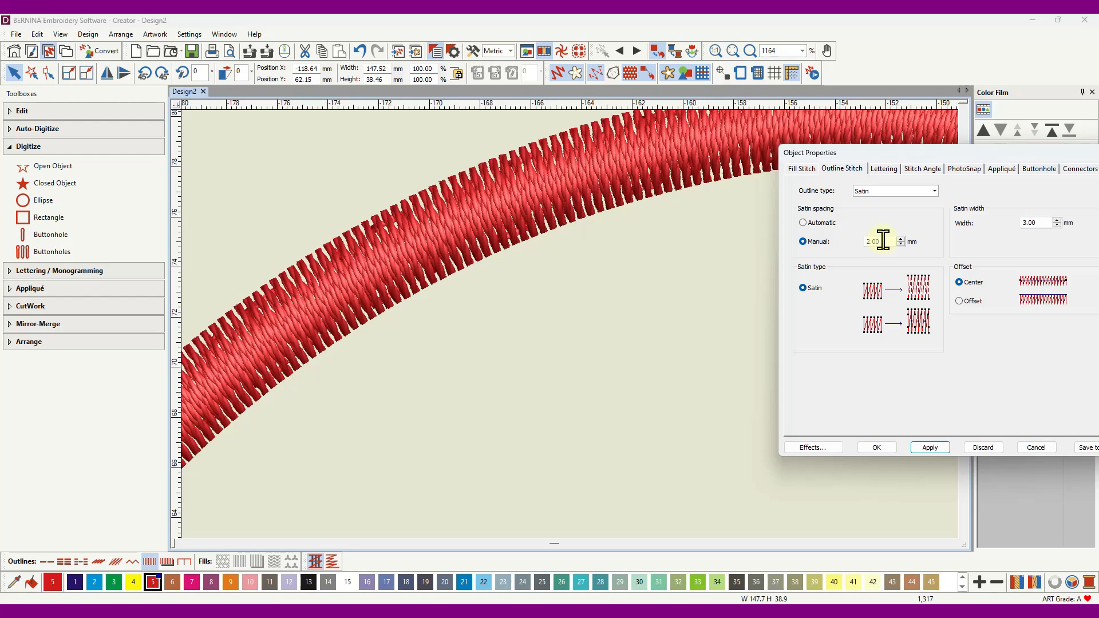
click(804, 286)
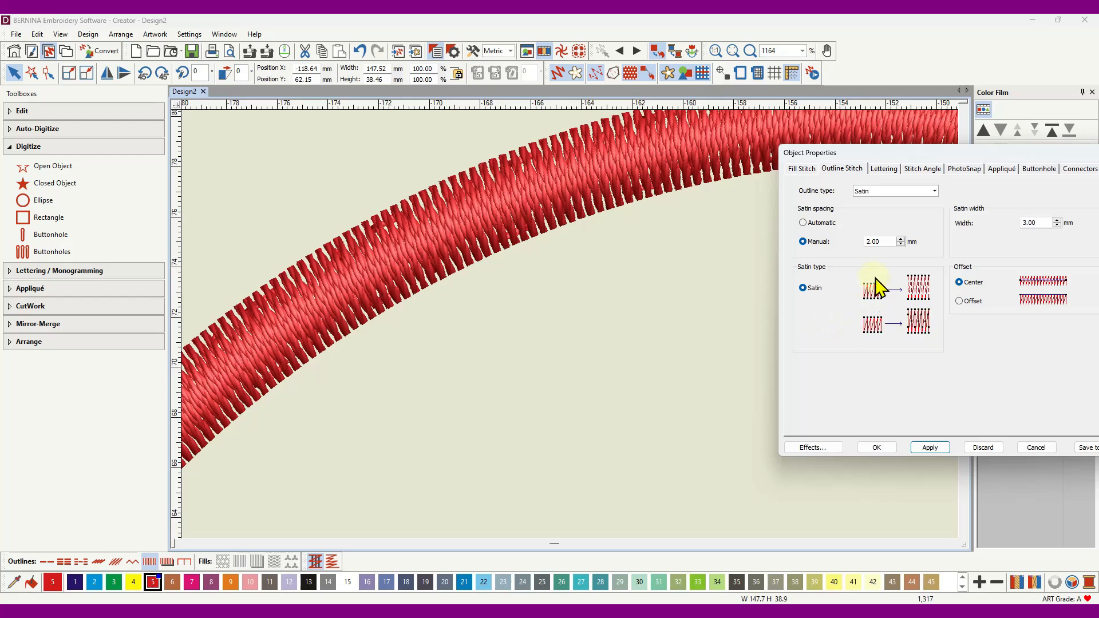
double_click(1037, 222)
click(944, 447)
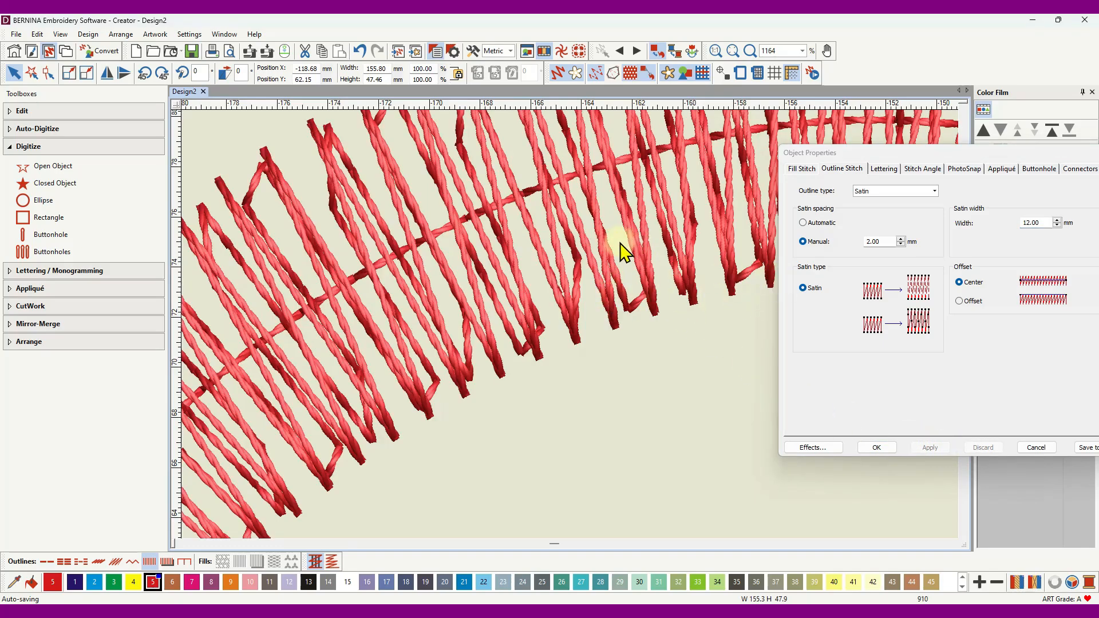
scroll(568, 326, down, 2)
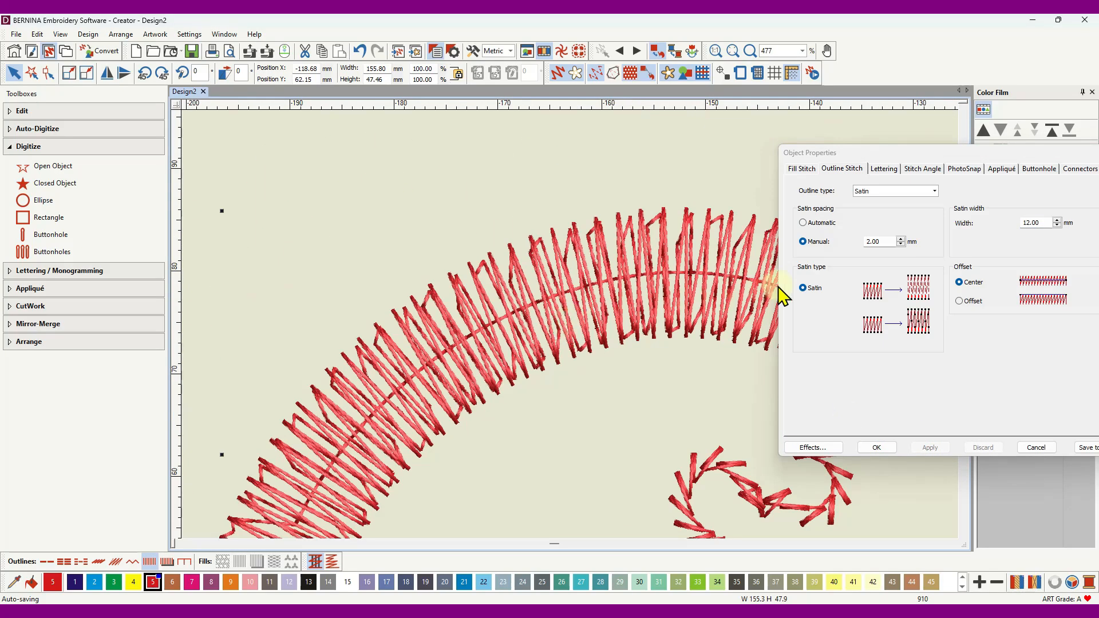
Apply automatic spacing to the satin curve and turn off the realistic stitch view to inspect its individual stitches.
click(803, 223)
click(926, 447)
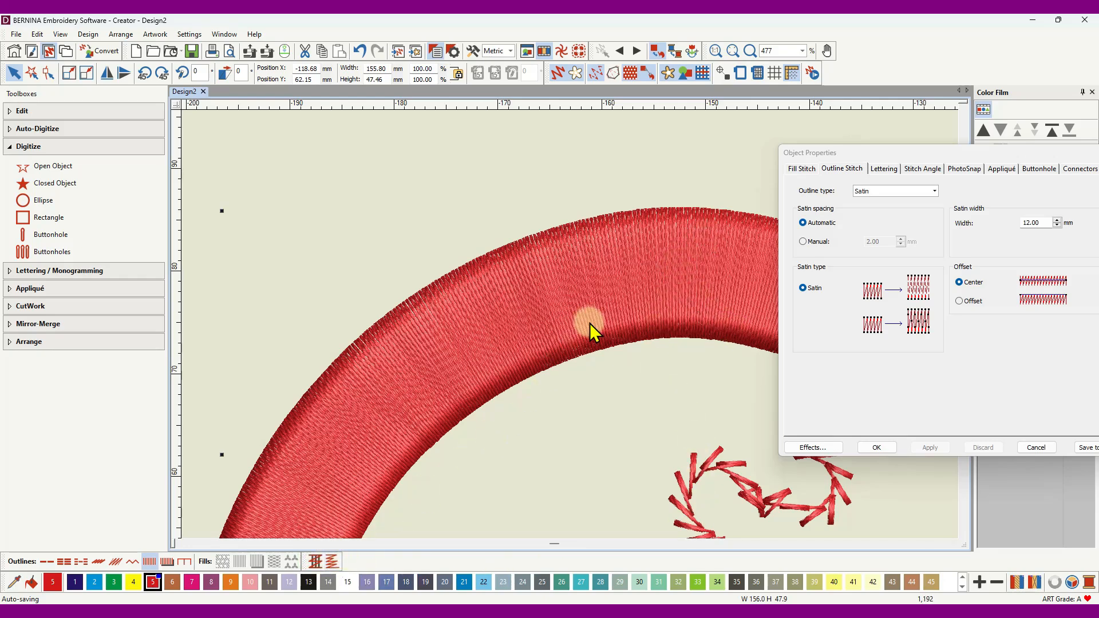
click(559, 73)
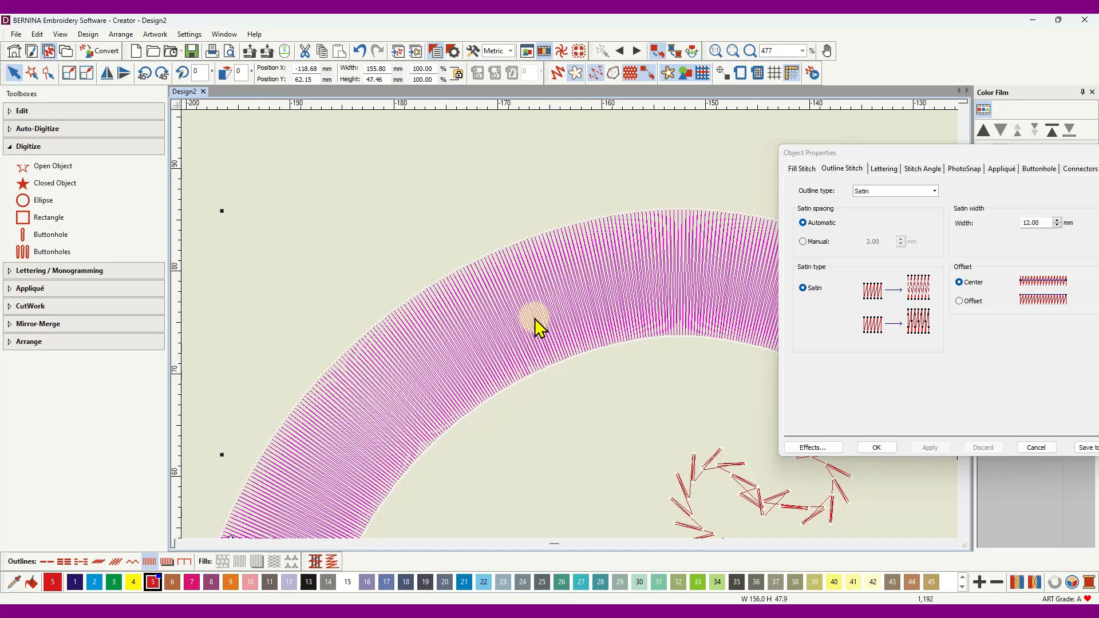
scroll(532, 351, up, 2)
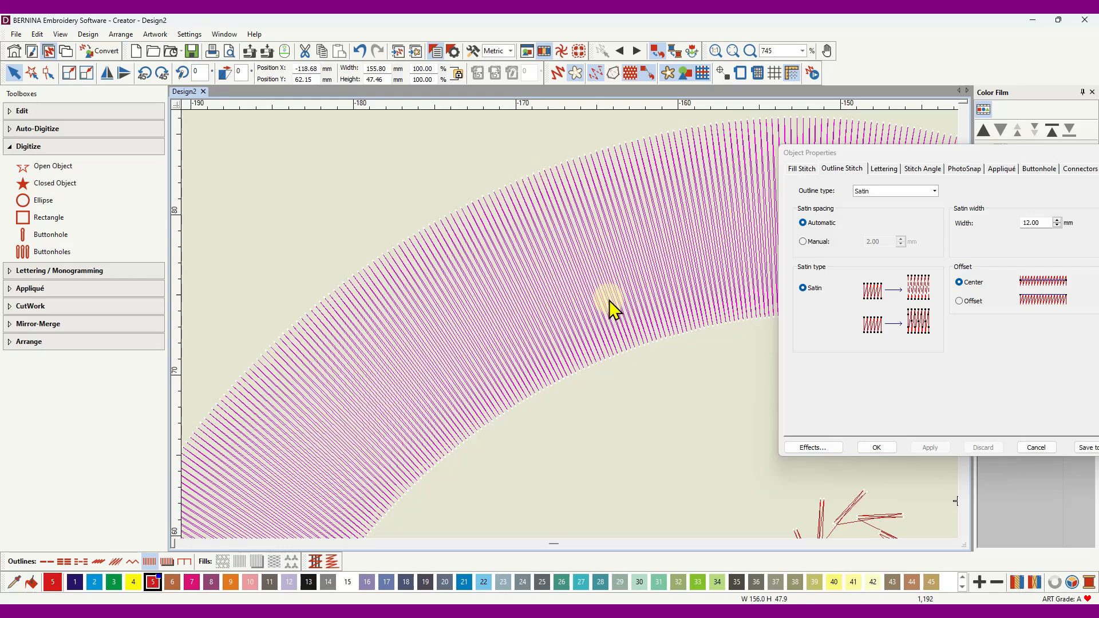
Set the satin curve's width to 15 mm and apply it.
drag(1043, 223, 1006, 221)
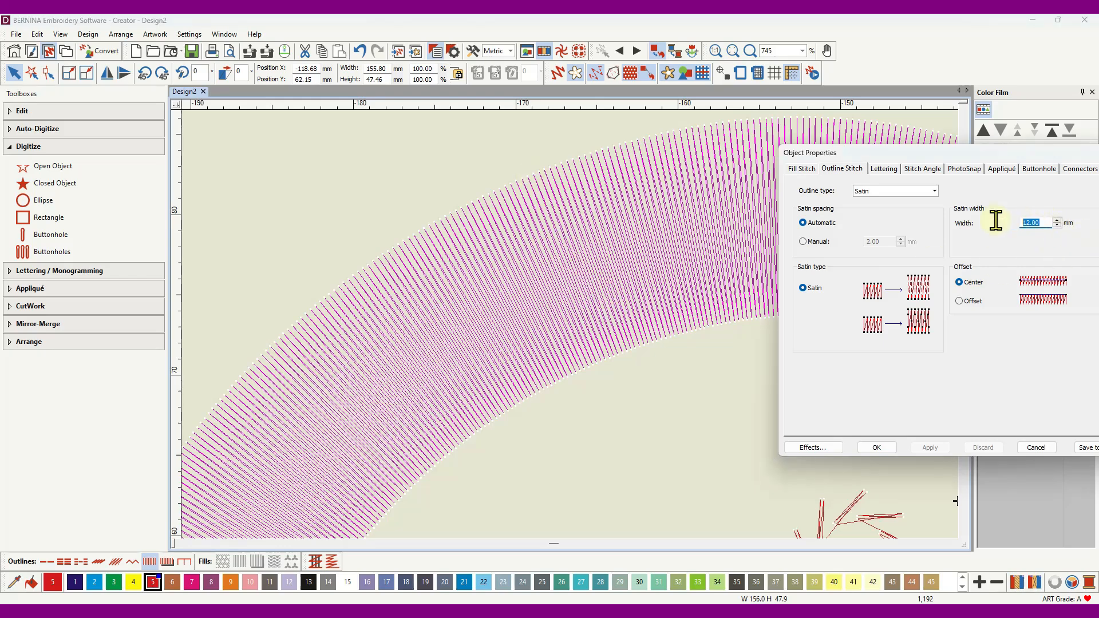
text(15)
click(933, 449)
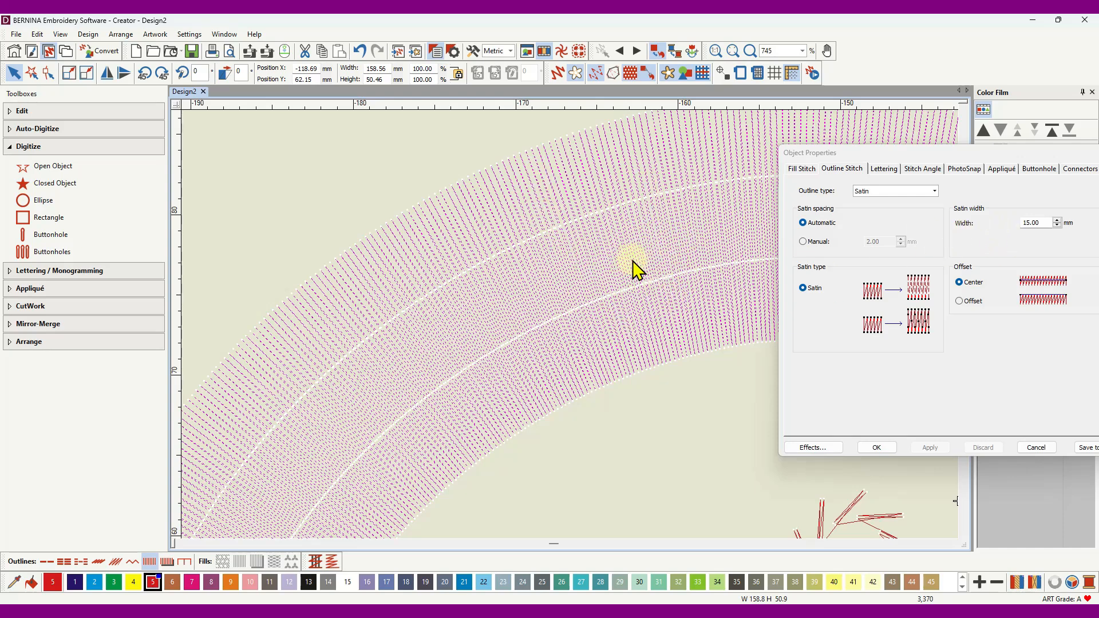
Set the satin curve's width to 5 mm, apply it, and turn on its underlay.
double_click(1037, 222)
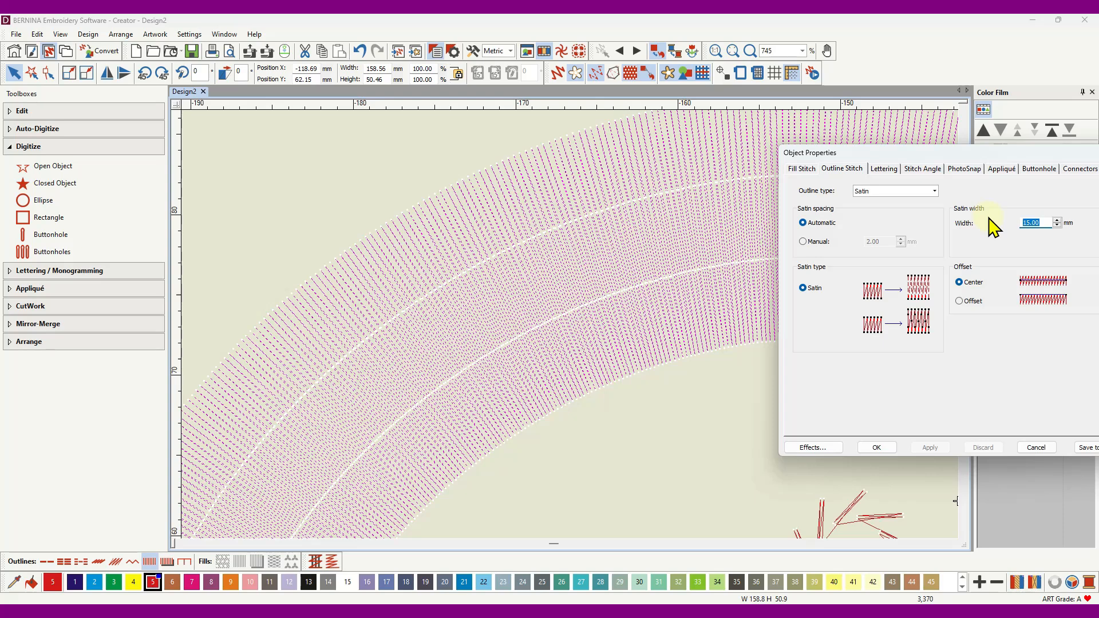
text(5)
click(932, 449)
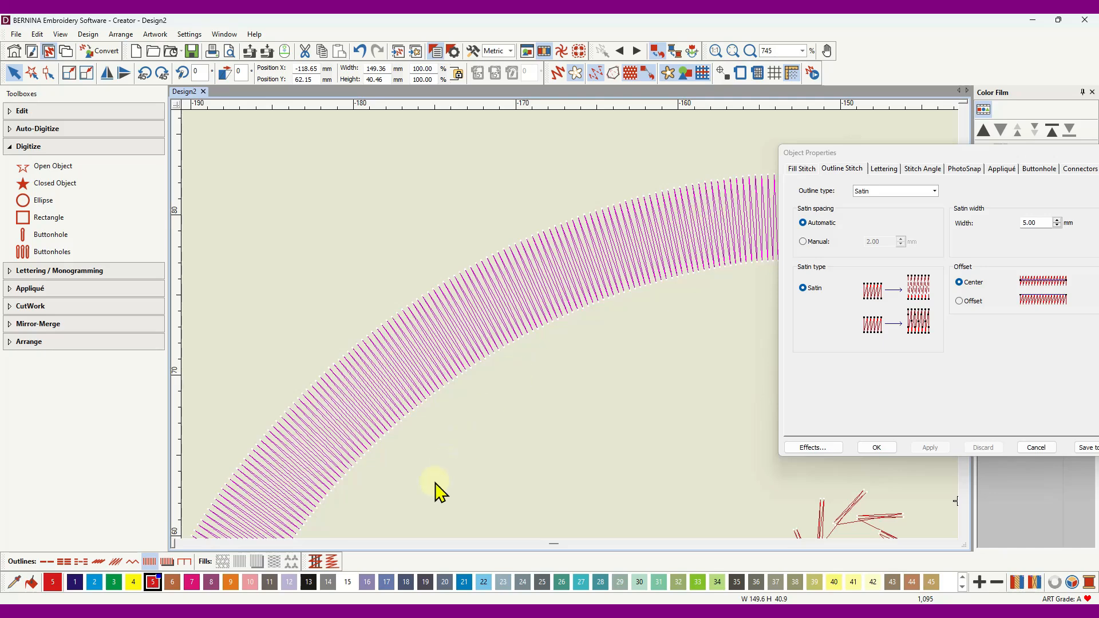
click(316, 561)
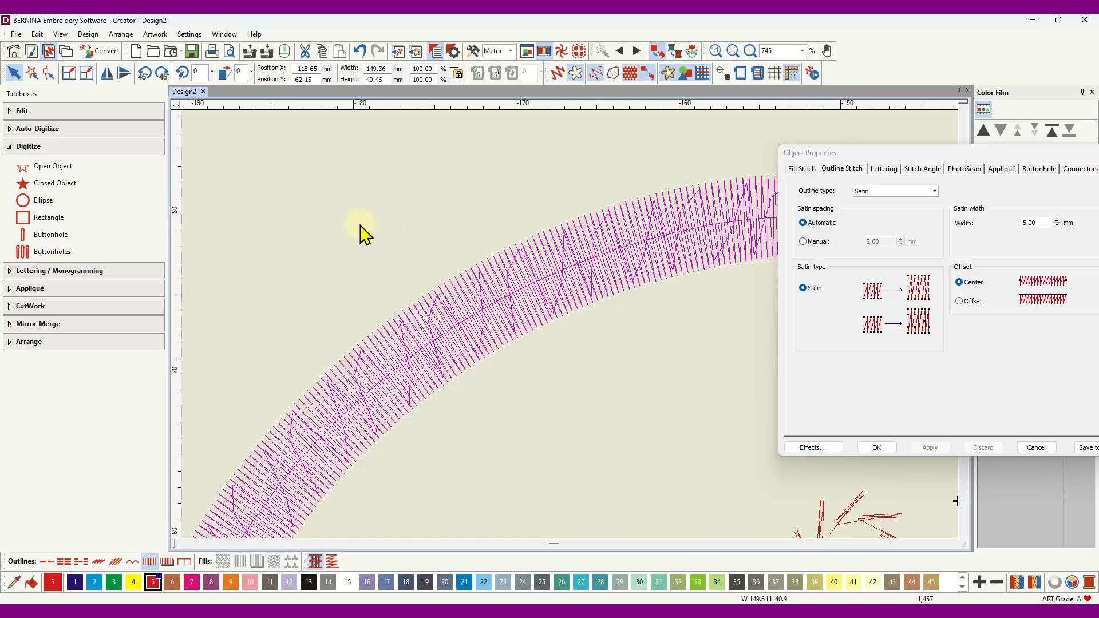
Show the satin curve's reshape points and apply the Offset option so the stitches lie to one side of its outline.
click(46, 73)
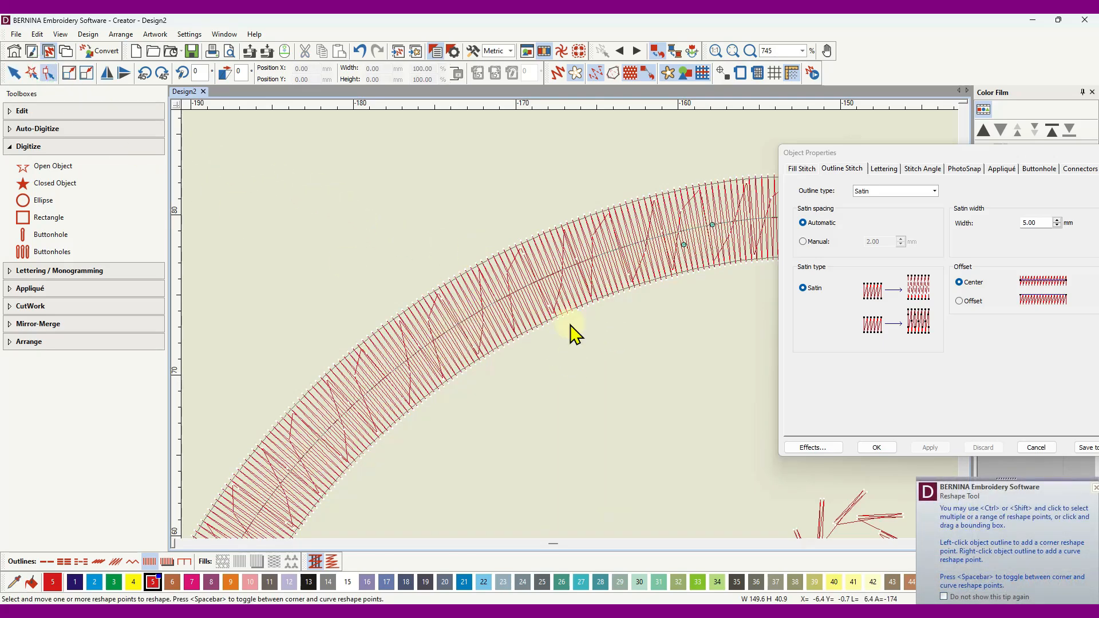
scroll(570, 326, down, 3)
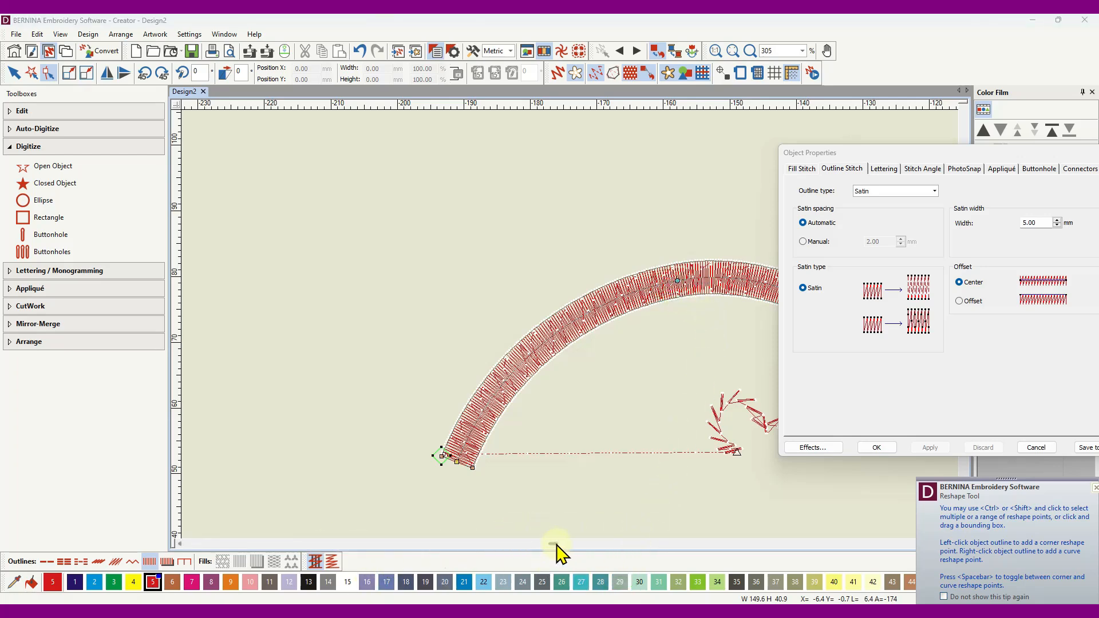
drag(556, 544, 558, 543)
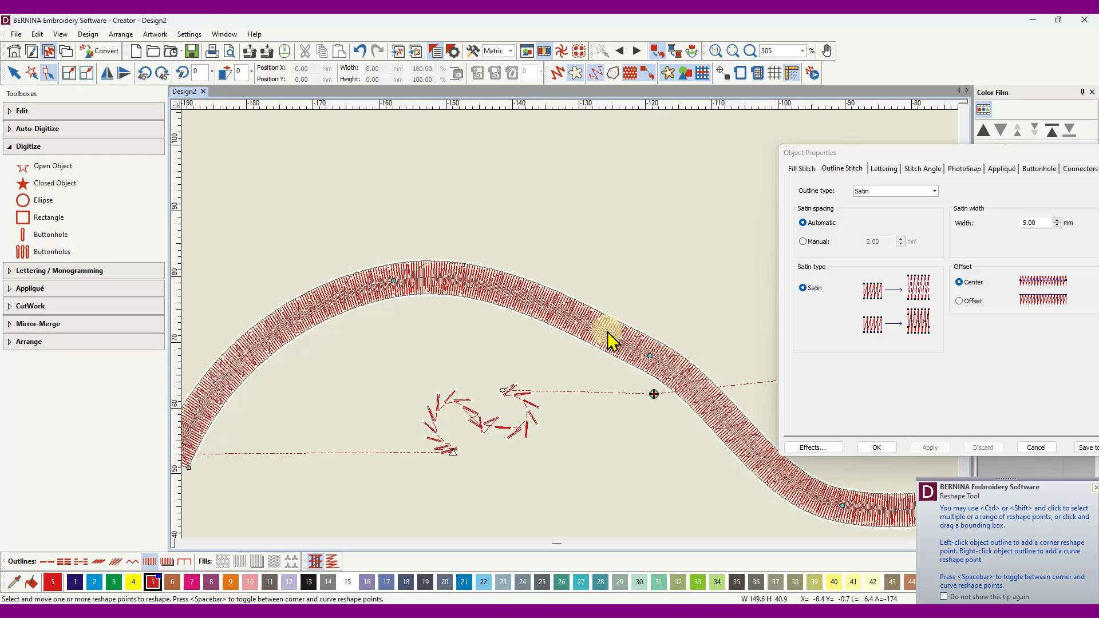
click(960, 301)
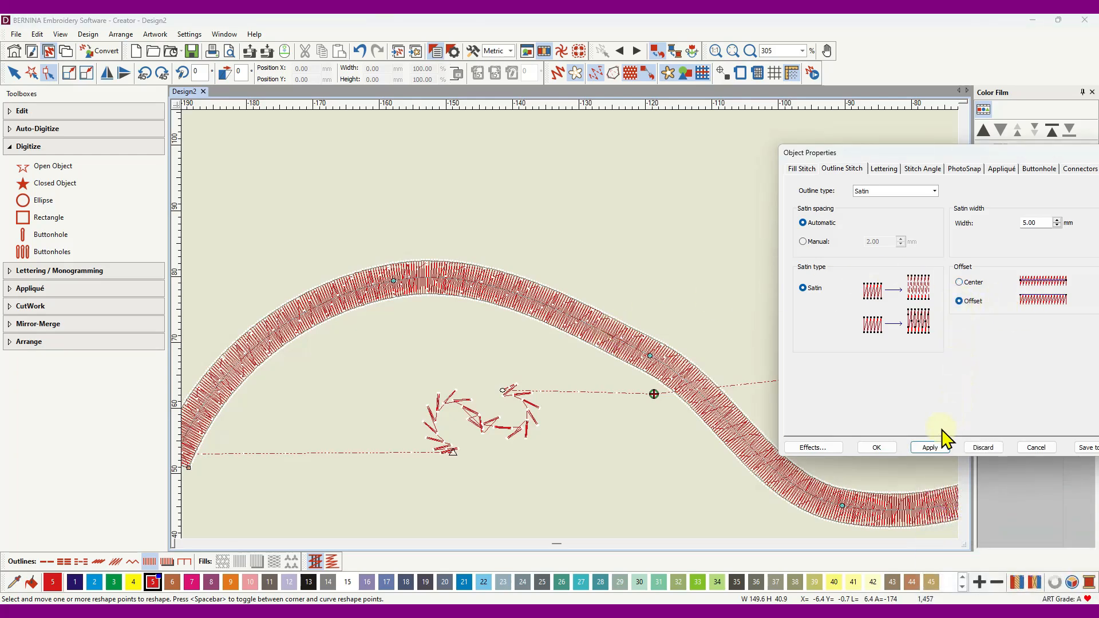
click(936, 447)
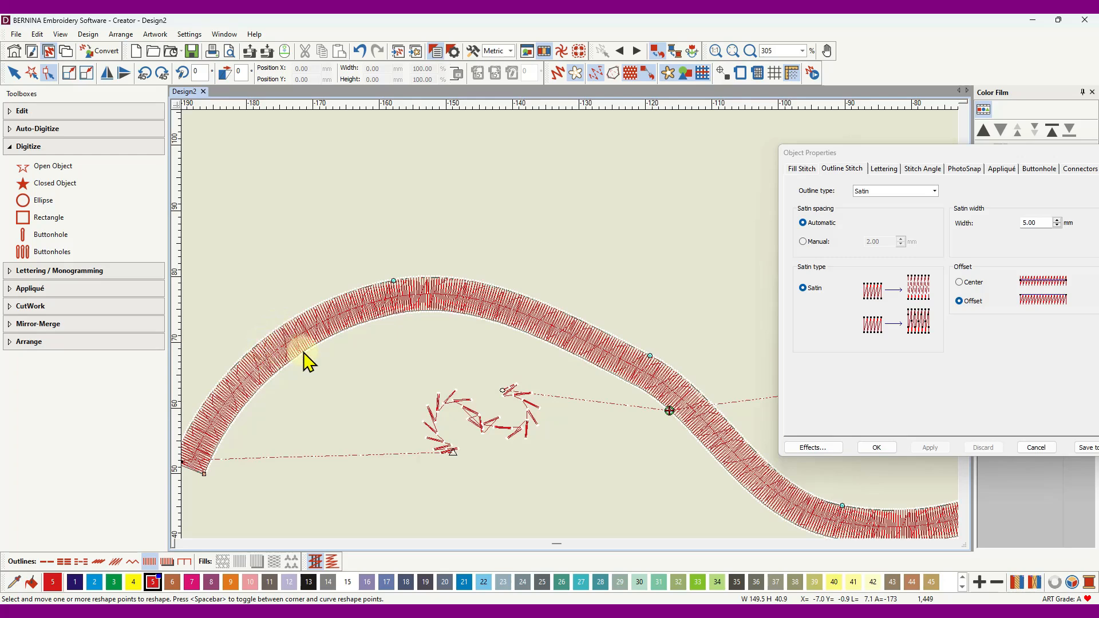
Swap the satin curve's start and end points so stitching begins at its right end, and close its properties.
scroll(466, 351, down, 2)
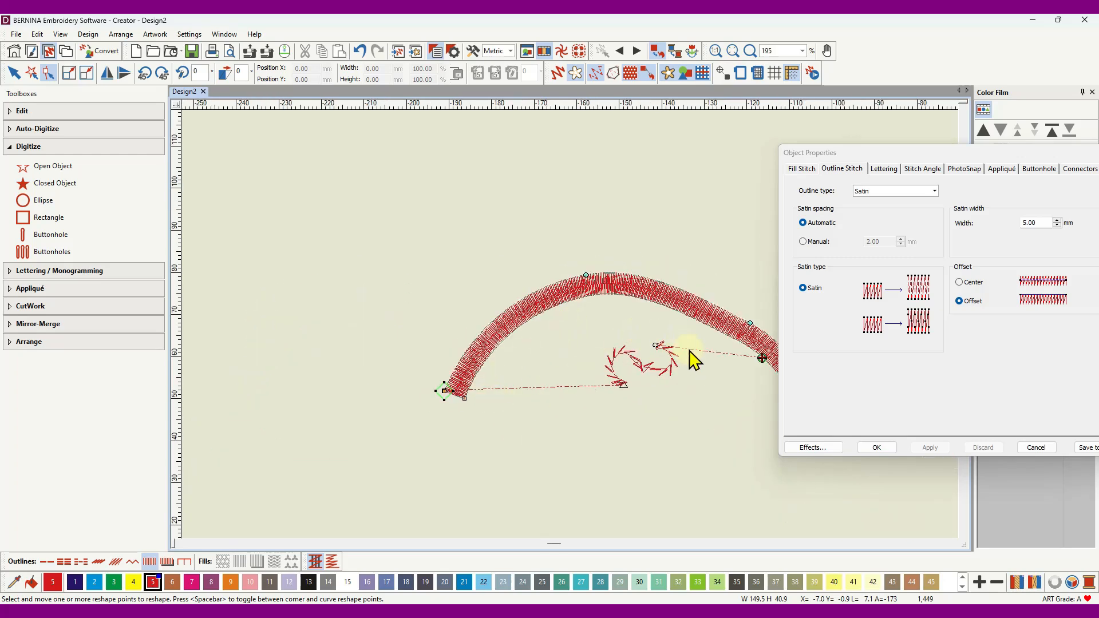
scroll(726, 378, down, 1)
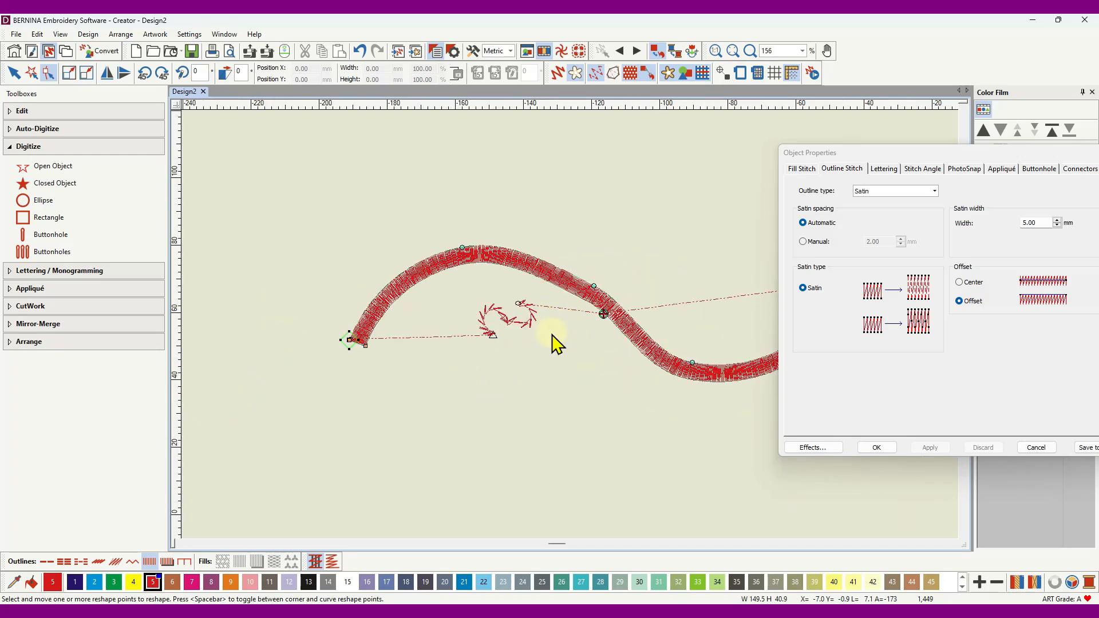
scroll(553, 335, down, 1)
scroll(571, 326, down, 1)
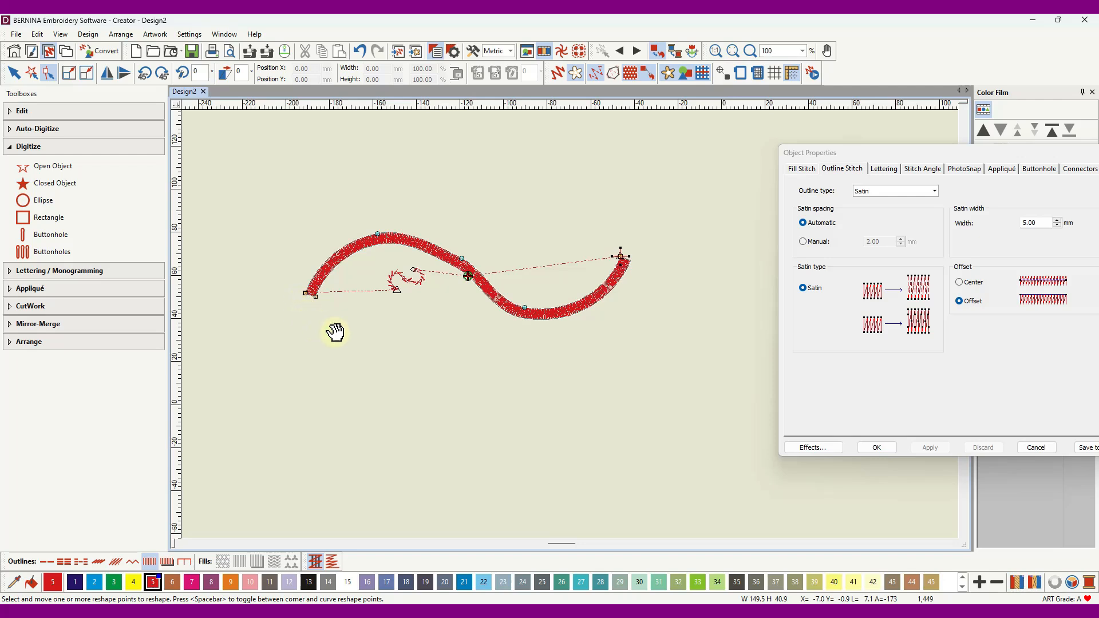
click(623, 257)
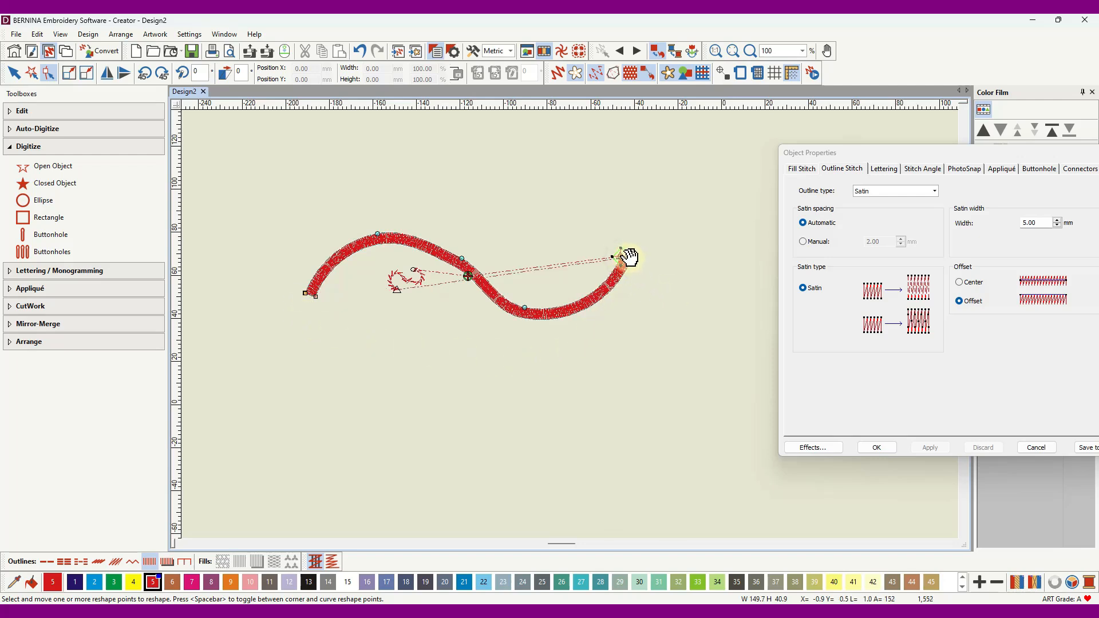
drag(629, 258, 644, 253)
click(624, 257)
click(874, 448)
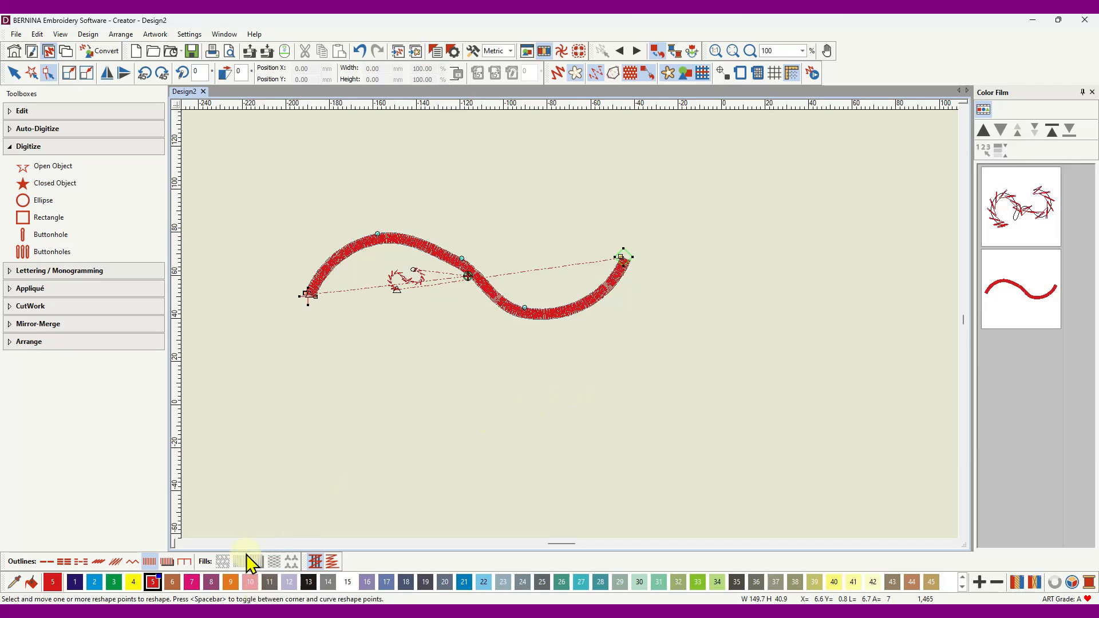
With no object selected, set the current outline properties to Satin with the Offset option and confirm them.
right_click(148, 562)
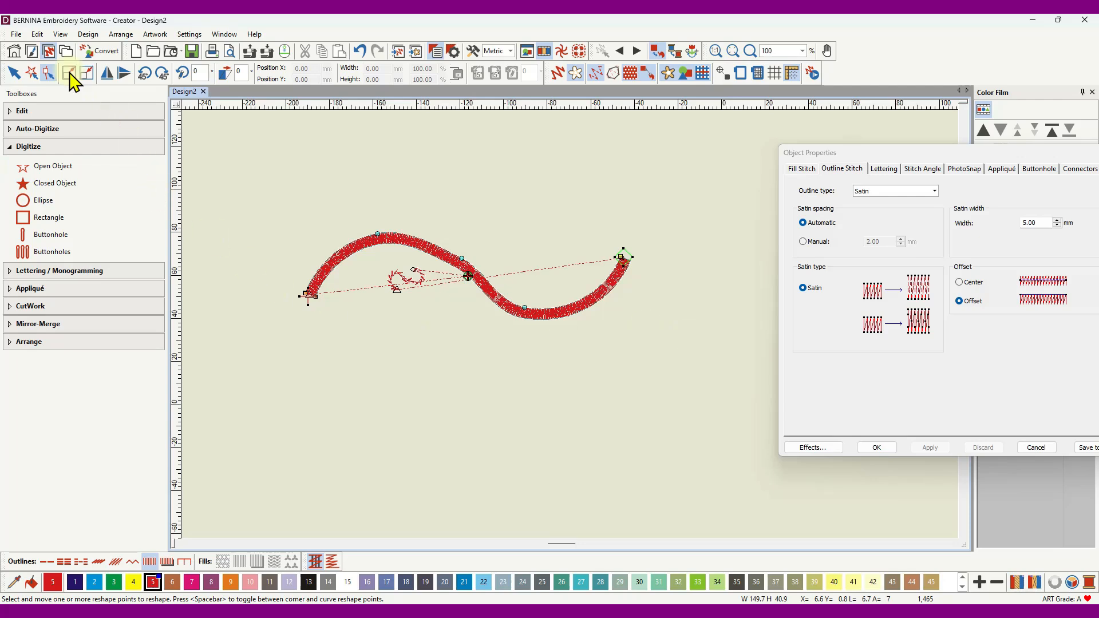
click(12, 72)
click(634, 162)
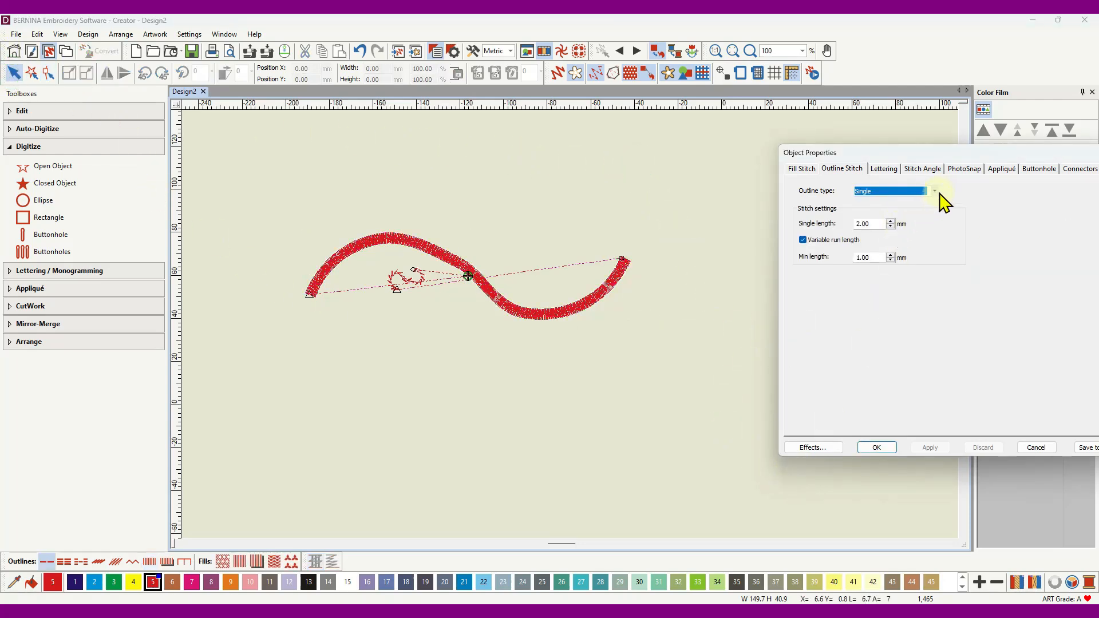
drag(1057, 155, 989, 164)
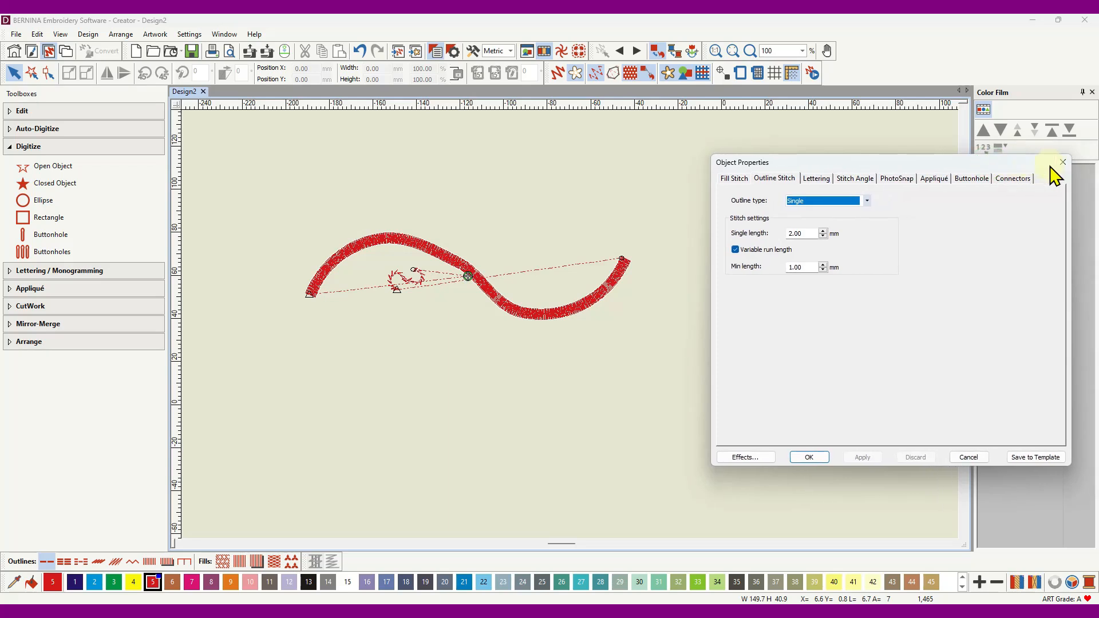
click(149, 561)
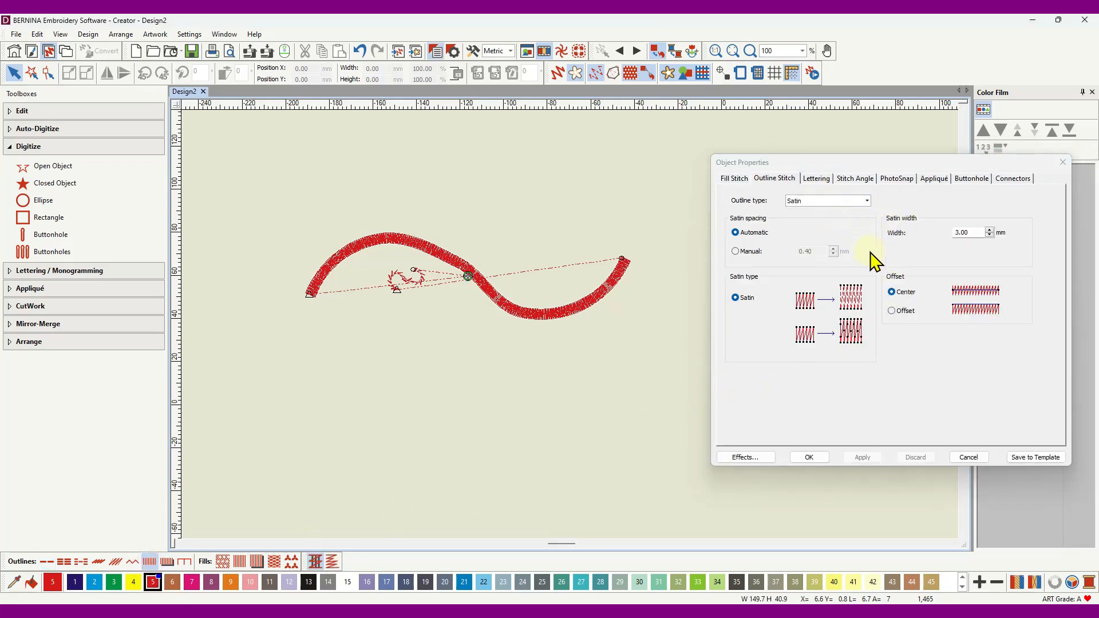
click(892, 311)
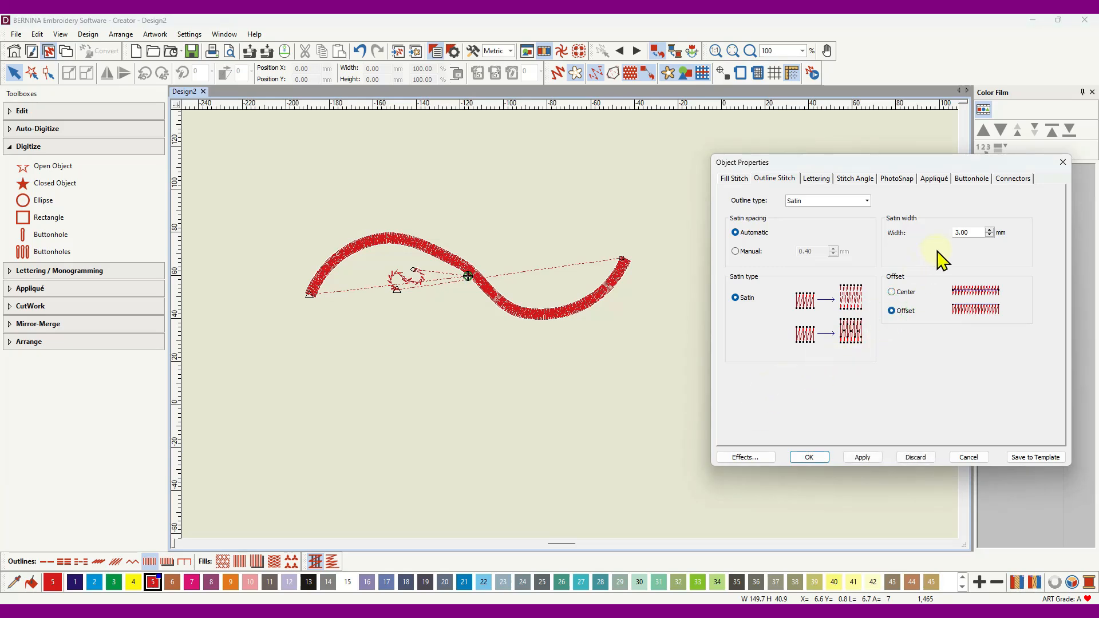
click(848, 457)
click(816, 457)
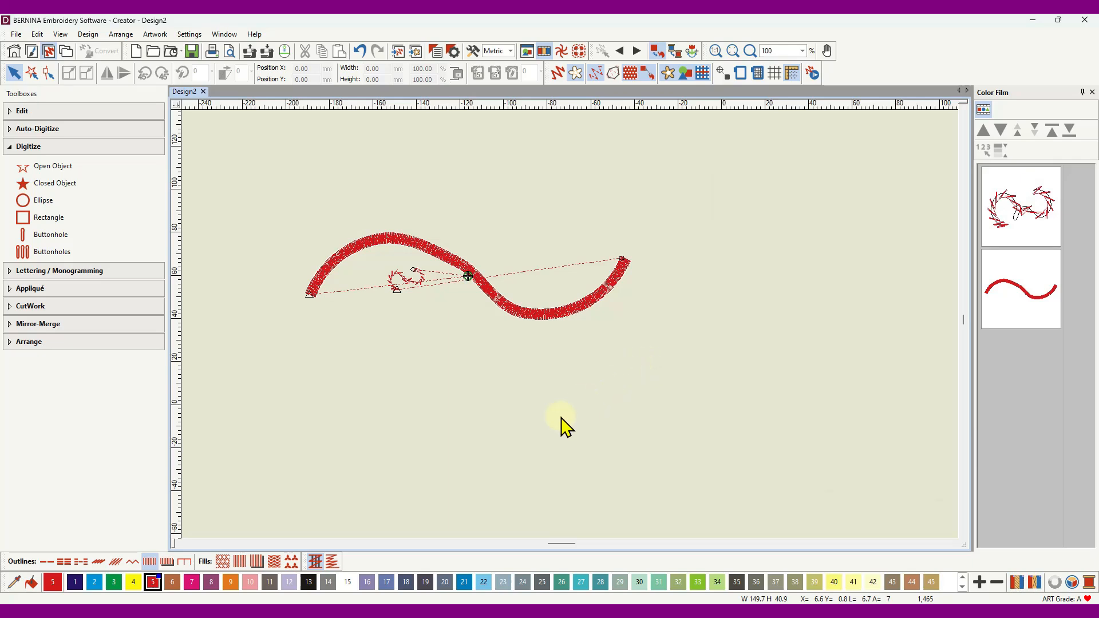
Digitize a six-point wavy open object with a Satin outline below the existing curve, working from right to left.
click(53, 166)
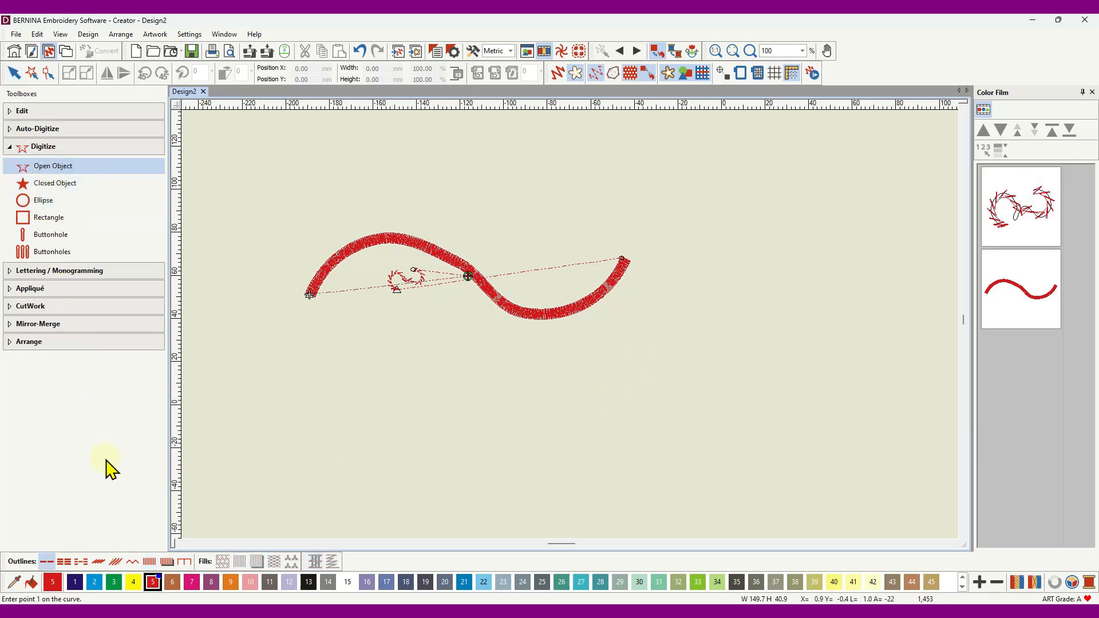
click(148, 562)
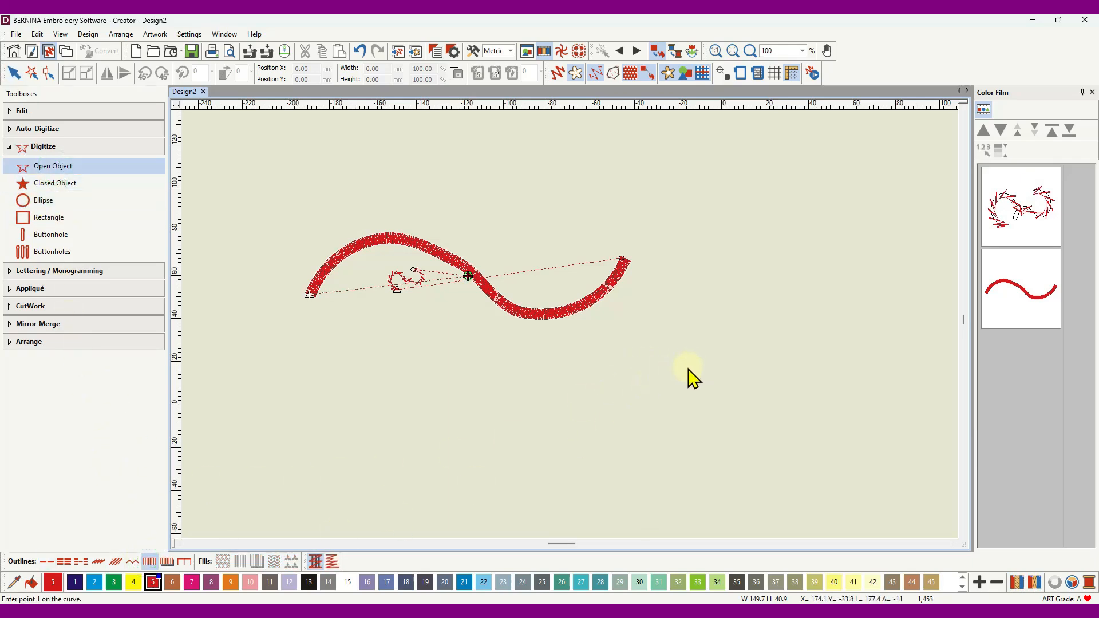
click(671, 371)
click(606, 425)
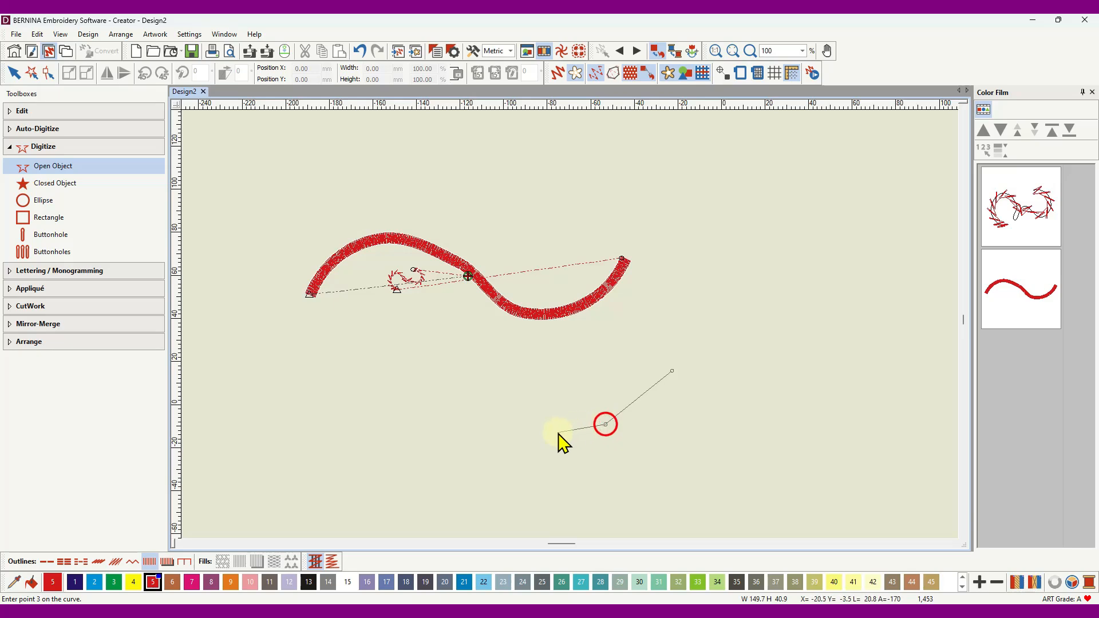
click(525, 412)
click(442, 354)
click(360, 370)
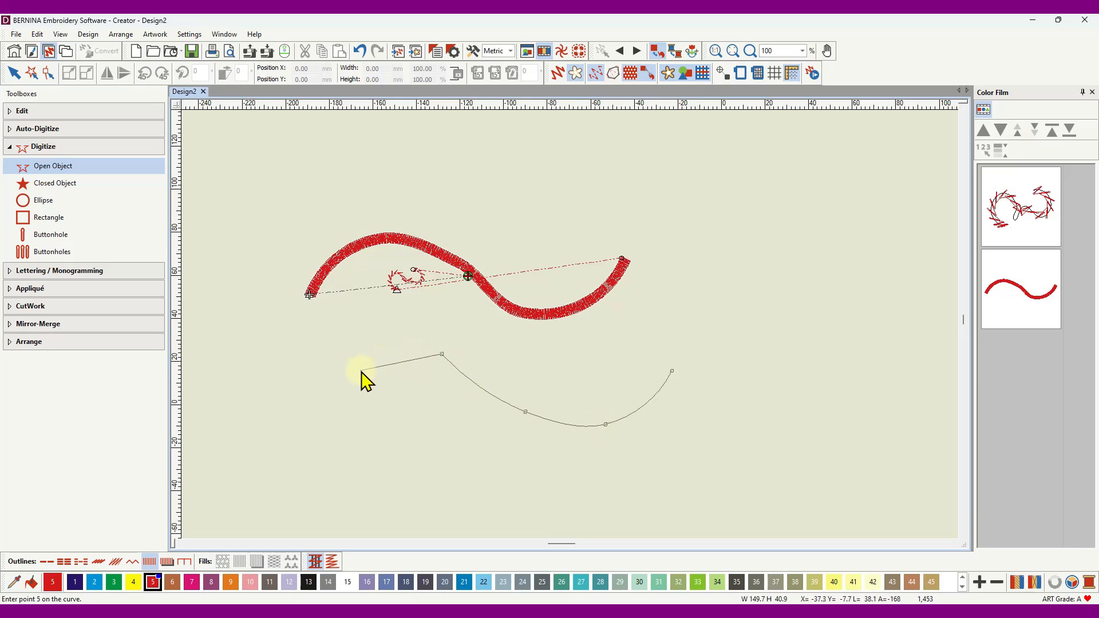
click(320, 422)
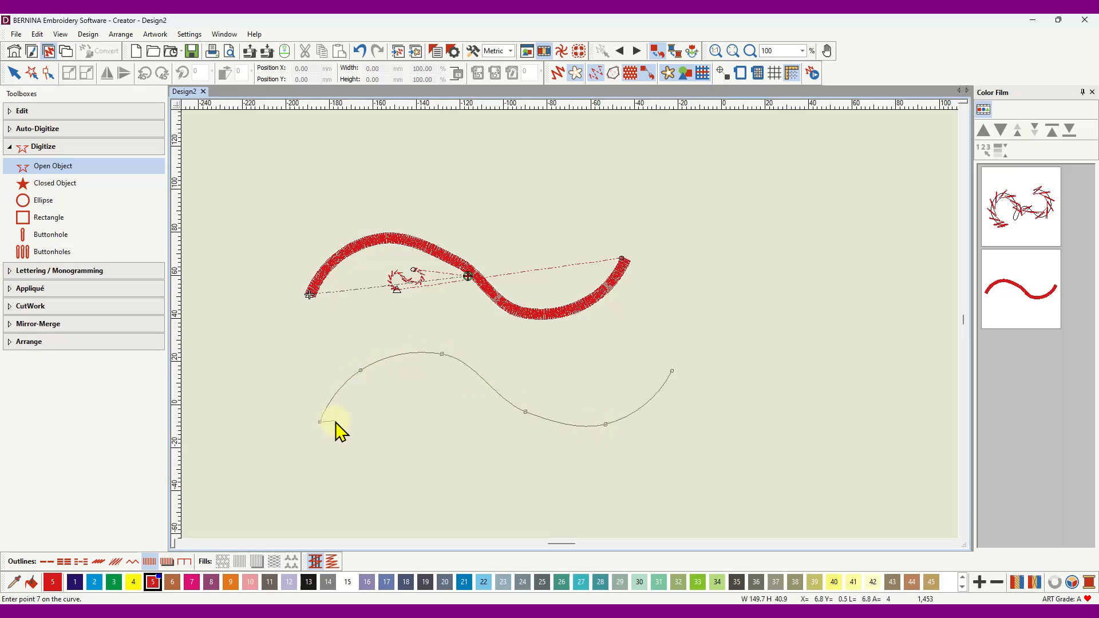
key(Return)
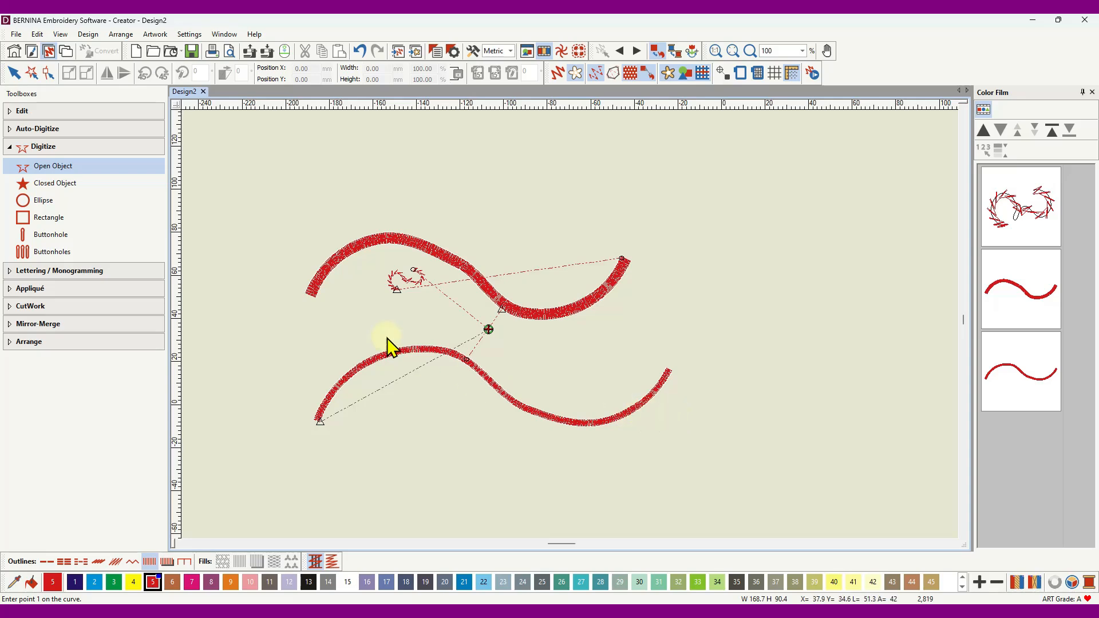
Examine the reshape points of the new lower curve and the upper satin curve to compare their offset sides.
click(49, 73)
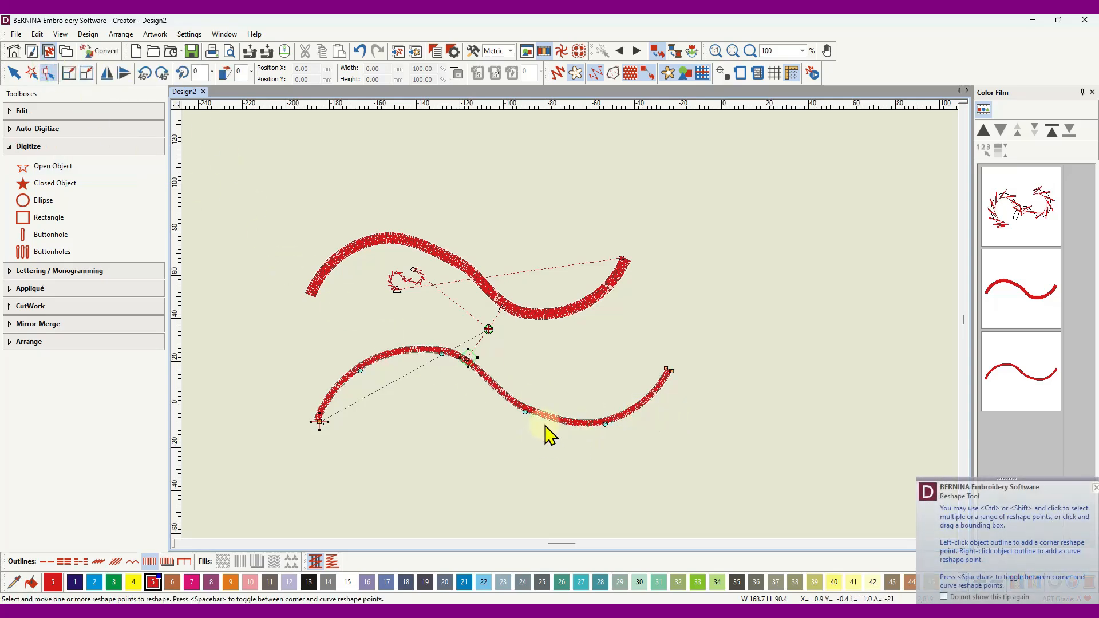
scroll(554, 428, up, 4)
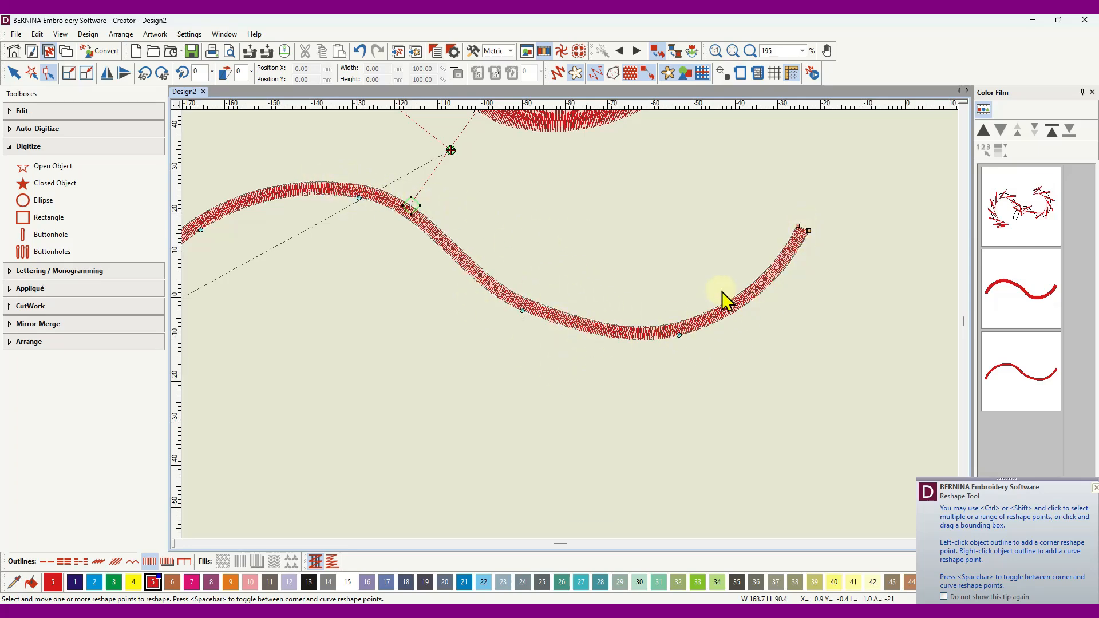
scroll(569, 331, down, 2)
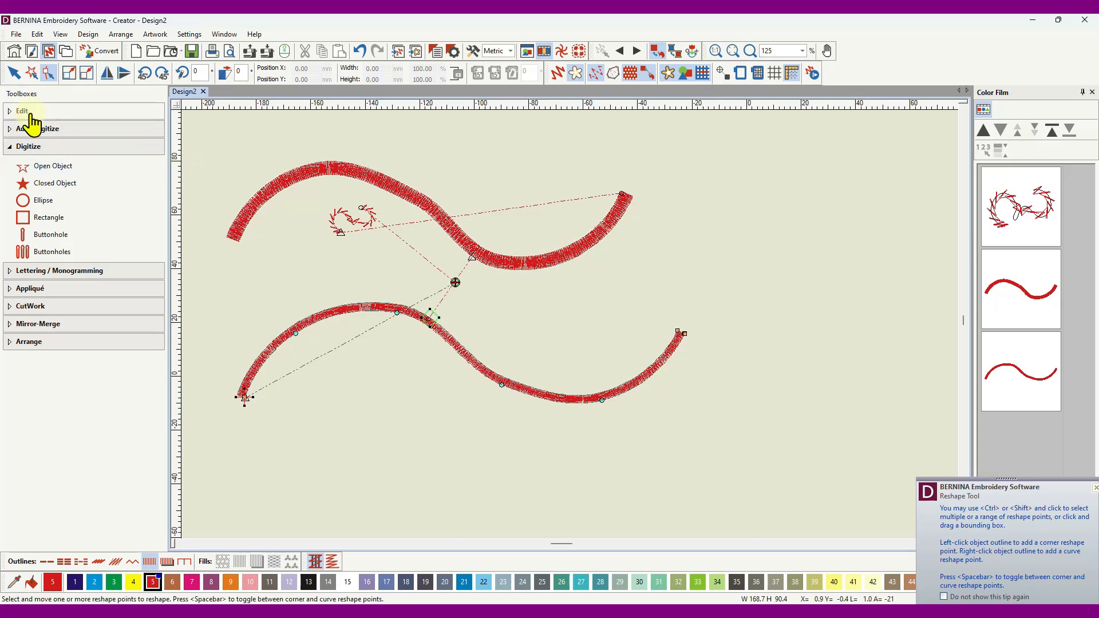
click(13, 73)
click(500, 261)
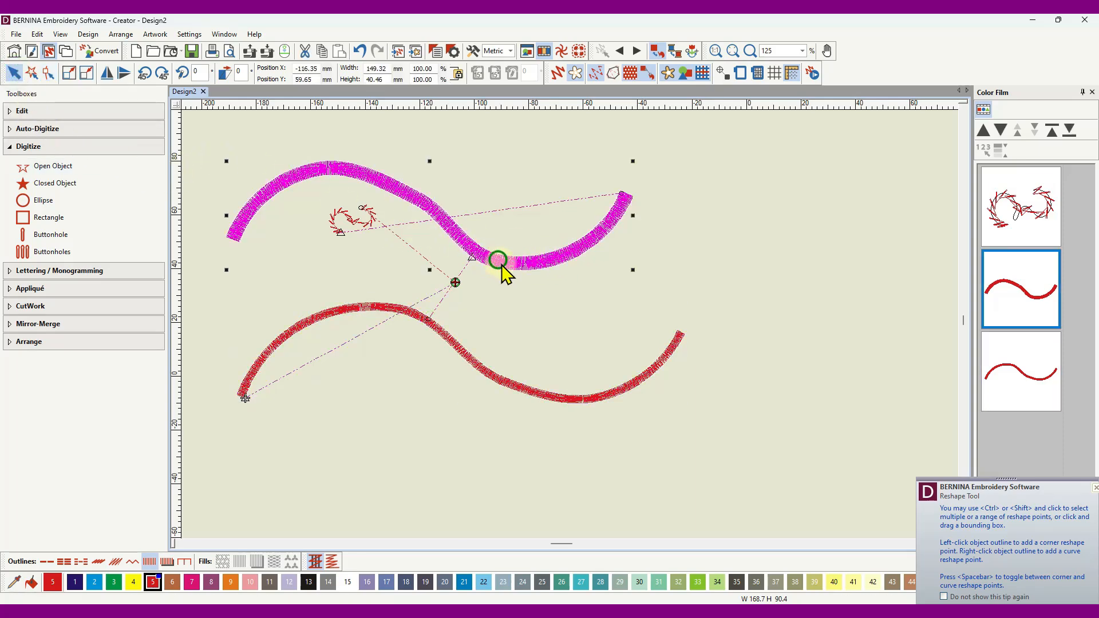
click(48, 73)
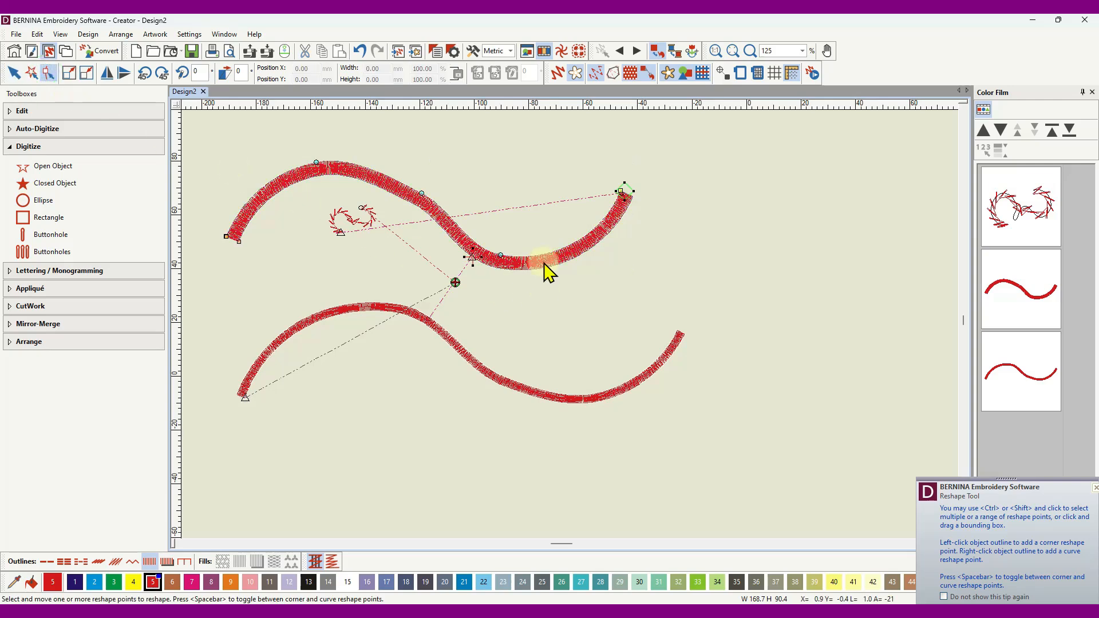